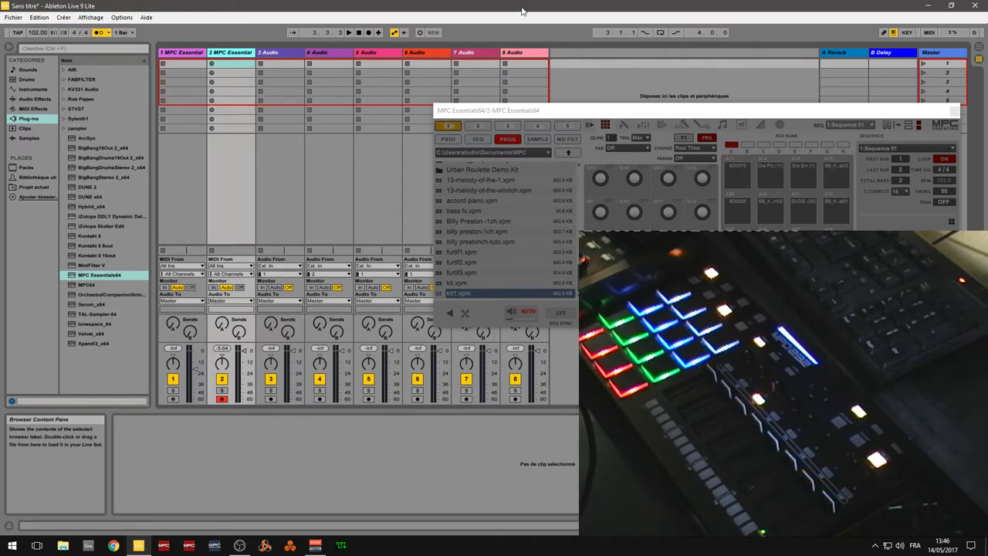
Move the MPC Essentials window of track 2 aside and close it.
left_click_drag(570, 113, 538, 93)
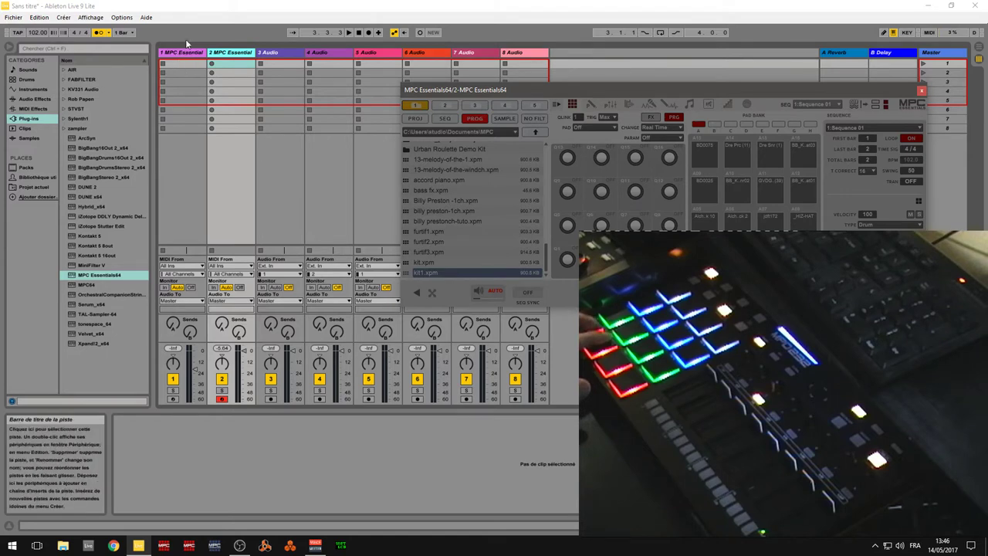
left_click(192, 25)
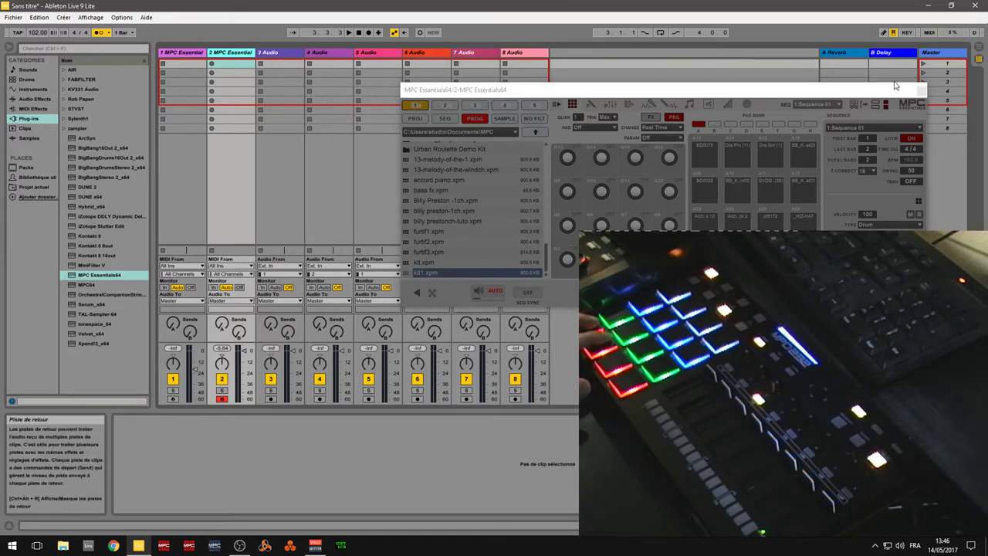
left_click(922, 92)
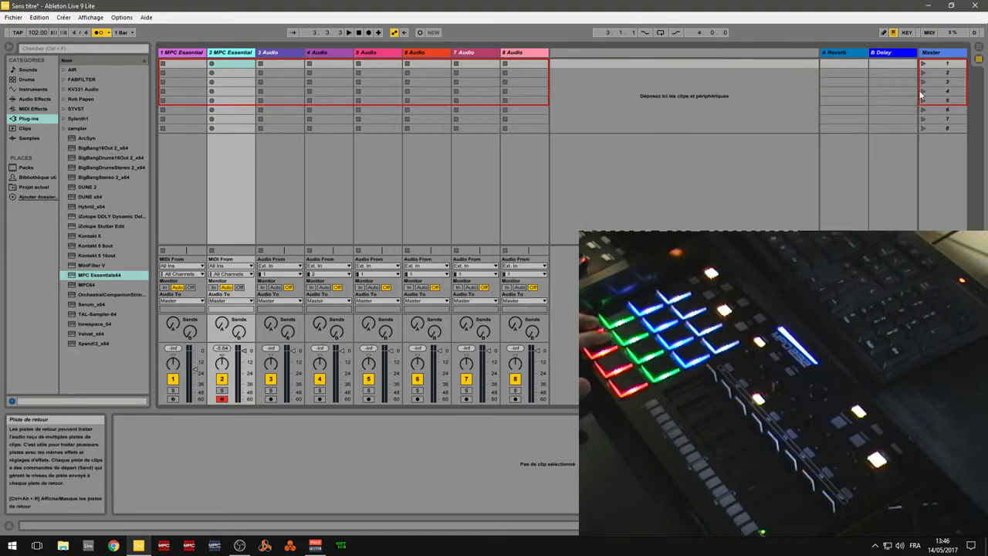
Open the preferences and review the Look/Feel settings and the Audio device settings.
left_click(99, 20)
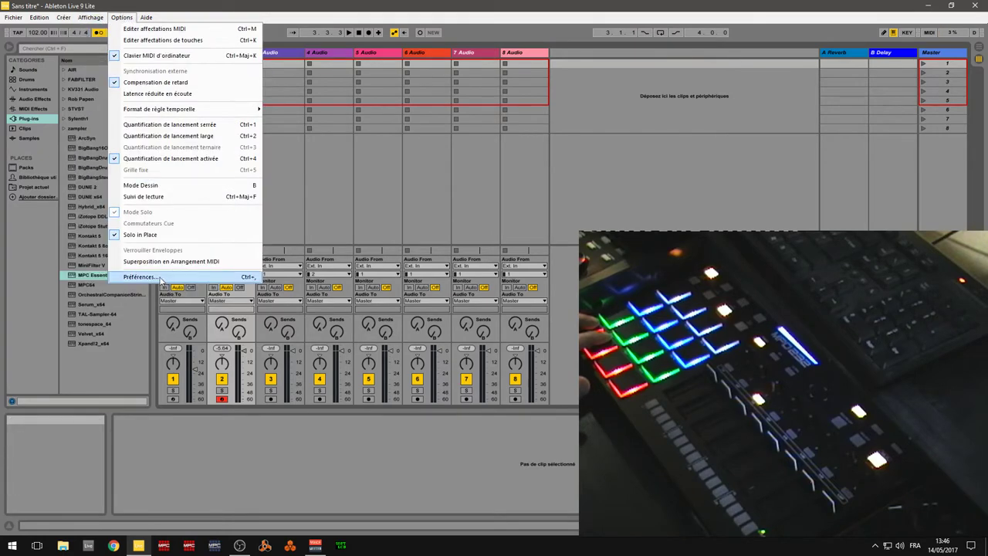
left_click(159, 281)
left_click_drag(466, 118, 616, 51)
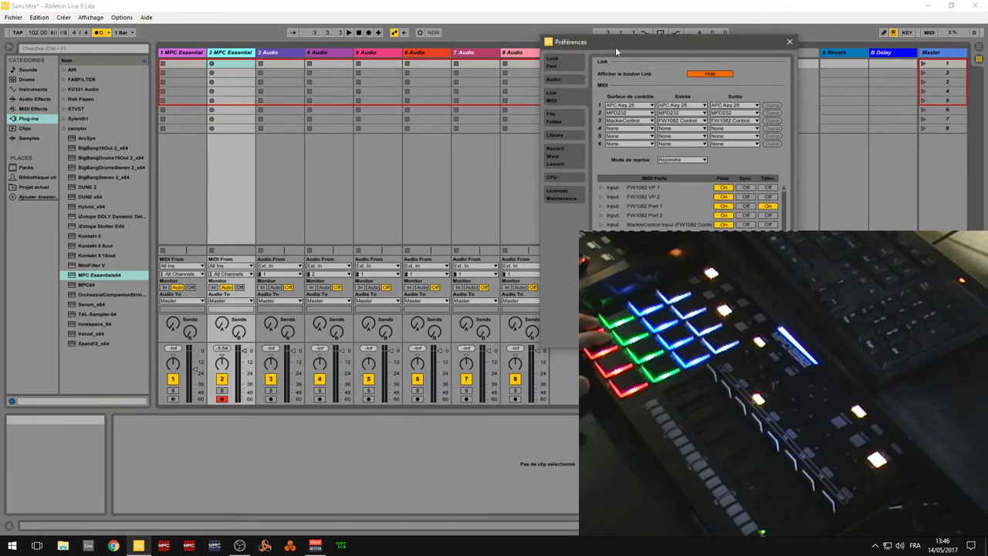
left_click(563, 65)
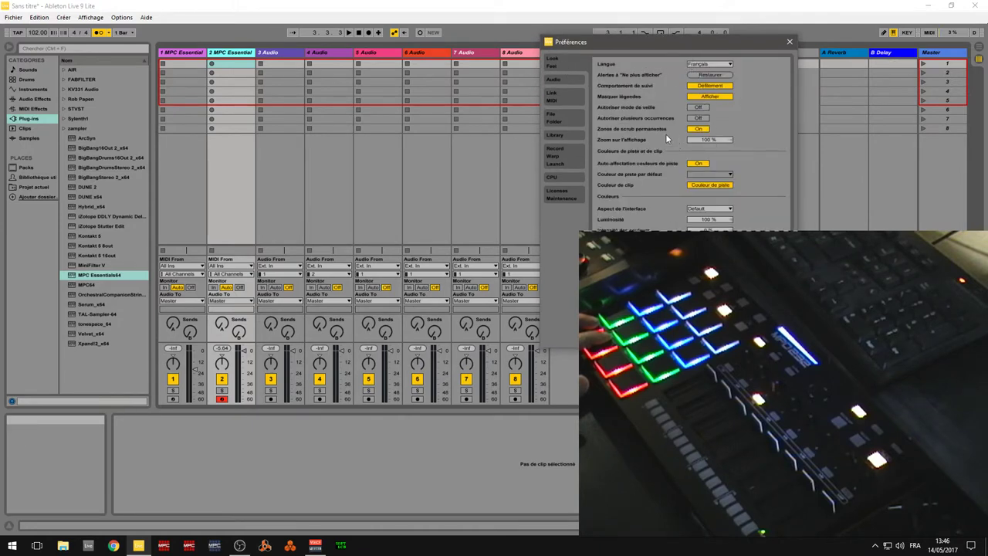
left_click(557, 79)
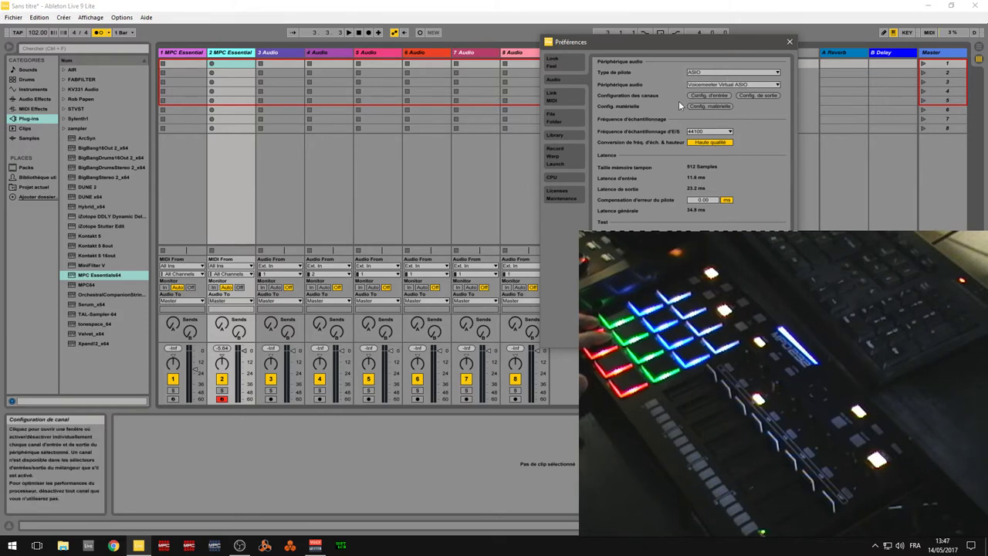
Review the control surfaces and the full list of MIDI input and output ports in the preferences, and close them.
left_click(570, 97)
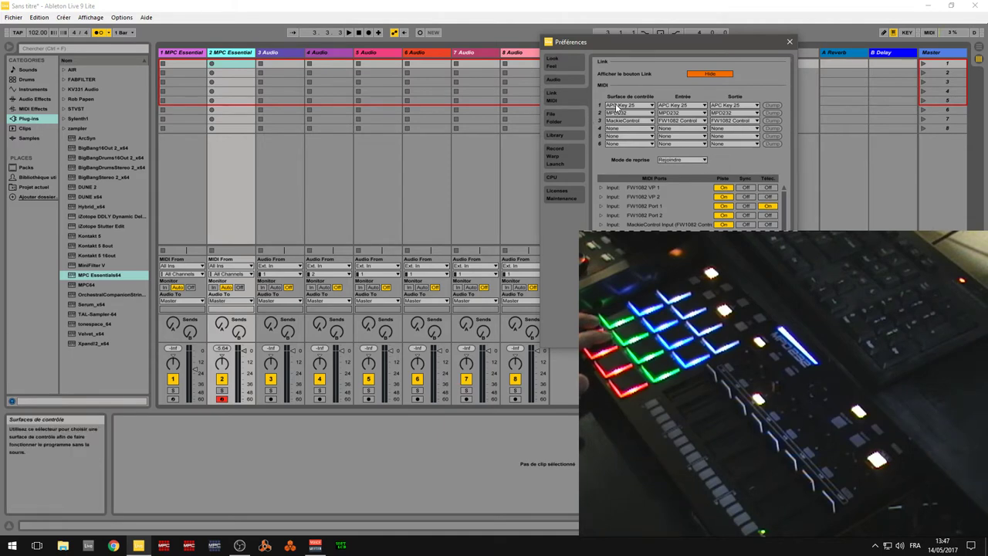
left_click_drag(633, 41, 337, 87)
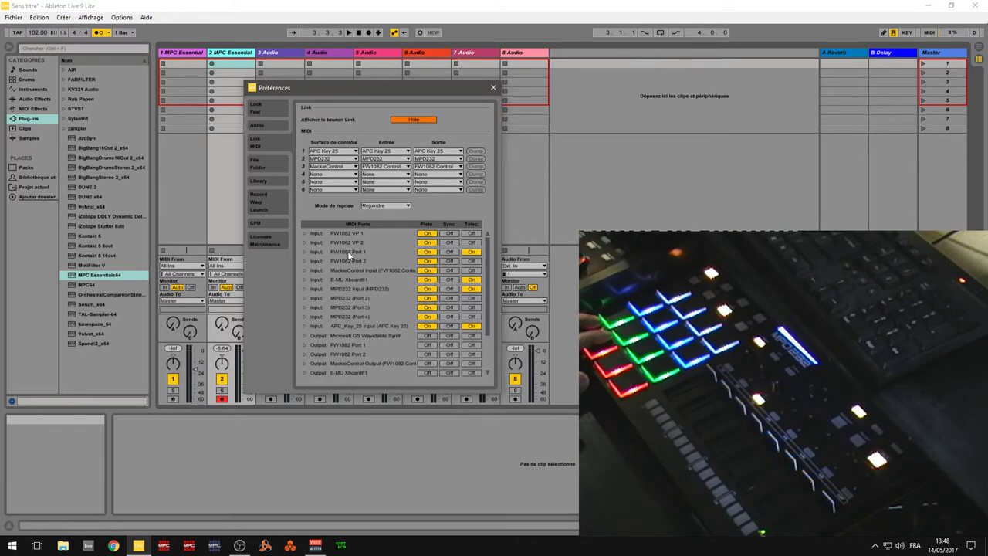
left_click_drag(489, 301, 492, 344)
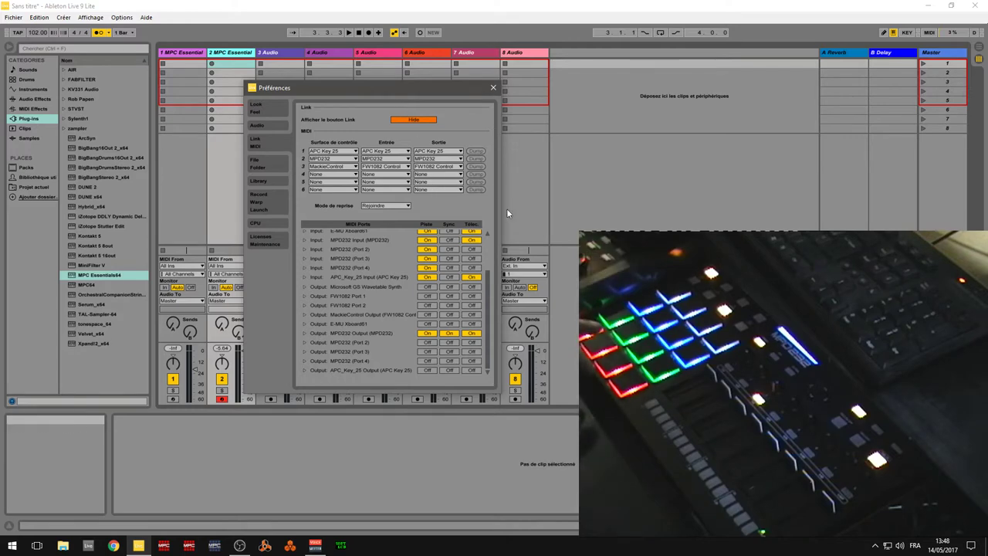
left_click(493, 88)
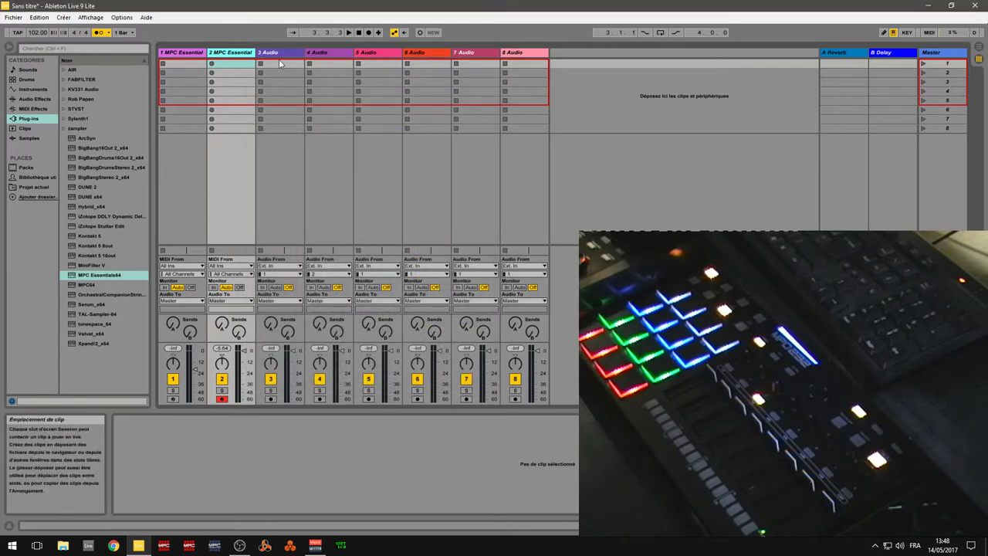
Bring up the MPC Essentials window of track 1 and move it lower to uncover the tracks.
double_click(184, 55)
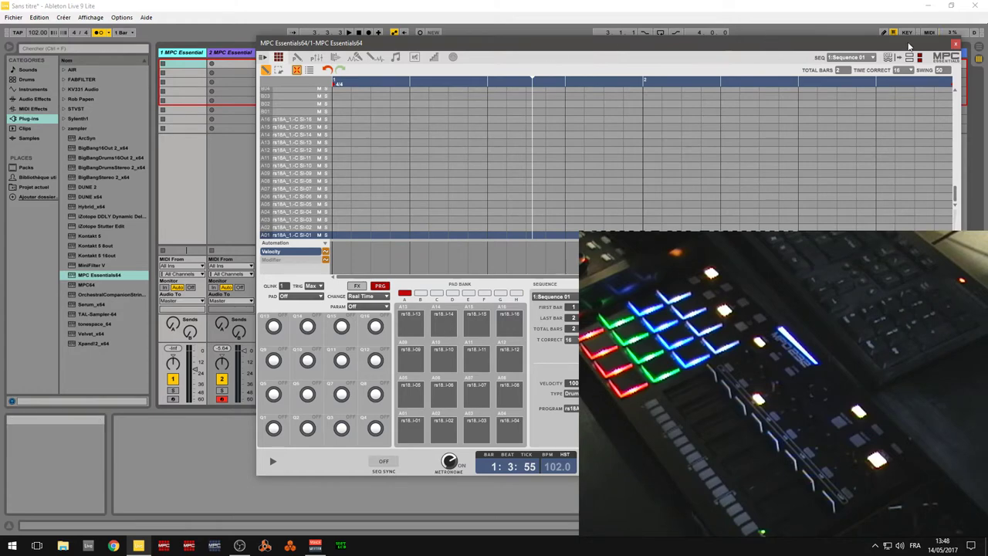
left_click_drag(909, 48, 898, 254)
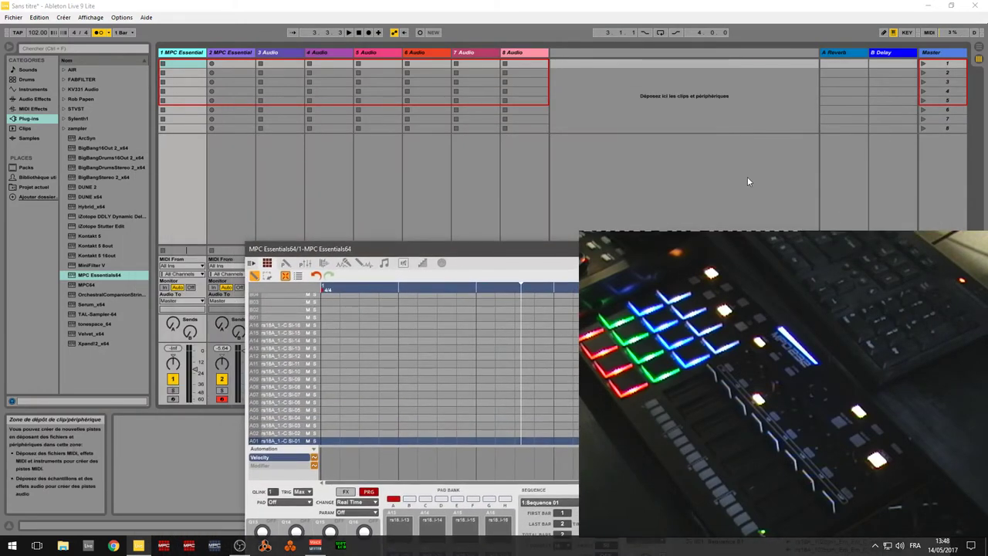
Replace the audio track 3 with a new MIDI track placed right after the two MPC Essentials tracks.
right_click(272, 52)
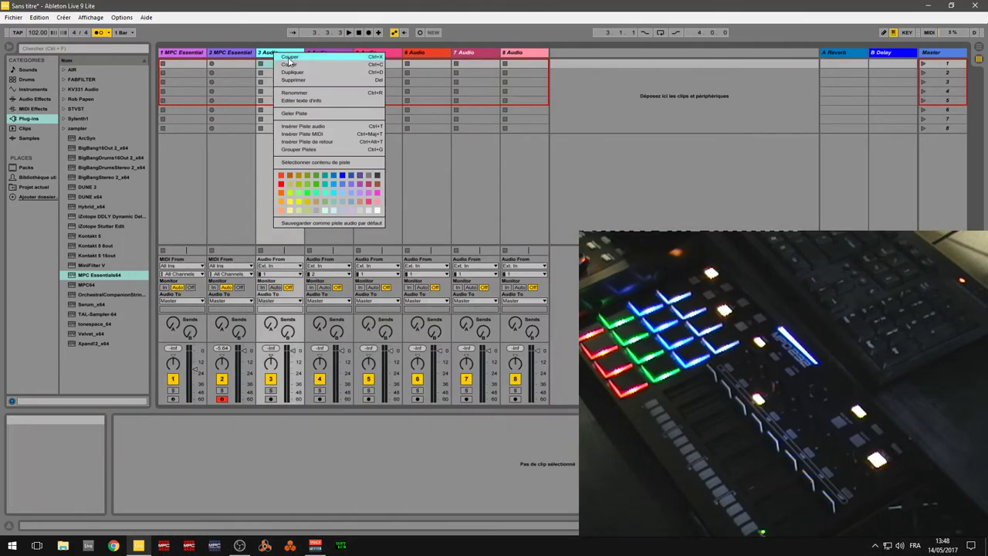
left_click(289, 58)
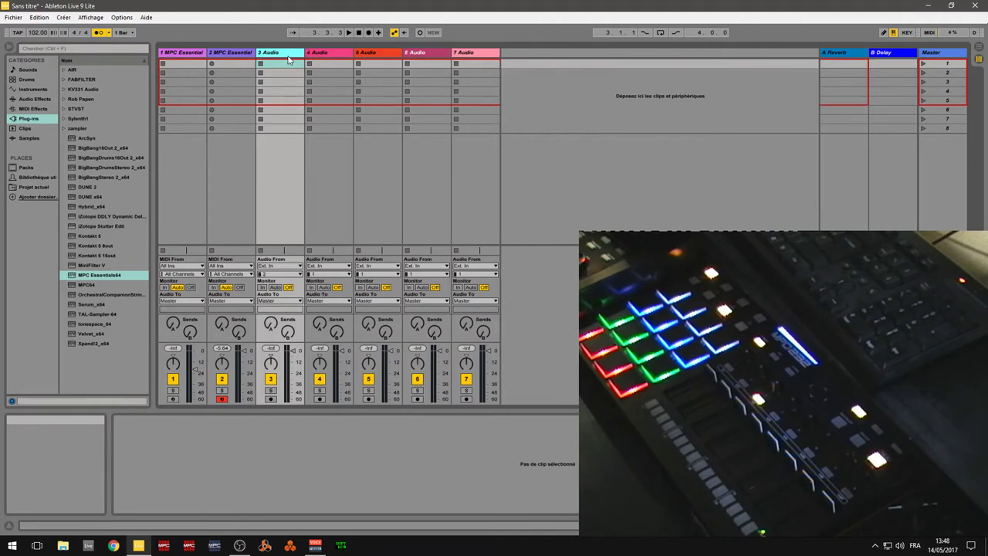
right_click(588, 99)
left_click(602, 110)
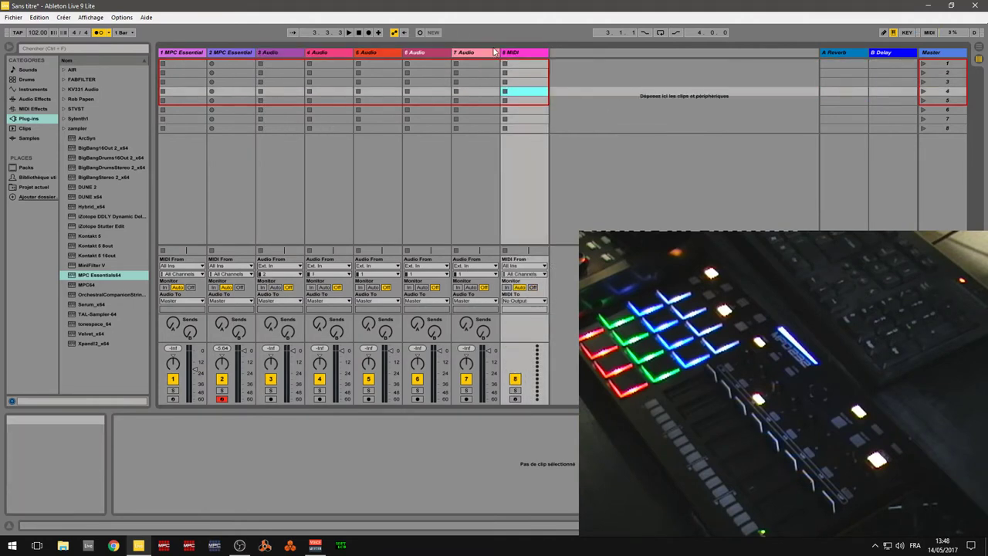
left_click_drag(513, 52, 270, 54)
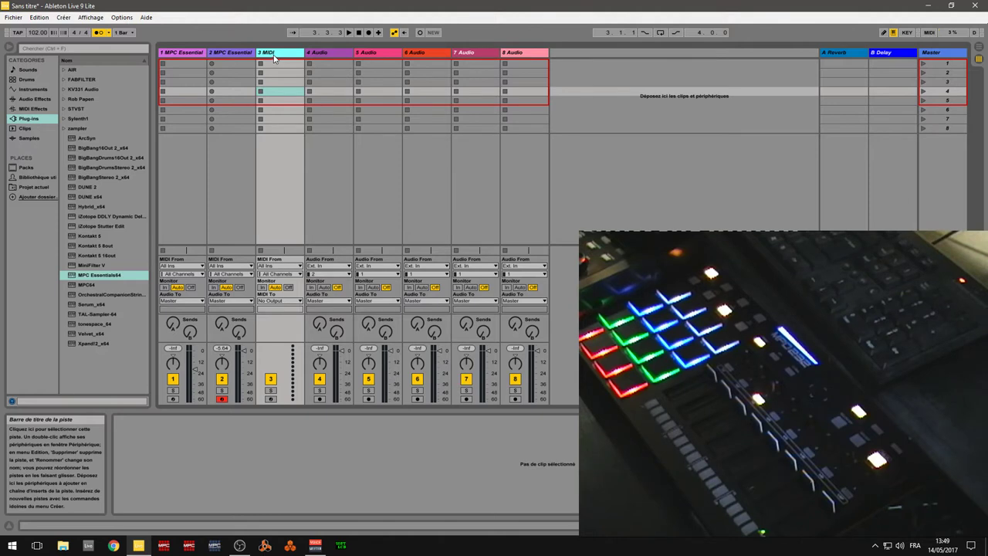
Load the Hybrid_x64 plug-in on MIDI track 3 and move its window clear of the track headers.
left_click(217, 53)
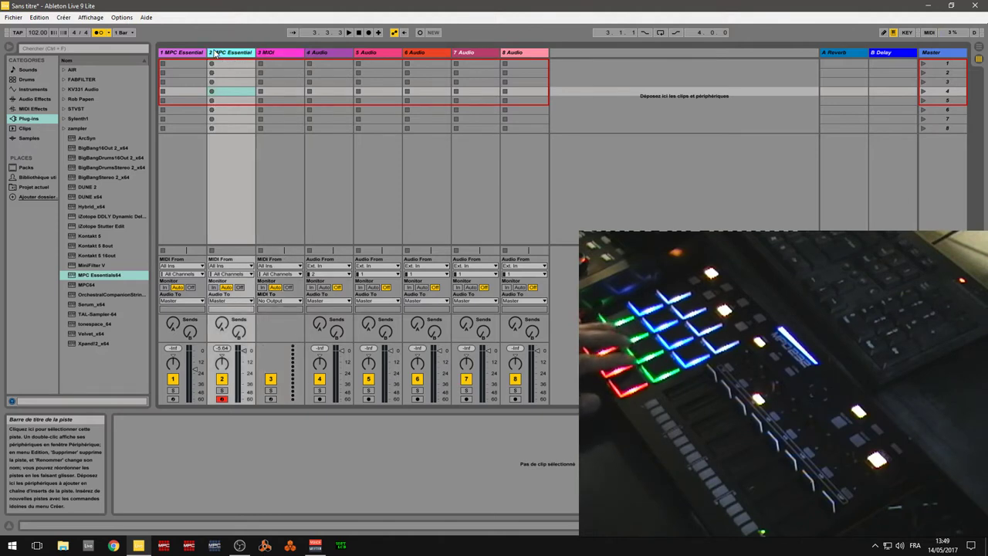
left_click(270, 54)
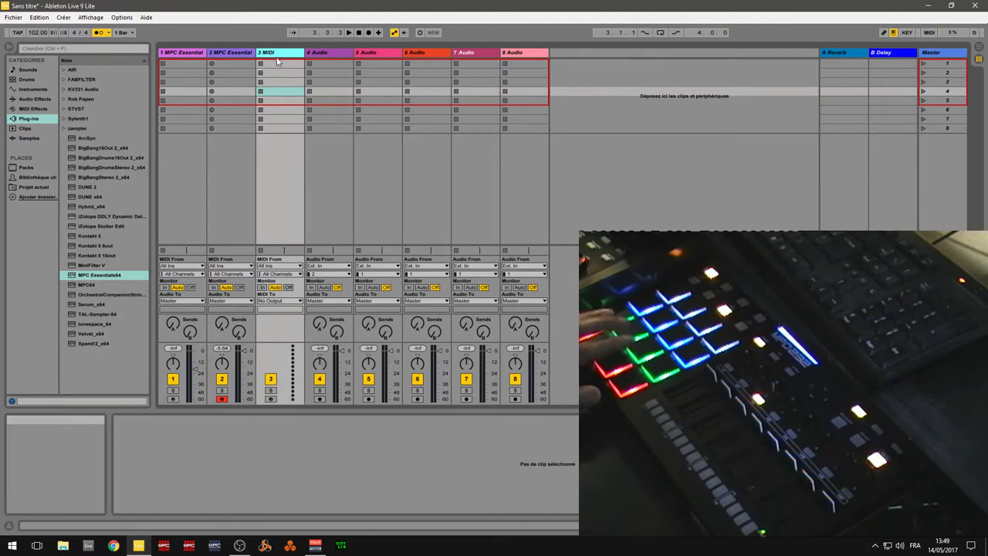
left_click(64, 71)
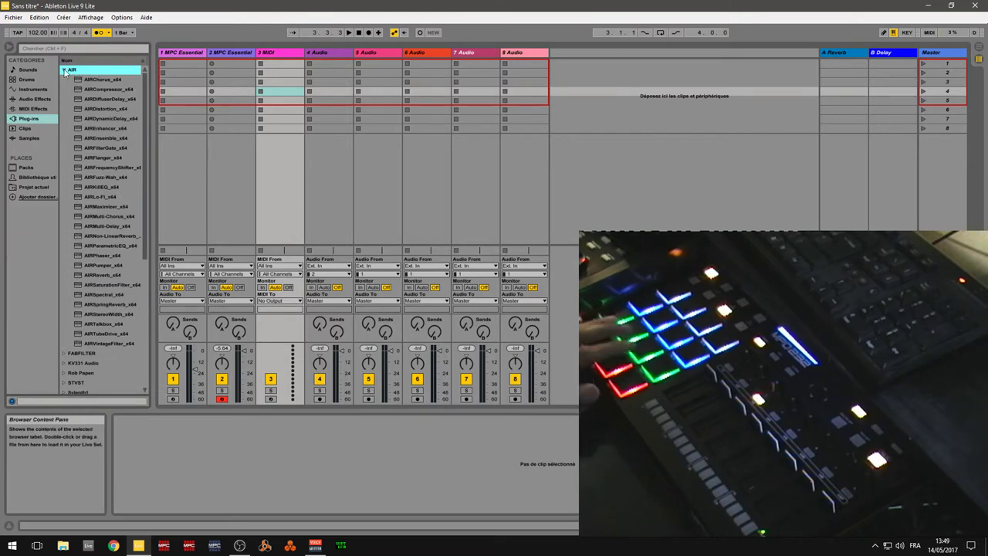
left_click(64, 71)
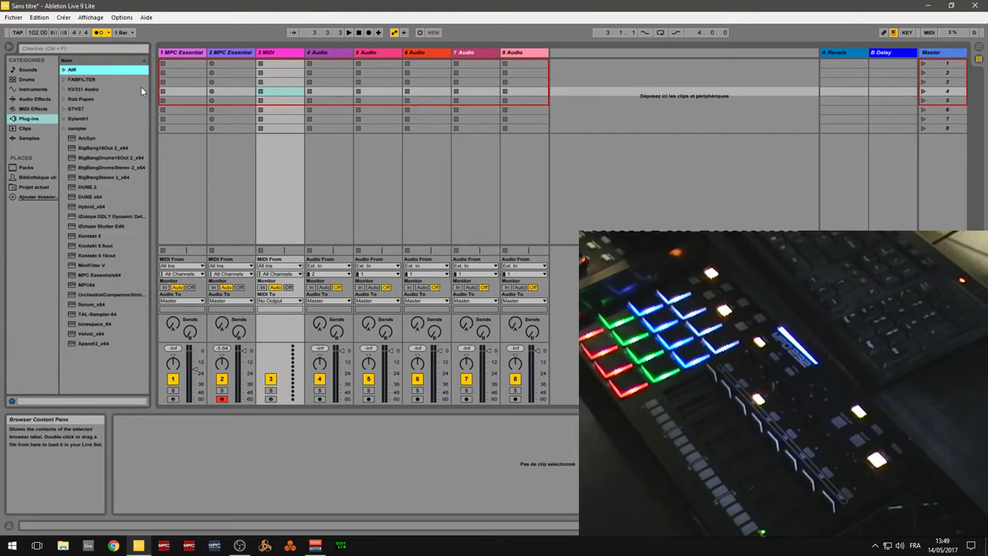
left_click(95, 207)
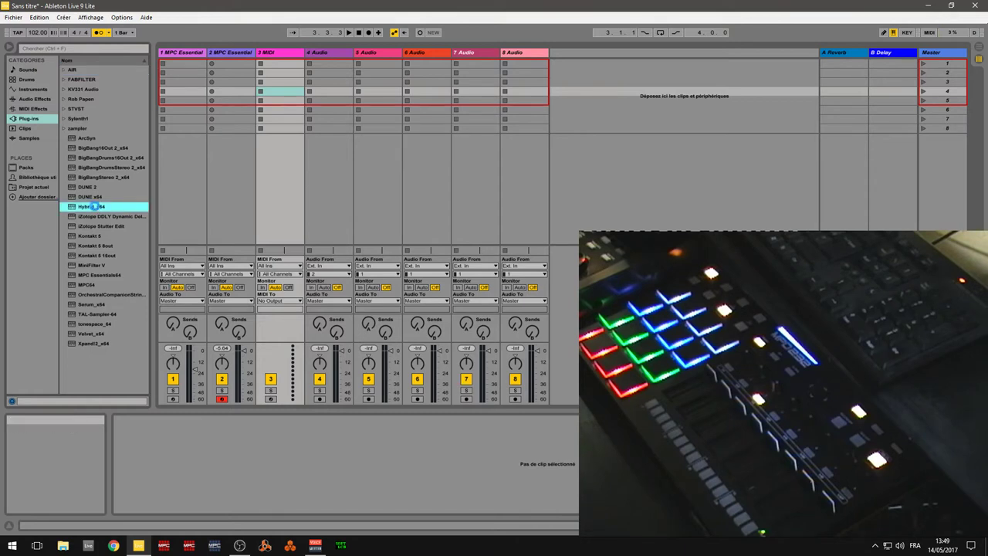
double_click(135, 202)
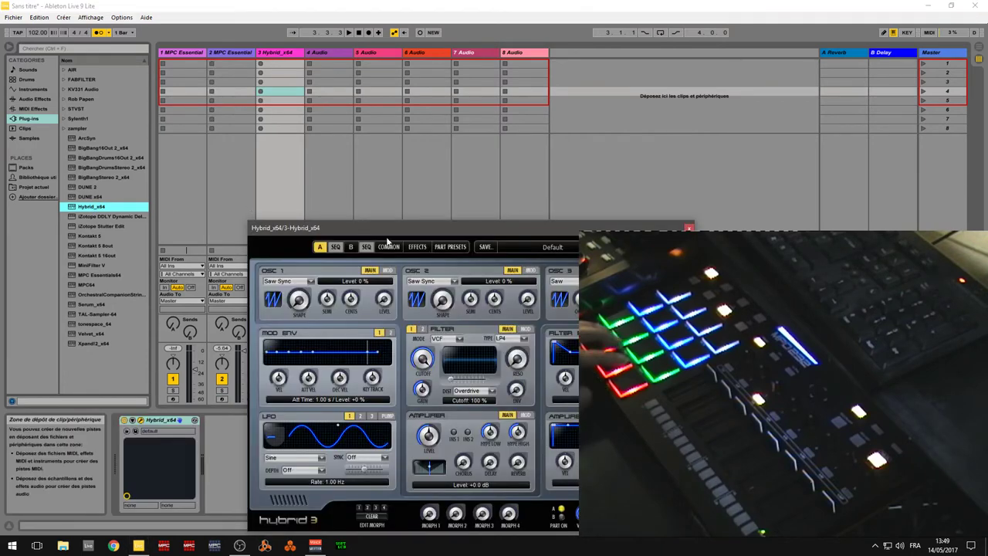
left_click_drag(481, 224, 624, 102)
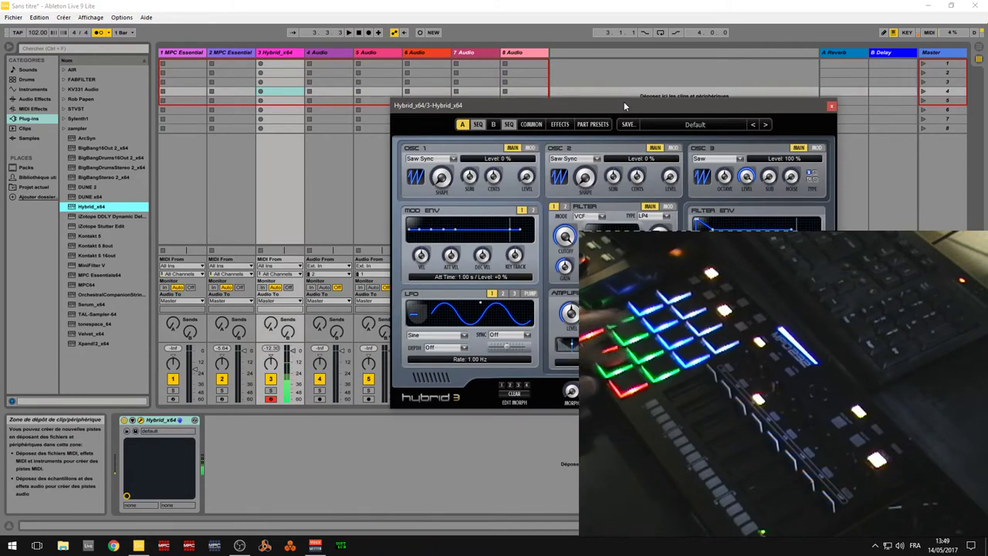
View Hybrid's preset categories, keep the Default preset, and move the plug-in window away from the first tracks.
left_click(689, 128)
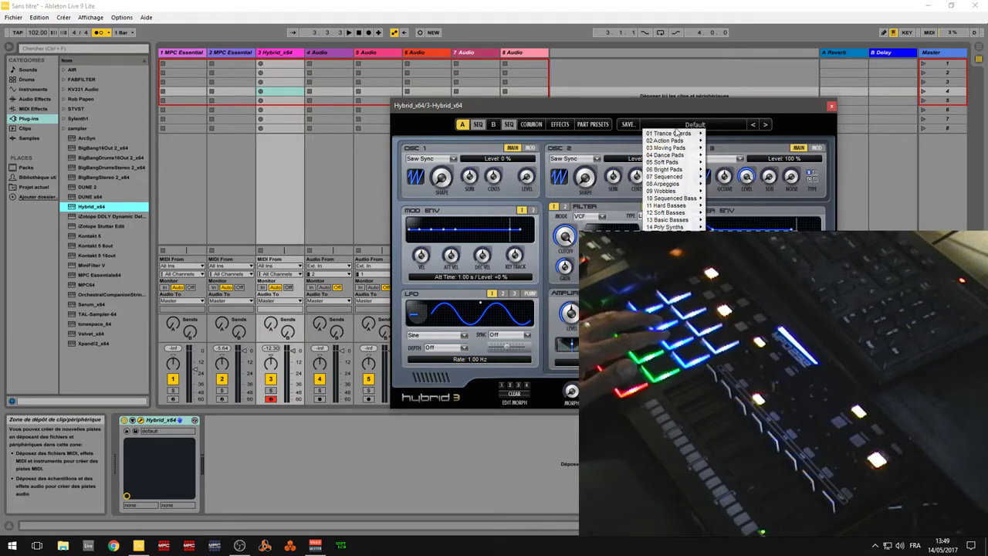
mouse_move(678, 143)
left_click(665, 106)
left_click_drag(665, 107, 750, 56)
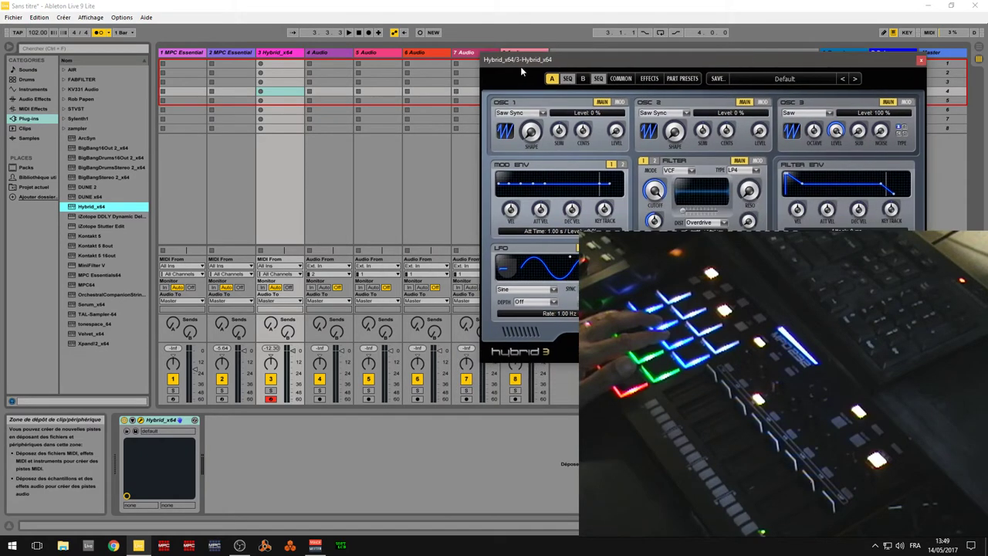
Bring up track 1's MPC Essentials window, shrink it to fit beside the mixer, and arm track 1 for recording.
left_click(230, 54)
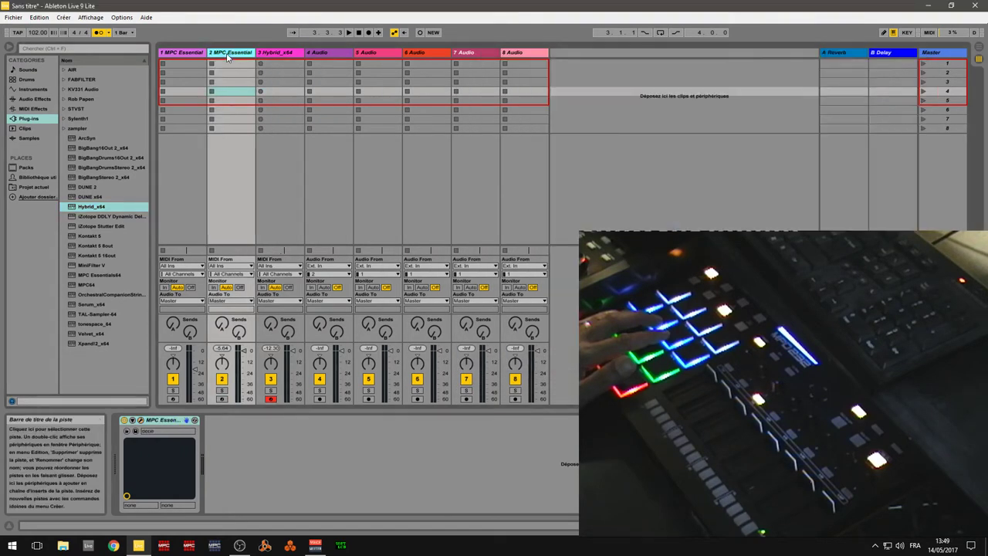
left_click(174, 52)
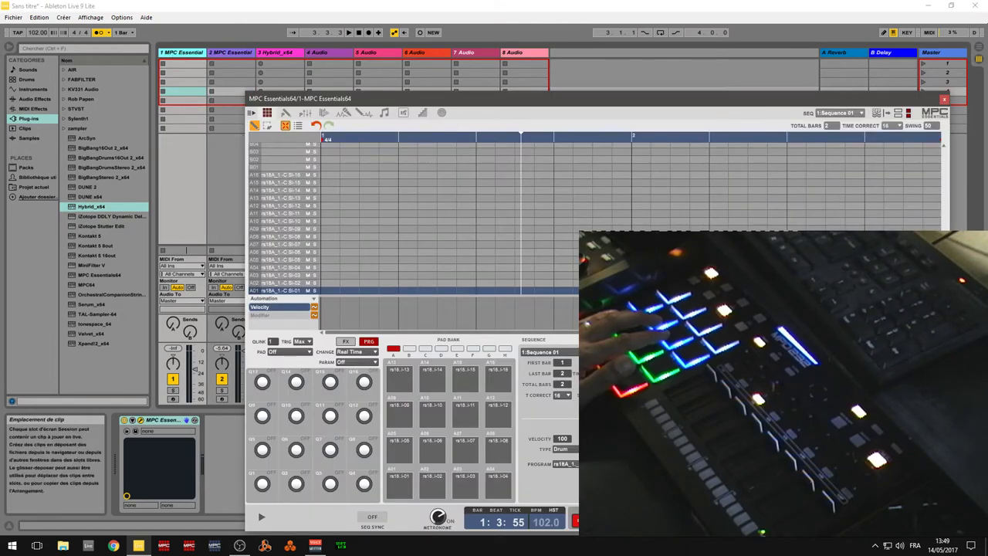
left_click_drag(653, 101, 620, 42)
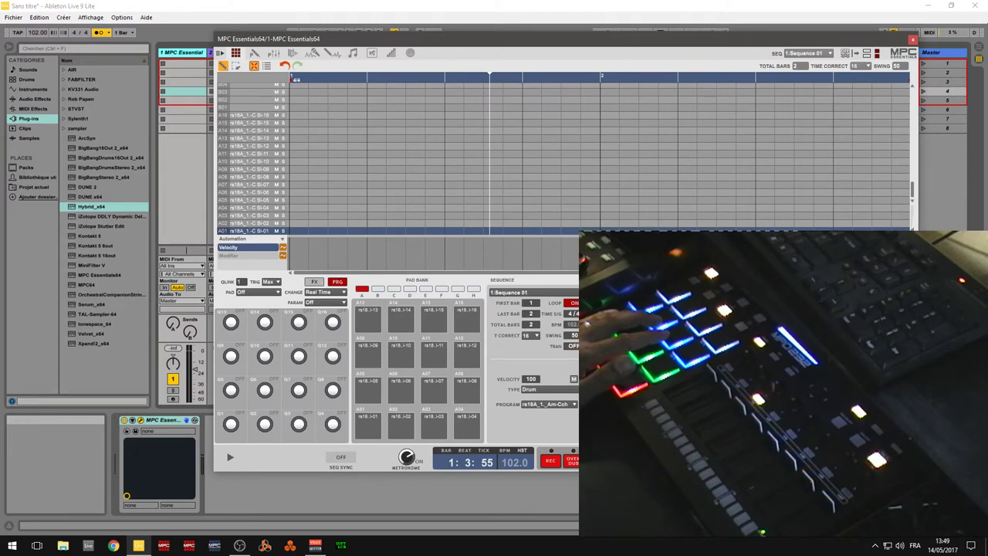
left_click_drag(916, 470, 831, 463)
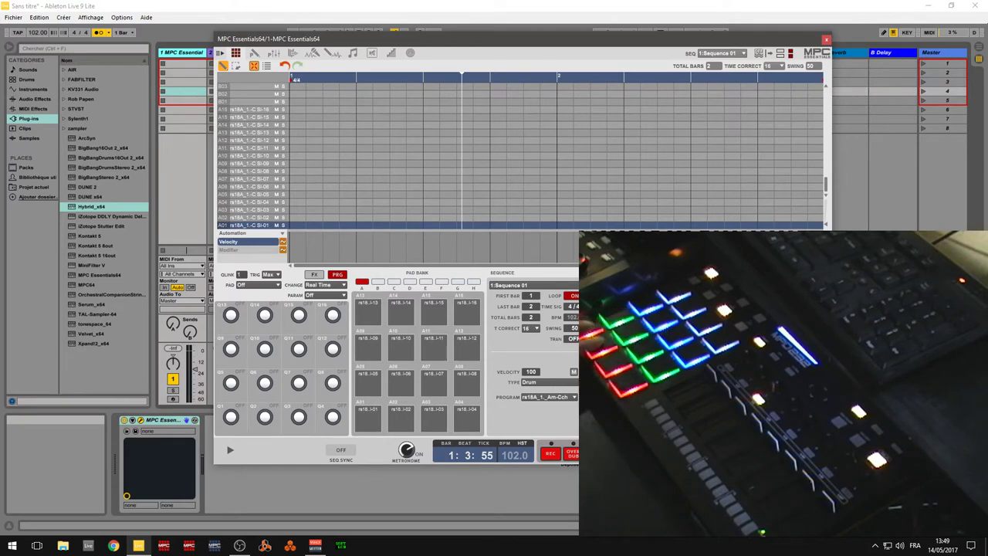
left_click(173, 401)
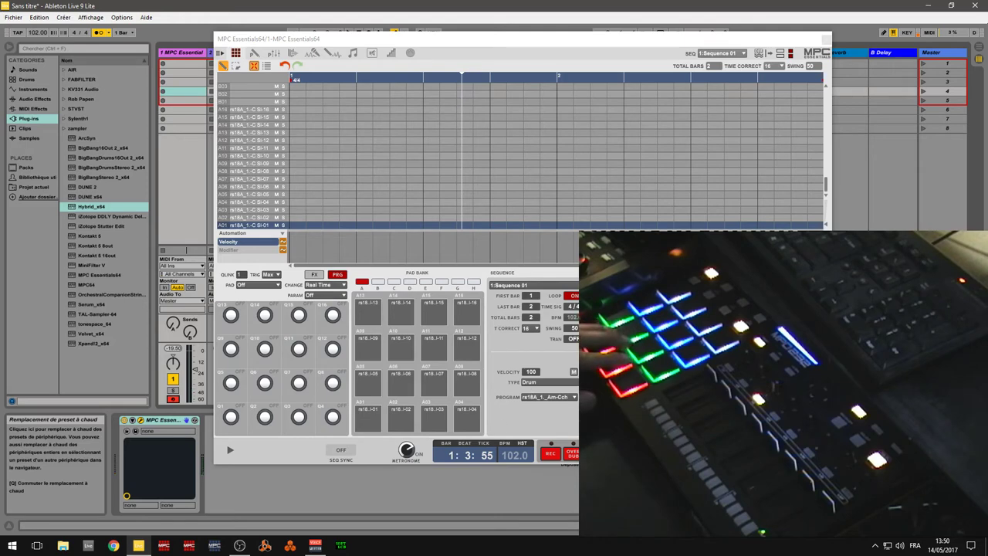
Examine the sliced sample in MPC Essentials' chop editor and its Chop To methods, and return to the main grid view.
left_click(334, 53)
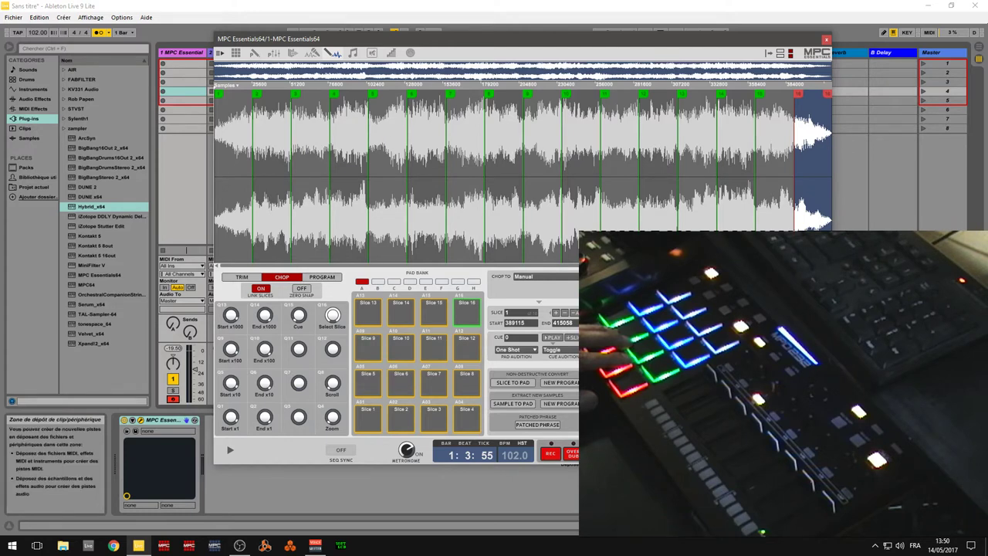
left_click(581, 277)
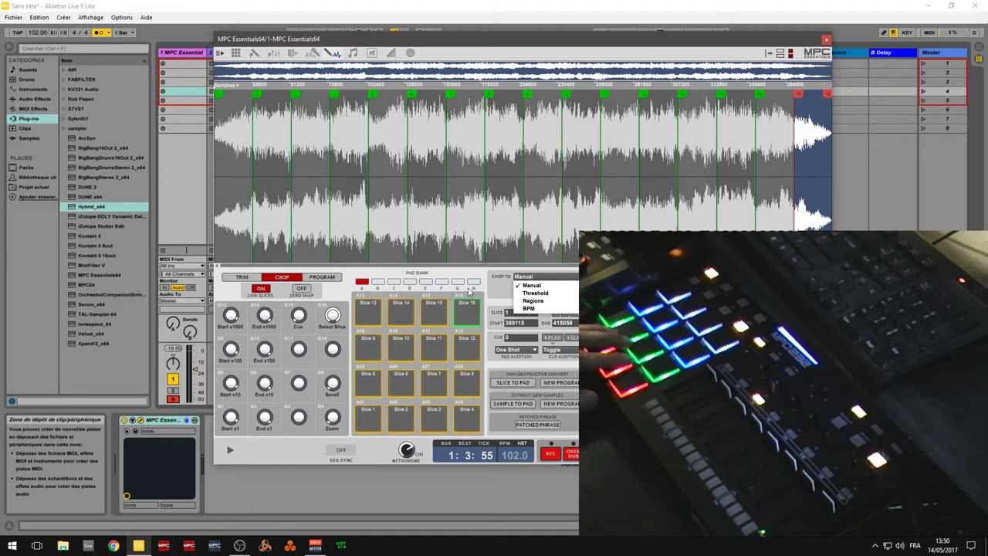
left_click(494, 290)
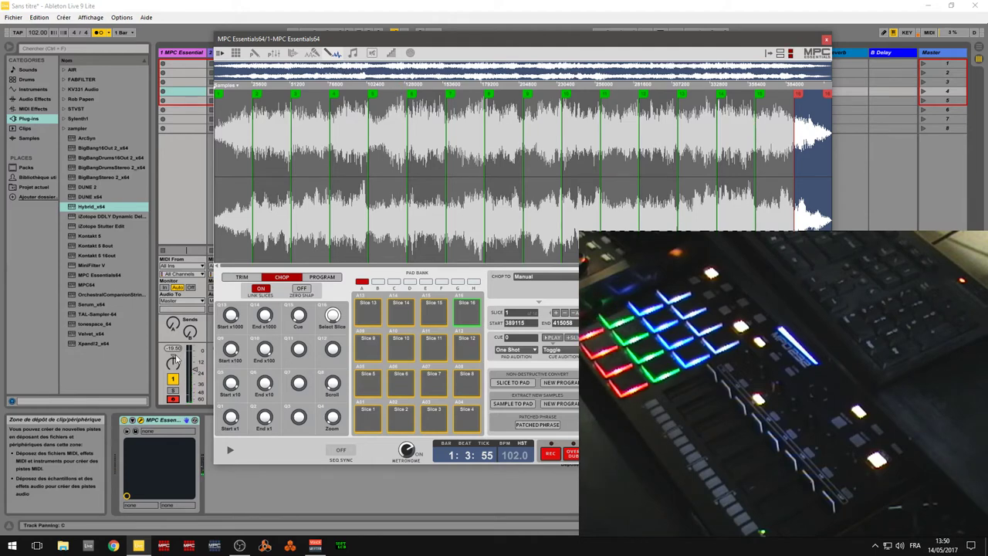
left_click(236, 52)
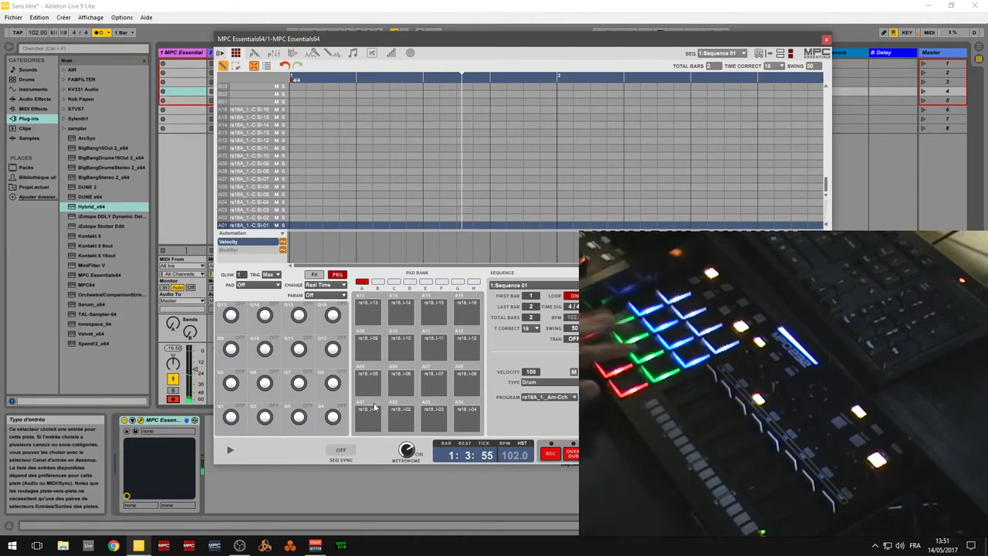
Bring up track 2's MPC Essentials window, arm track 2 for recording, and lower its volume slightly.
left_click(197, 36)
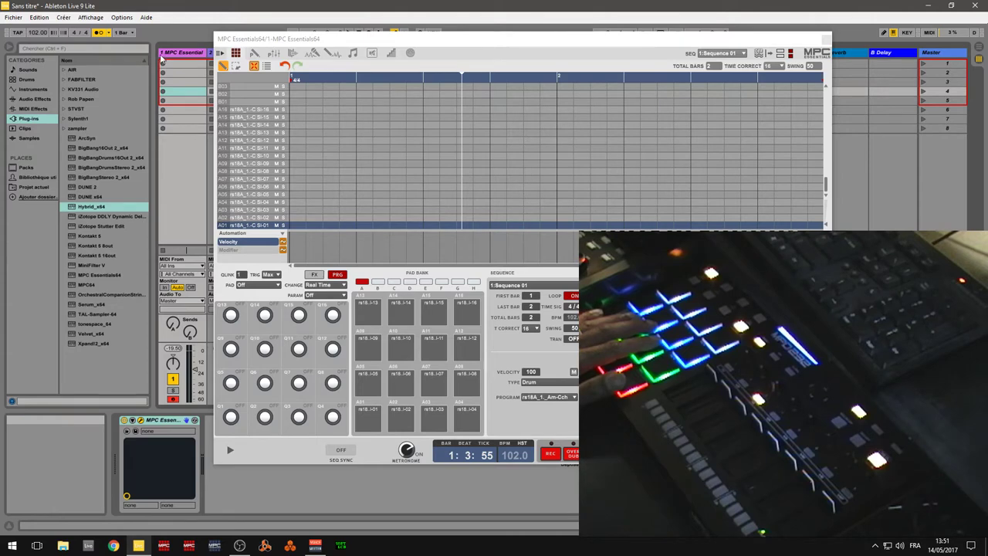
left_click(210, 53)
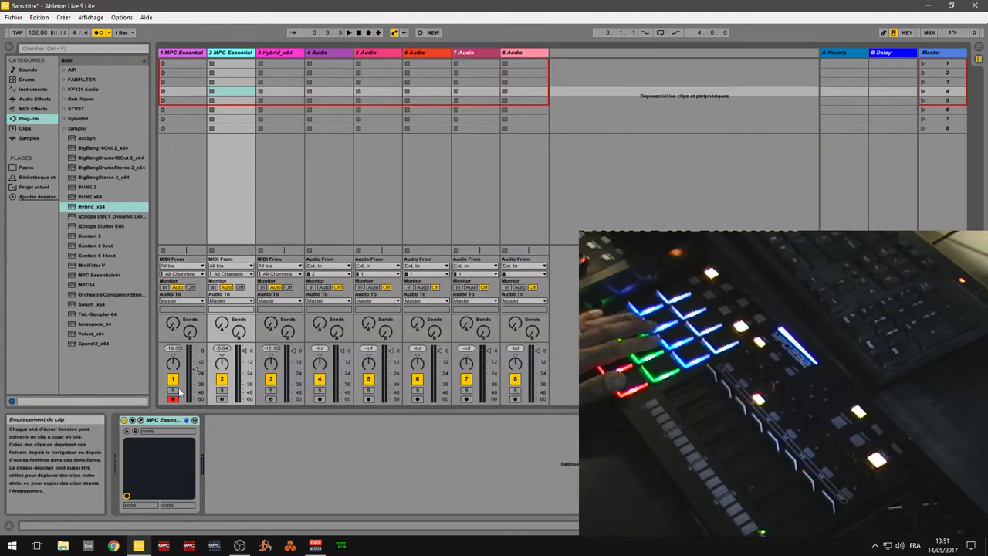
left_click(140, 421)
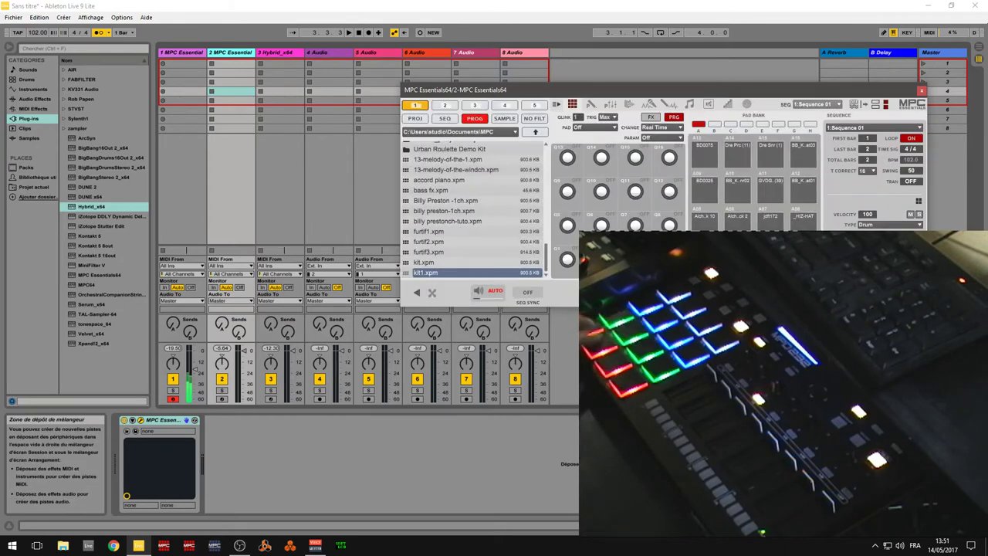
left_click(222, 398)
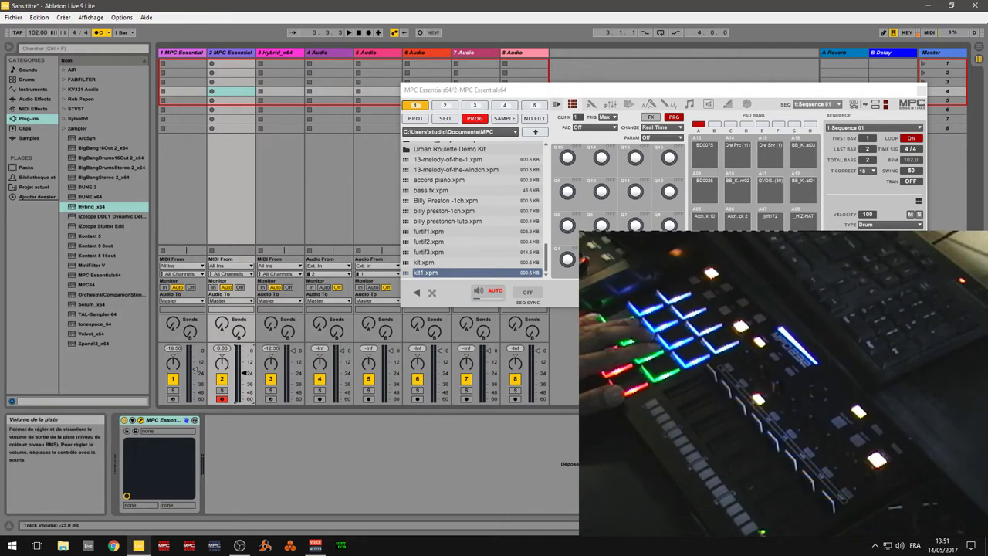
left_click_drag(245, 375, 245, 367)
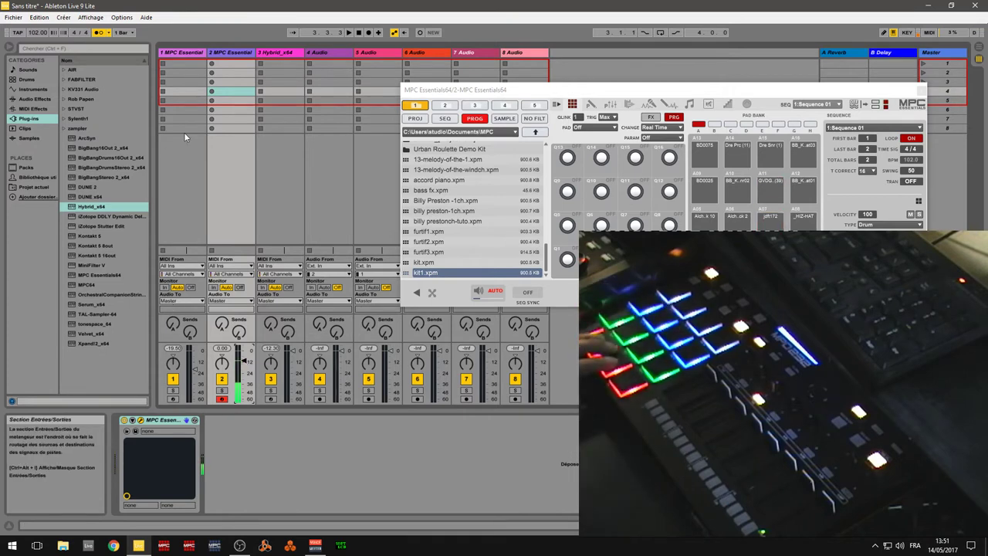
Record an eight-bar repeated-hit MIDI clip in track 2's first slot and quantize all of its notes.
left_click(213, 64)
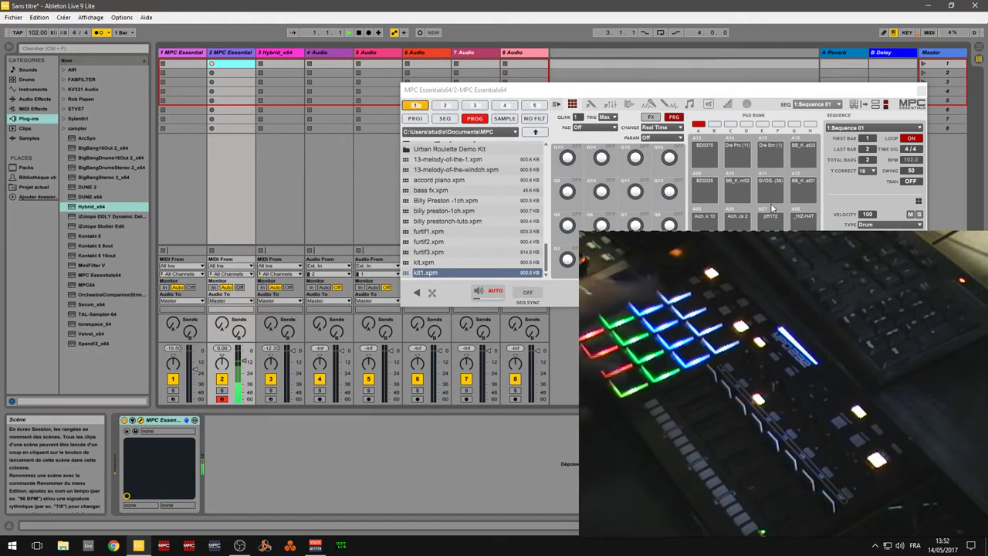
left_click(213, 66)
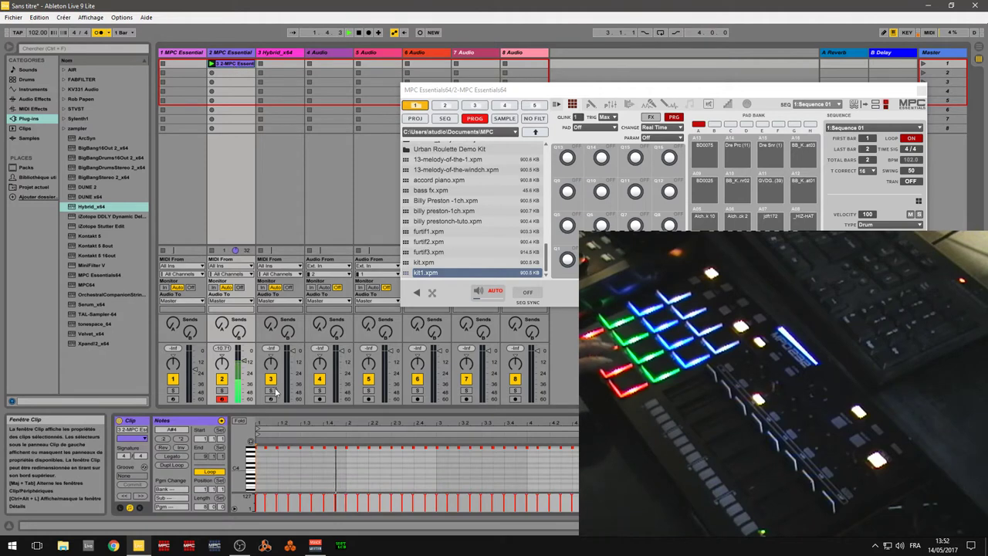
left_click(286, 474)
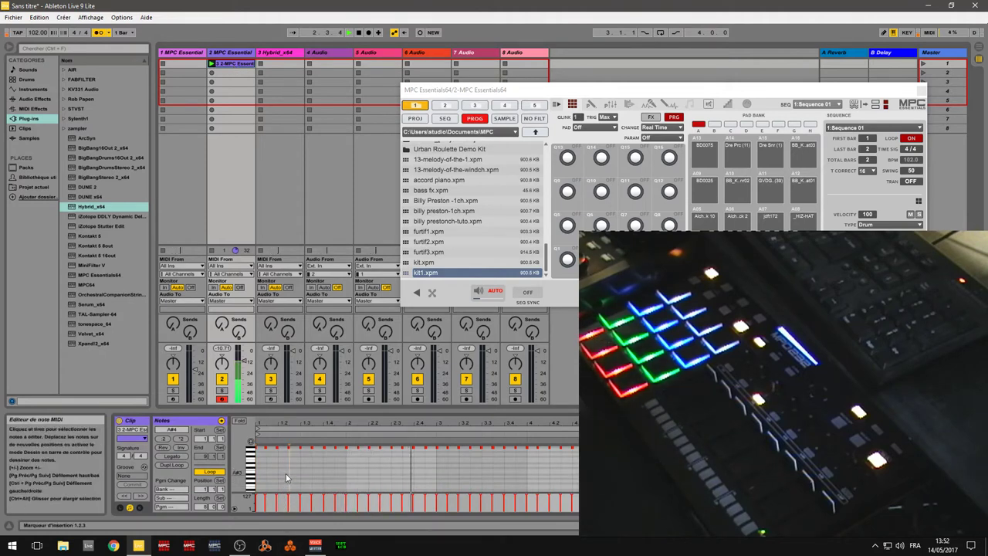
key("ctrl+a")
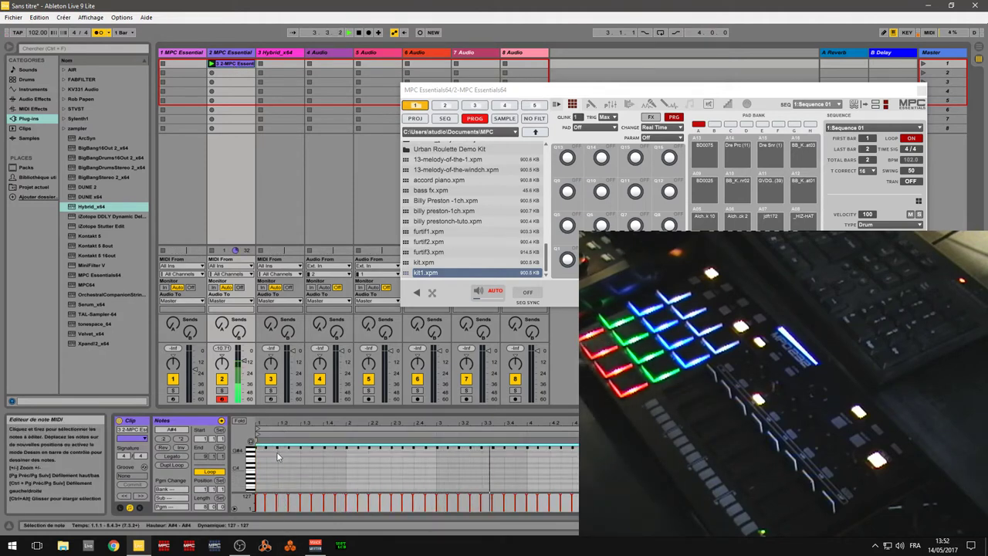
right_click(279, 451)
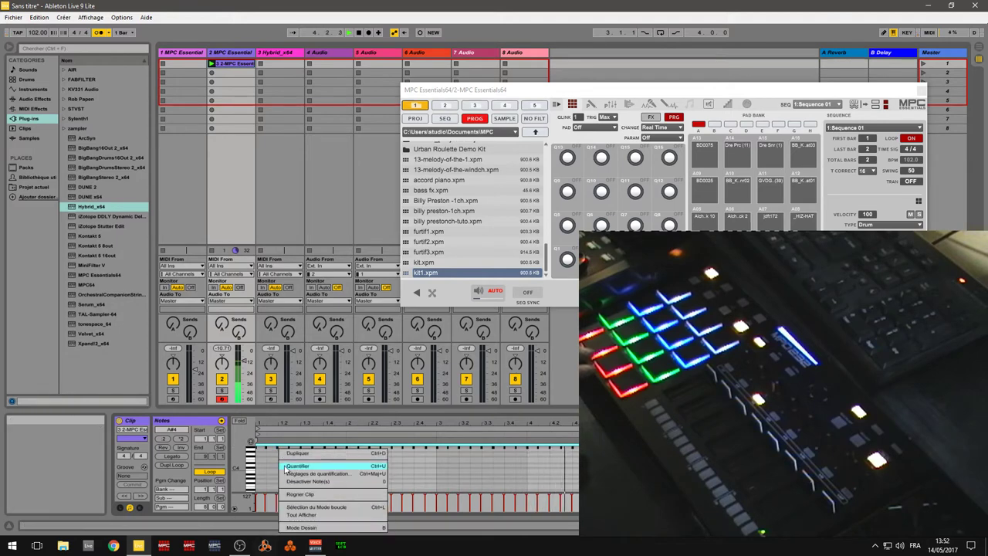
left_click(297, 466)
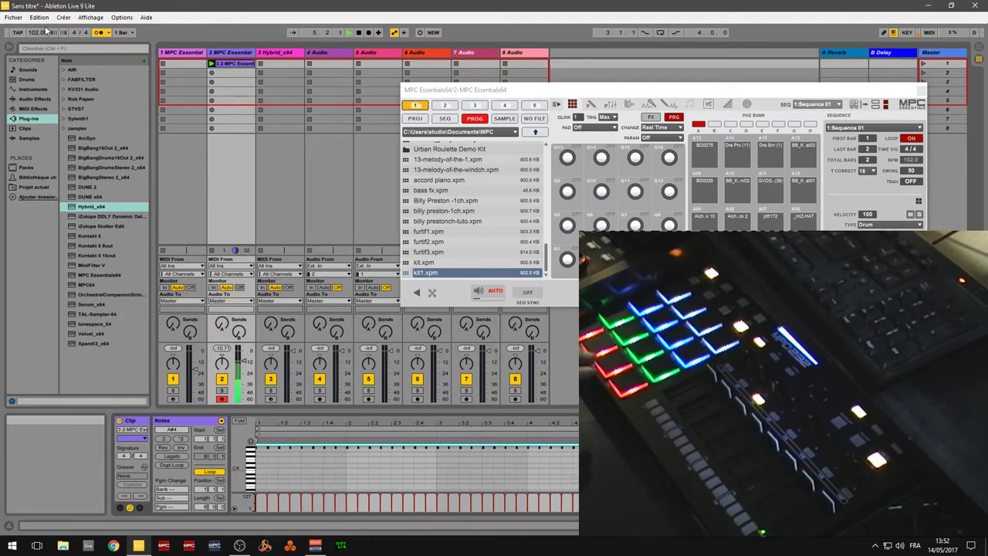
Set the record quantization to sixteenth notes (1/16).
left_click(40, 17)
mouse_move(87, 291)
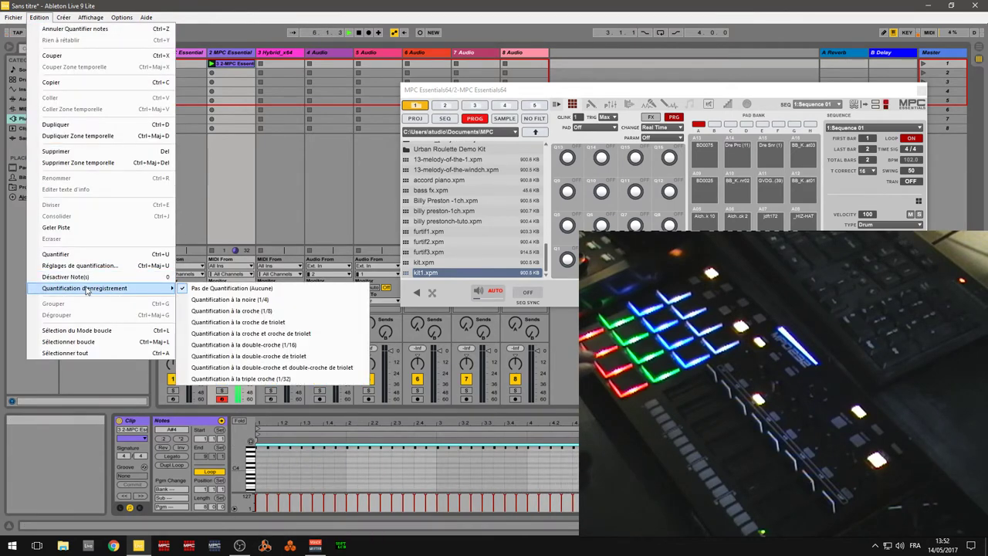
left_click(290, 346)
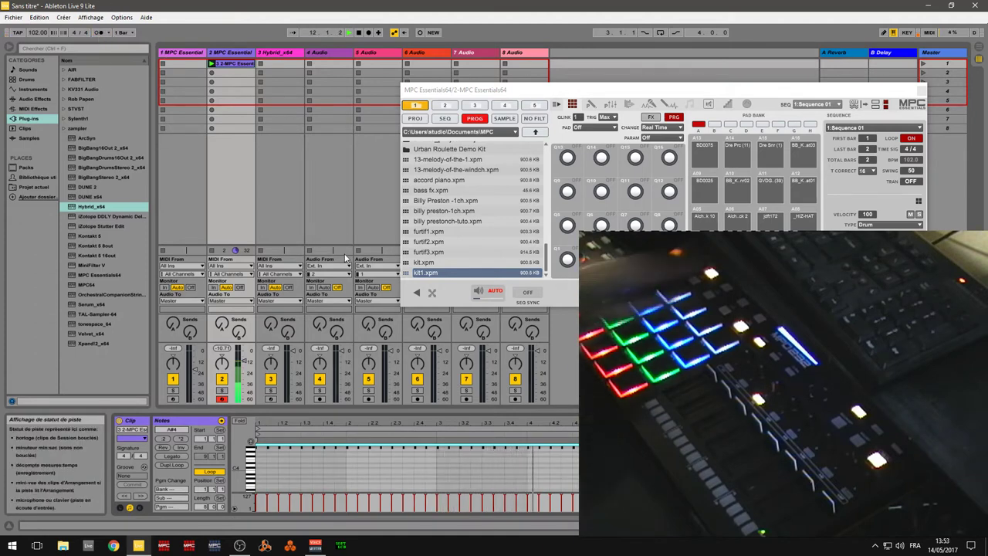
Stop playback, and overdub additional drum hits into track 2's looping clip with session recording.
key("space")
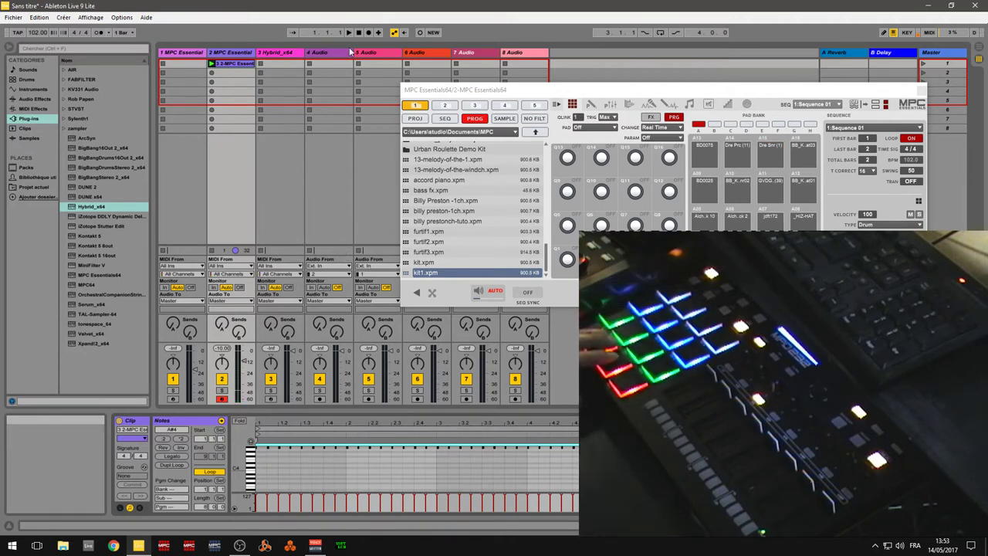
left_click(421, 33)
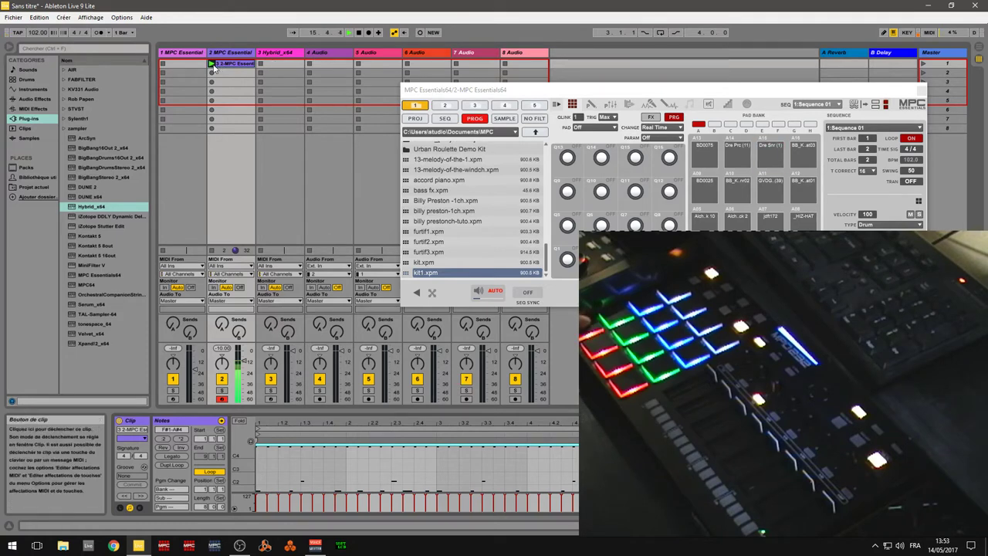
left_click(419, 32)
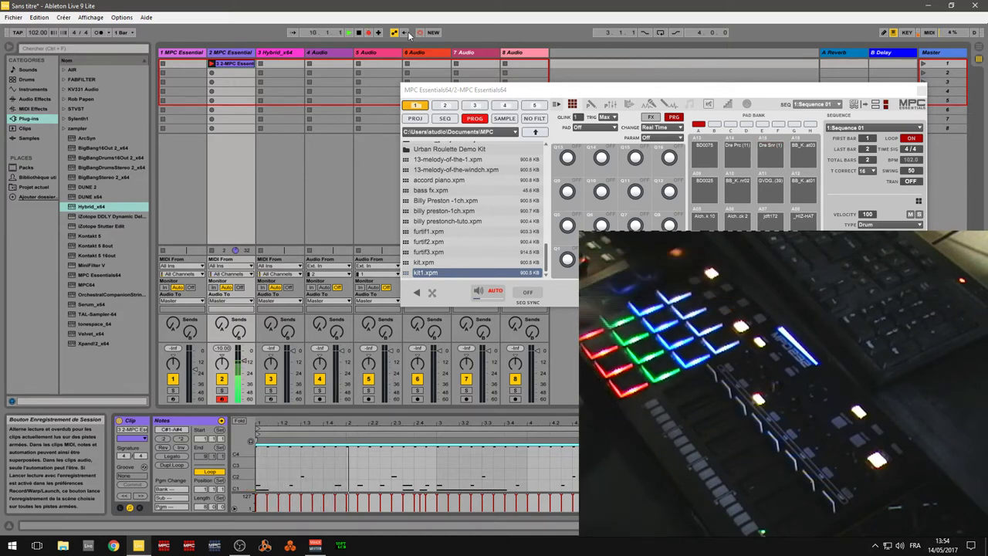
View the arrangement timeline, and return to the Session view with track 2's clip playing.
left_click(979, 53)
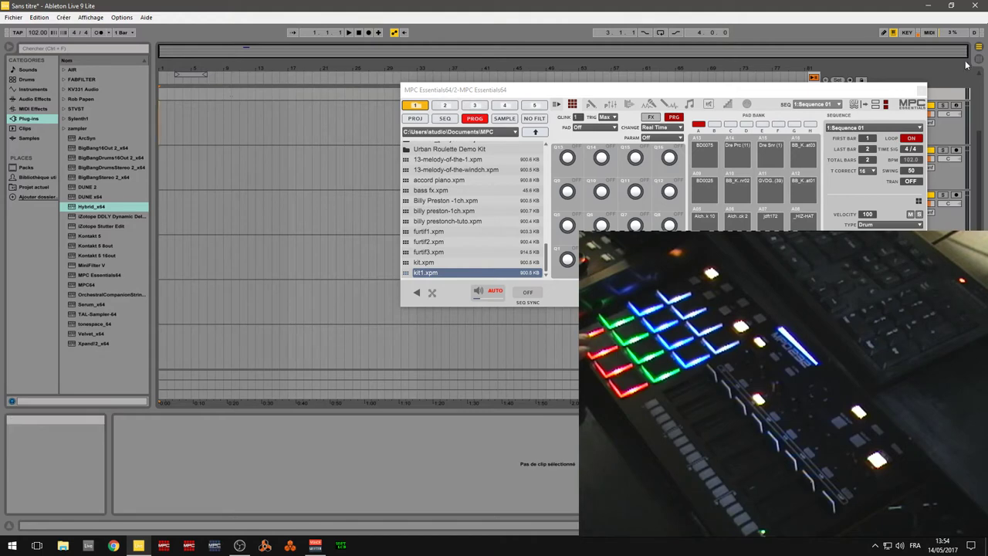
key("Tab")
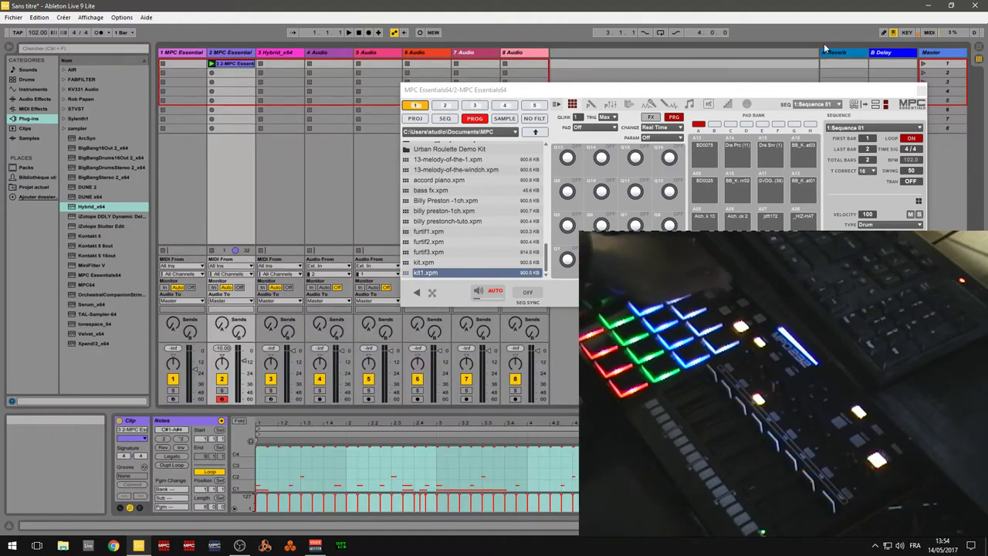
key("space")
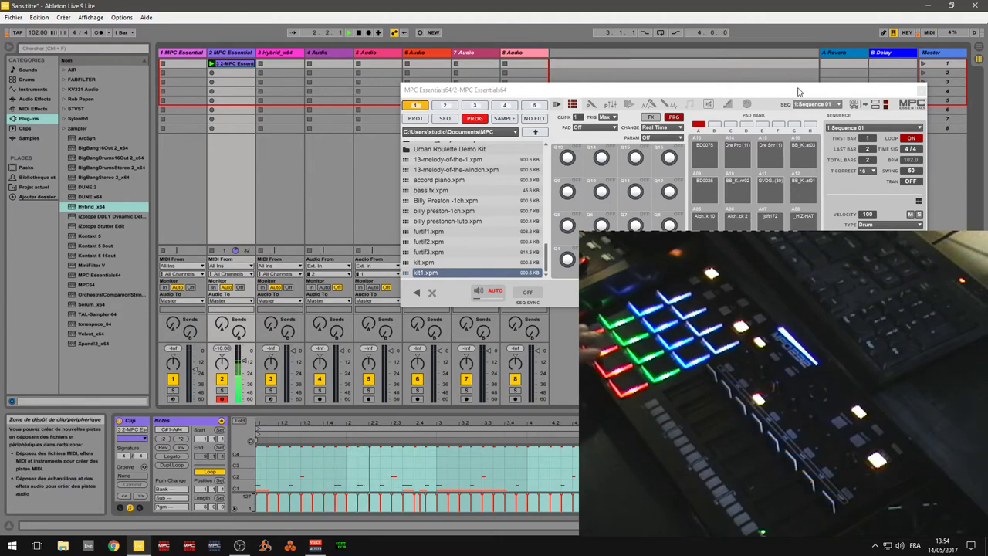
Move and enlarge track 2's MPC Essentials window, and display the mixer channels for the pads of program kit1.
left_click_drag(803, 96, 722, 35)
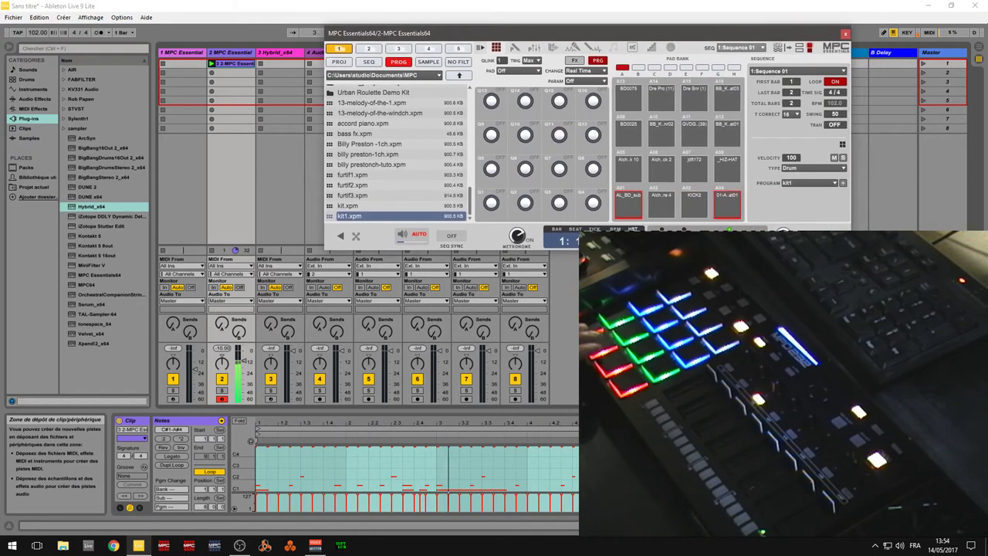
left_click_drag(851, 251, 897, 371)
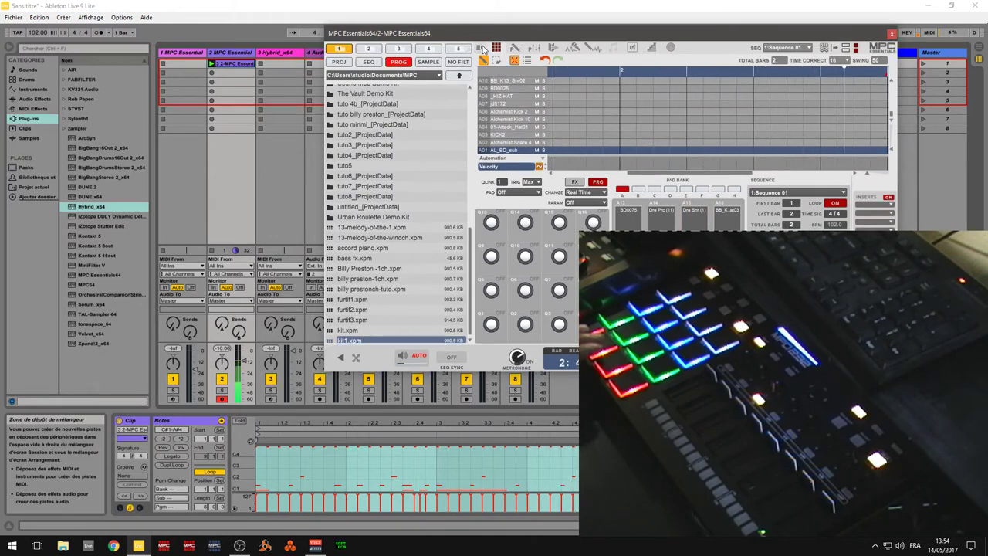
left_click(483, 49)
mouse_move(503, 85)
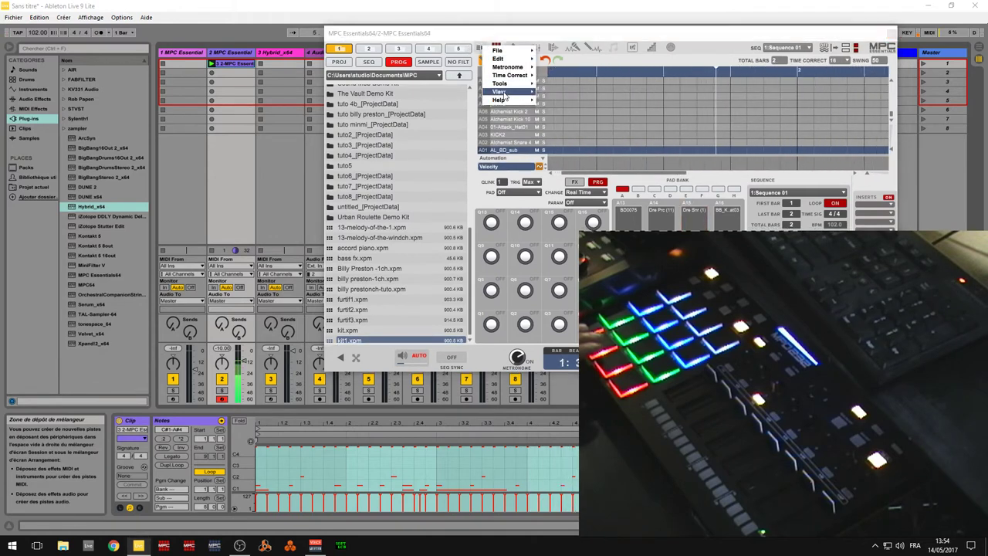
mouse_move(536, 94)
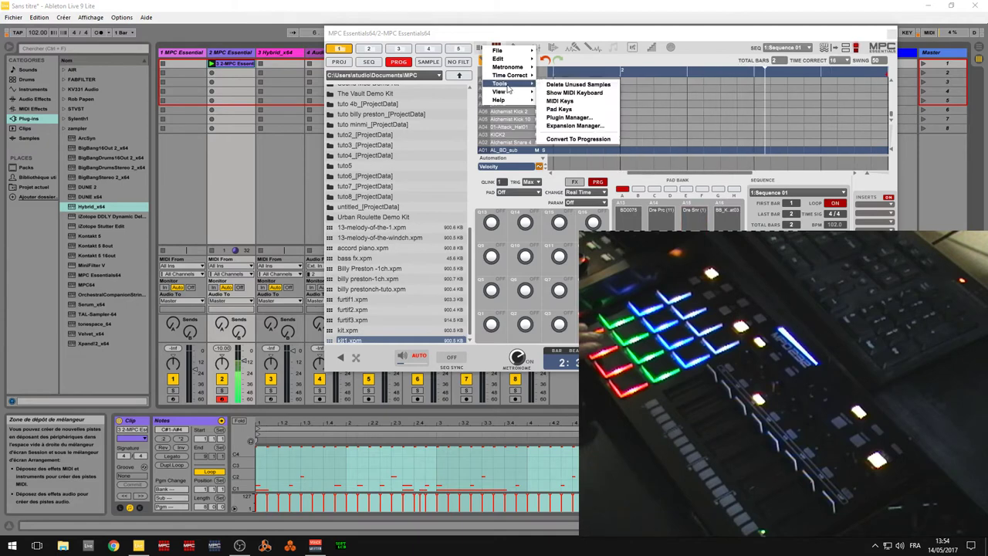
left_click(571, 19)
left_click(537, 48)
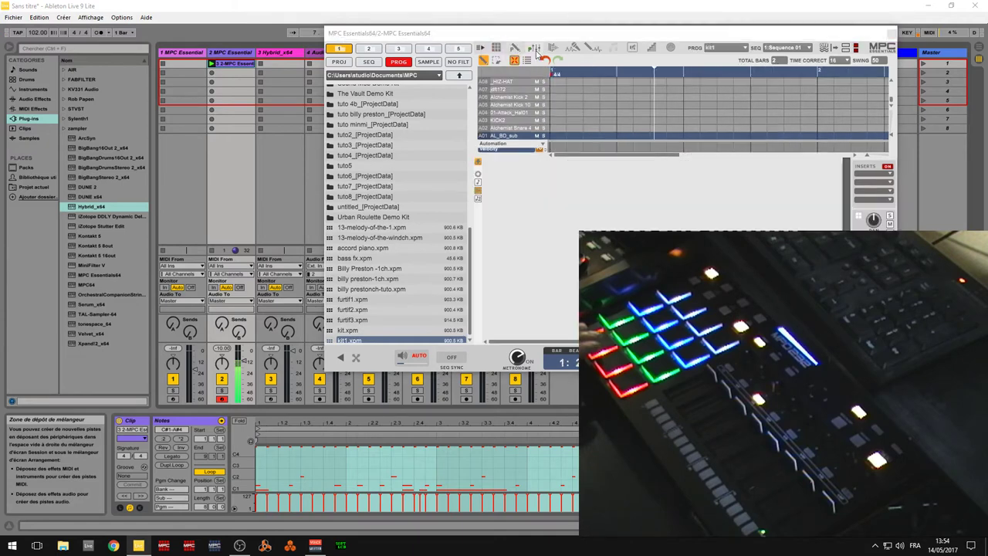
left_click(478, 197)
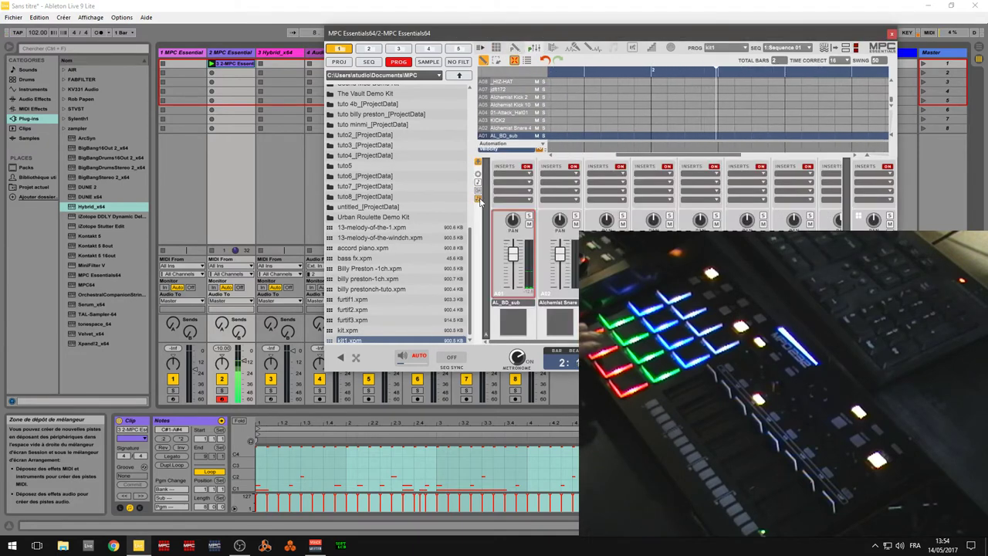
Lower the AL_BD_sub pad's level and set the 01-Attack_Hat01 pad's level to about -3.29 dB in the pad mixer.
left_click(607, 222)
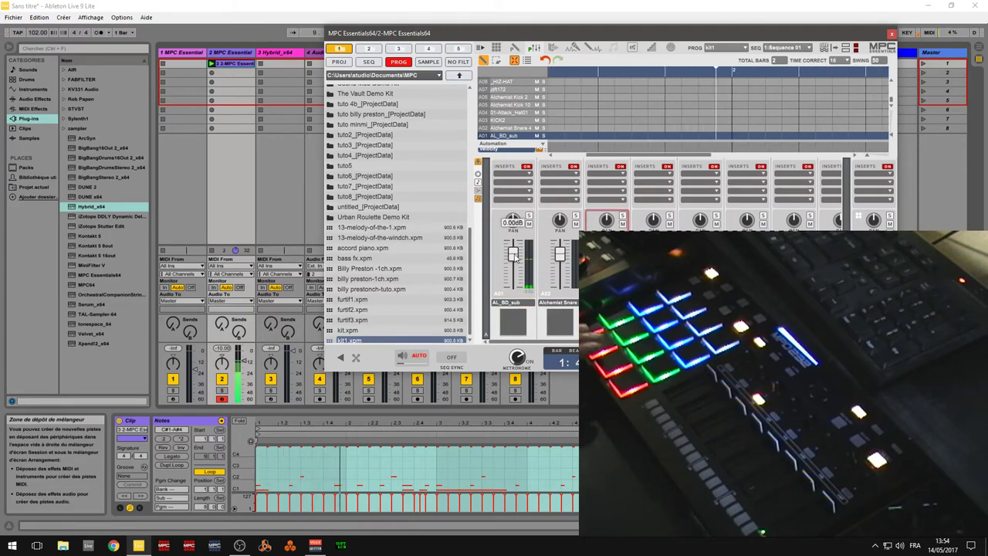
left_click_drag(513, 254, 513, 264)
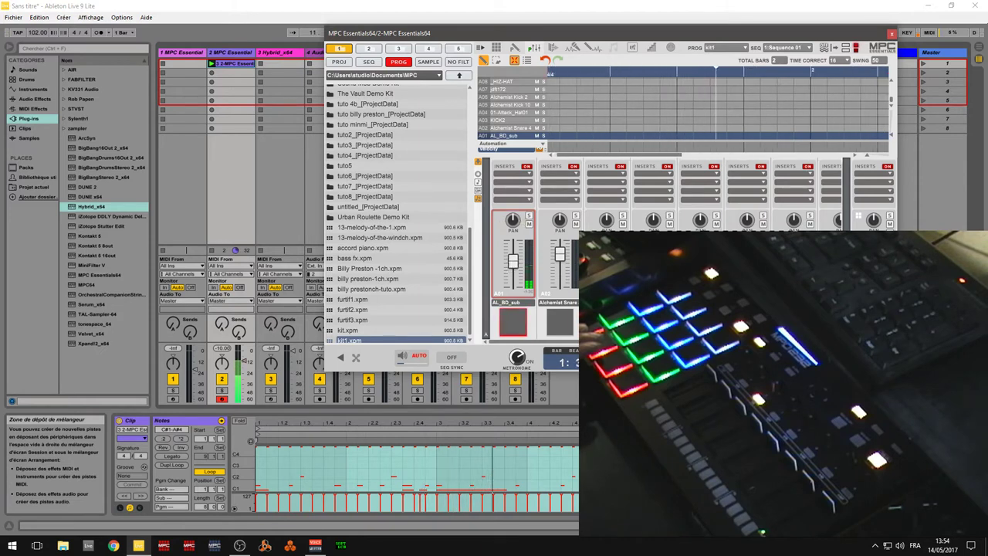
left_click(653, 220)
left_click_drag(653, 263, 653, 261)
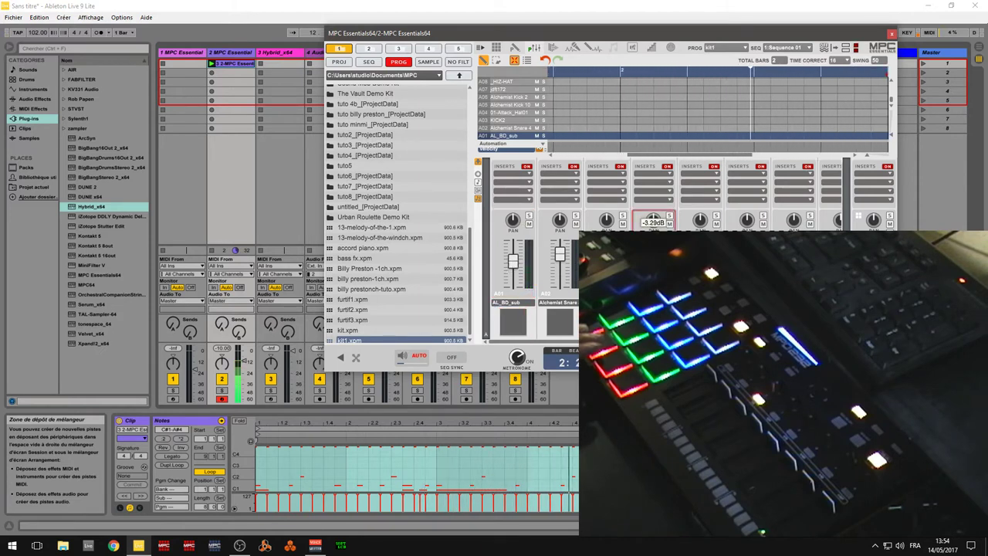
left_click(607, 261)
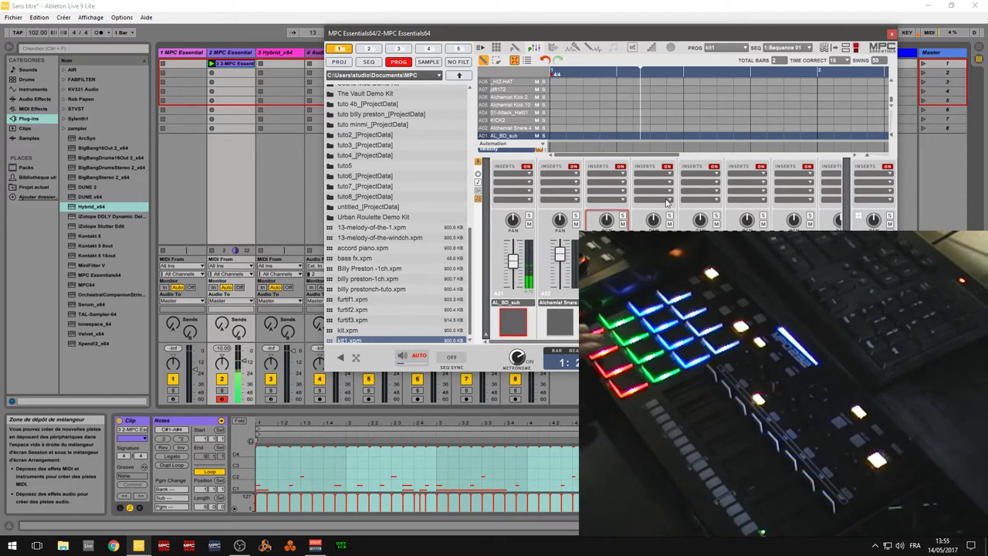
Insert the Autopan Sync effect on the fourth pad's mixer channel and set its rate to 1/8.
left_click(668, 174)
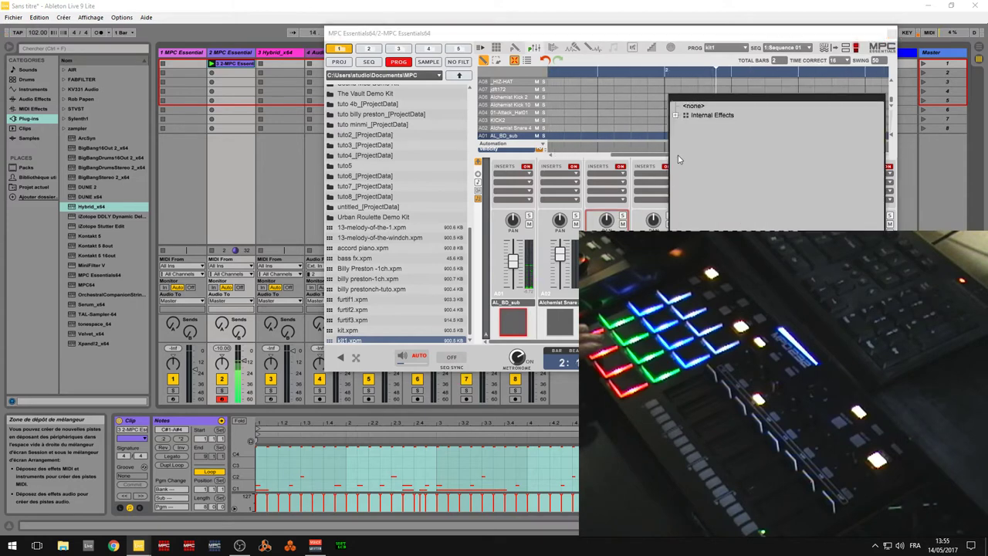
left_click(676, 115)
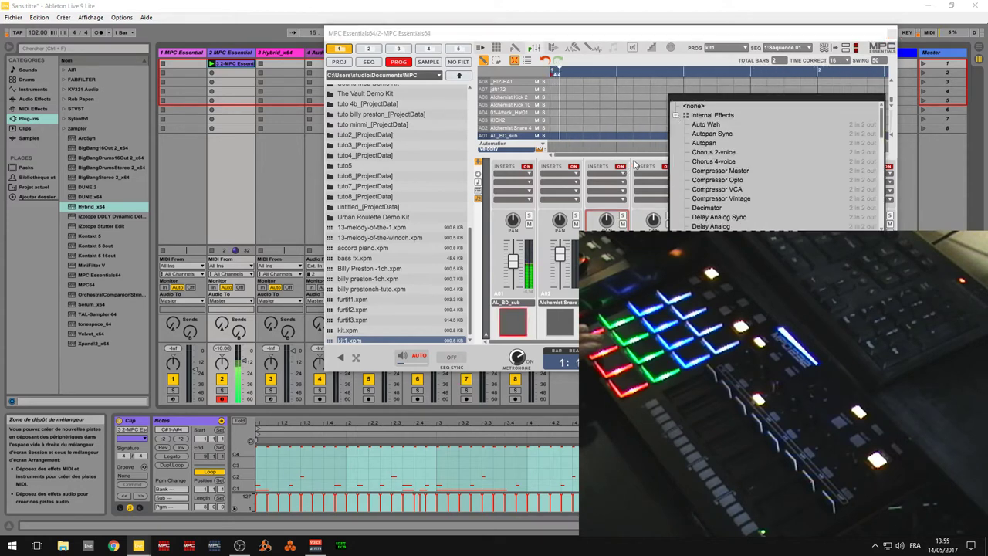
left_click(702, 134)
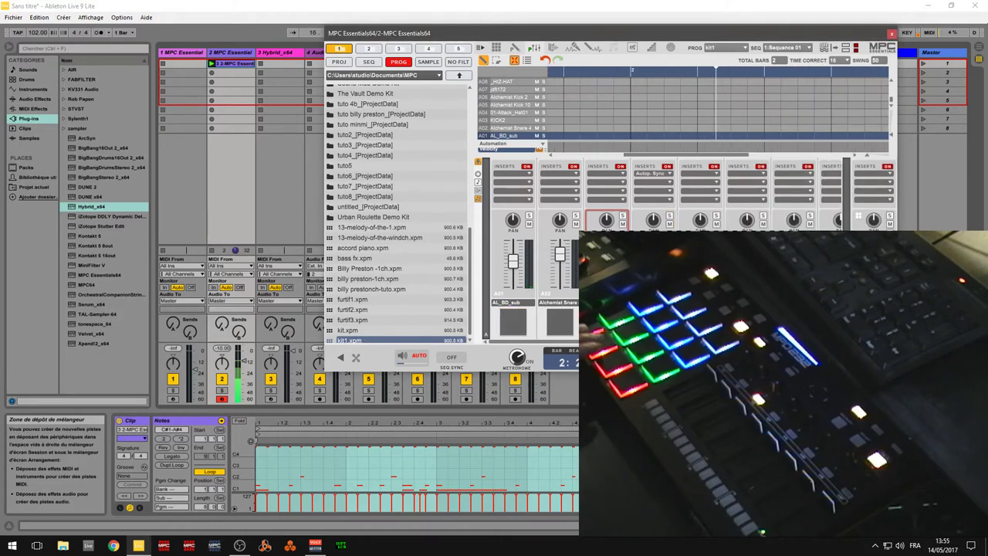
double_click(656, 172)
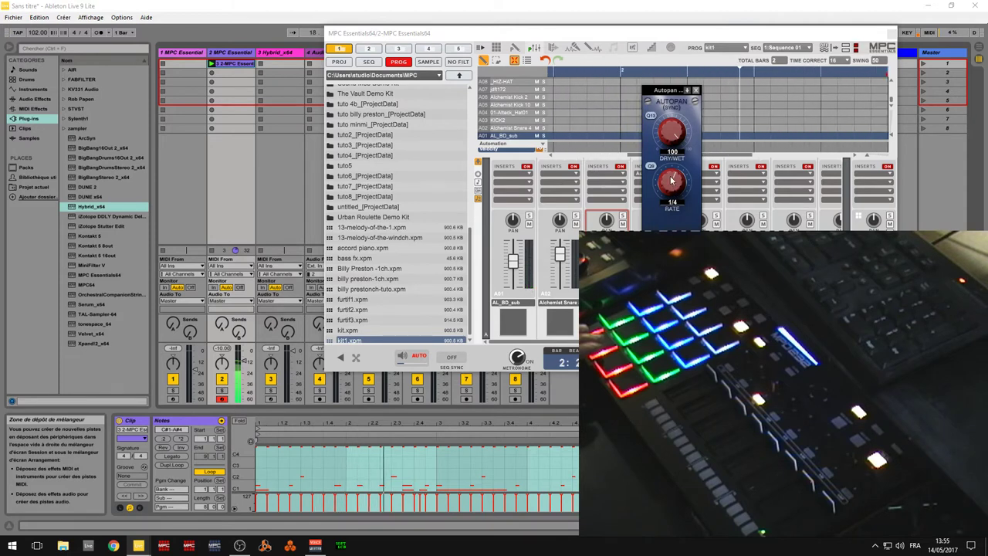
left_click_drag(672, 182, 672, 209)
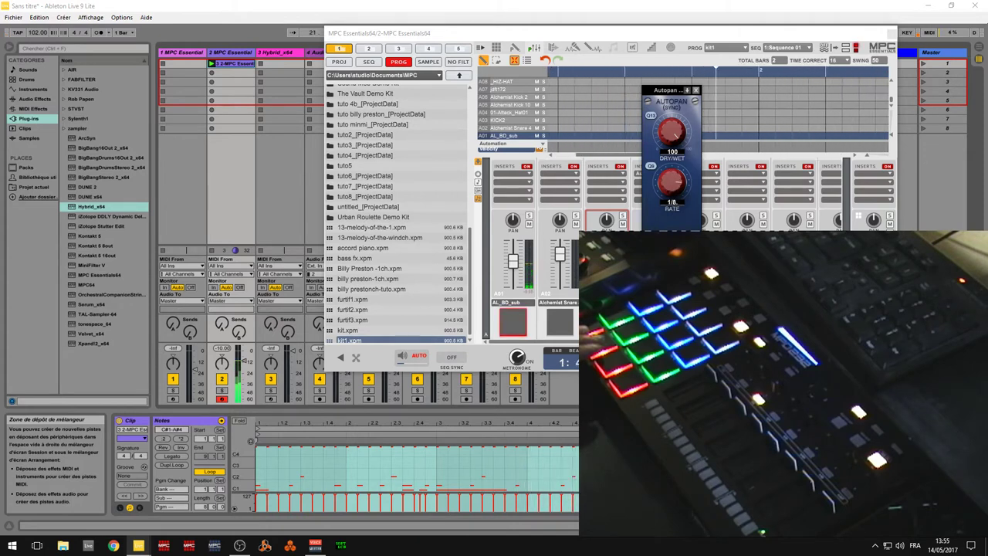
left_click(695, 91)
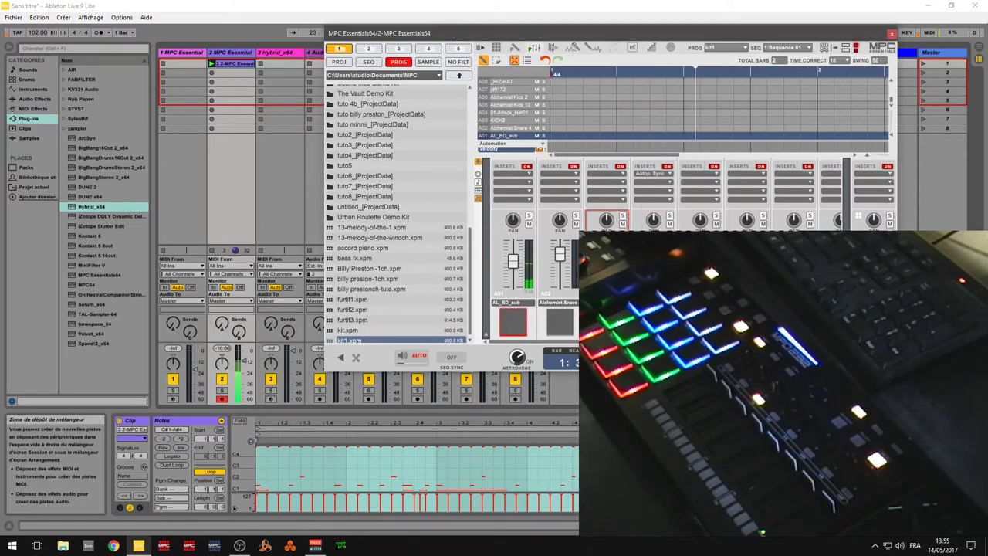
Lower the fourth pad's level slightly, and insert Reverb Small on pad A15's mixer channel.
left_click_drag(653, 255, 653, 261)
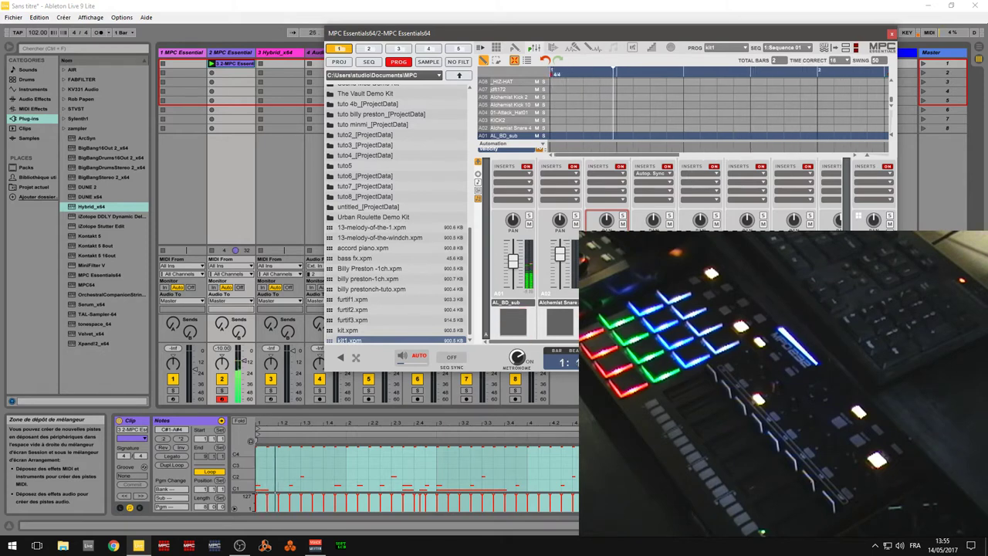
mouse_move(607, 258)
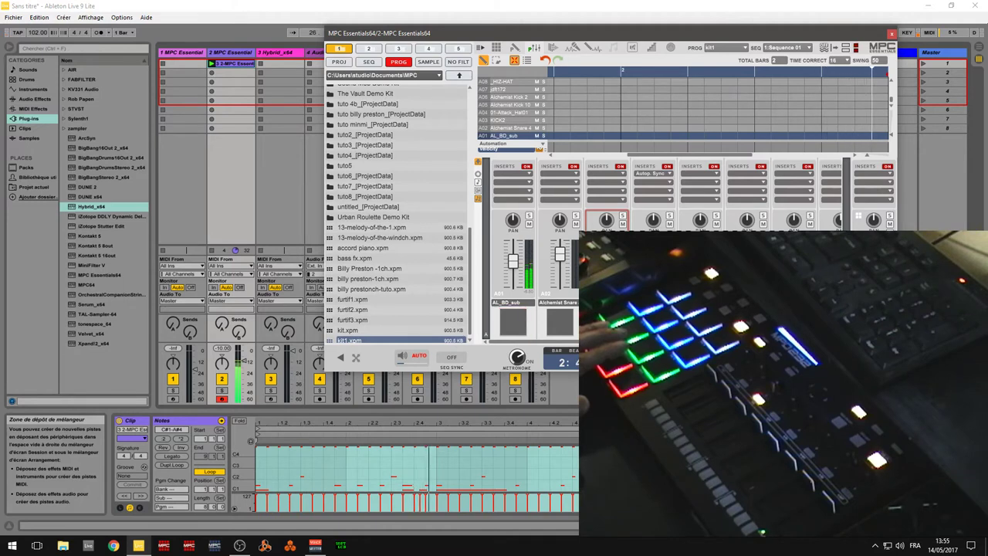
left_click_drag(609, 341, 796, 342)
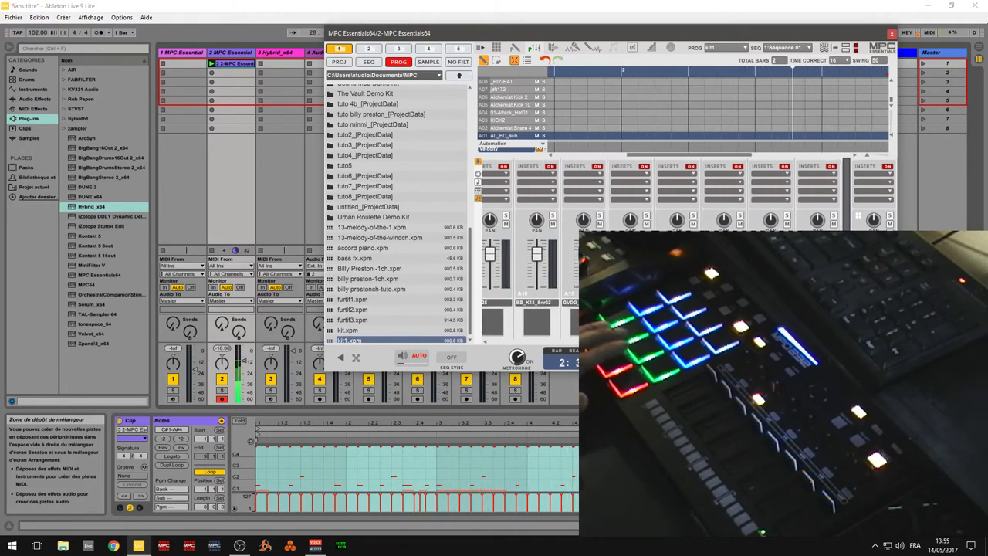
left_click(787, 178)
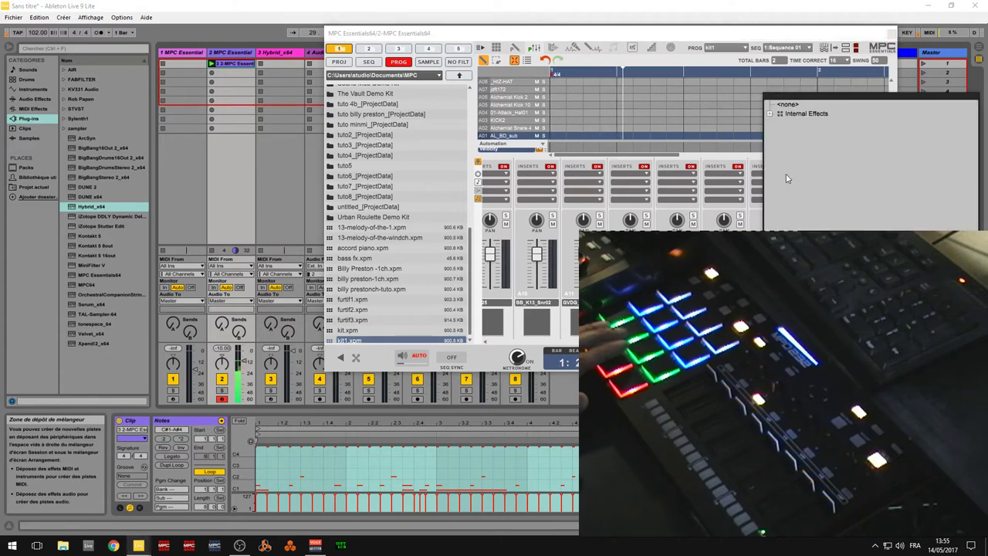
left_click(770, 113)
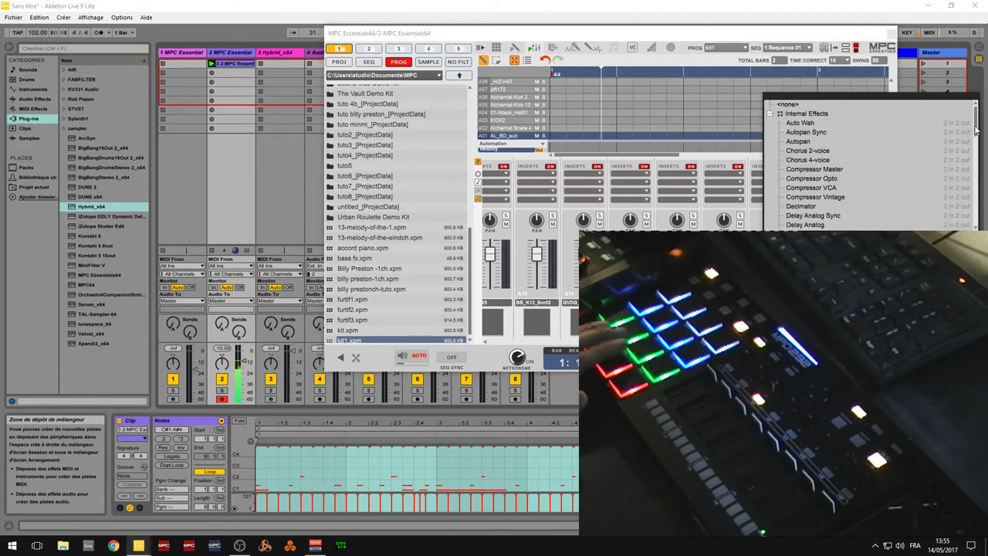
left_click_drag(975, 131, 987, 206)
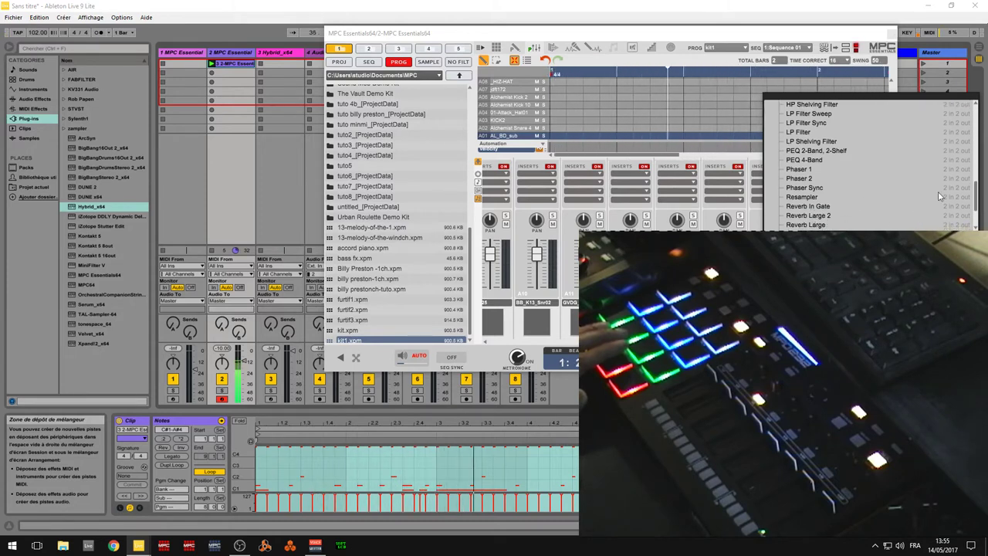
left_click_drag(978, 199, 979, 205)
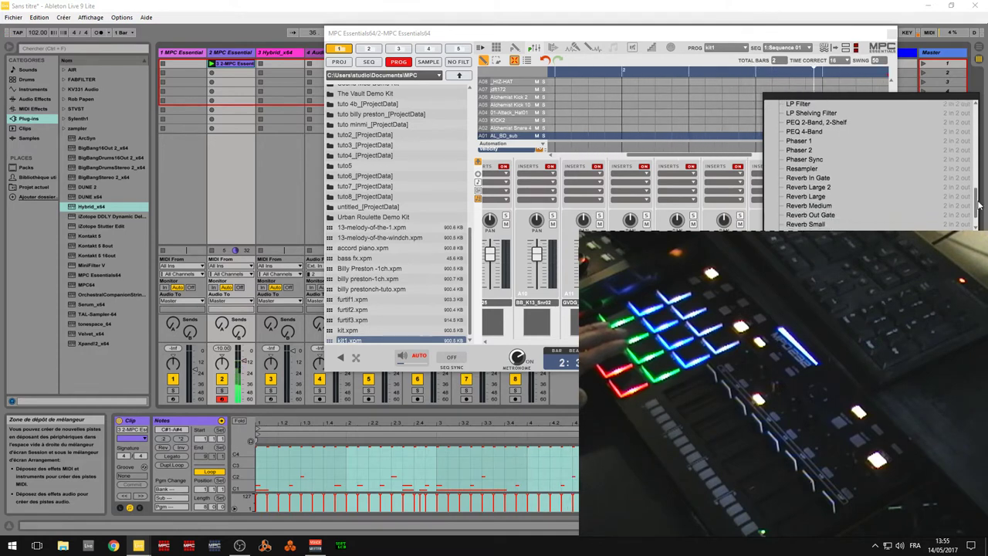
left_click(810, 224)
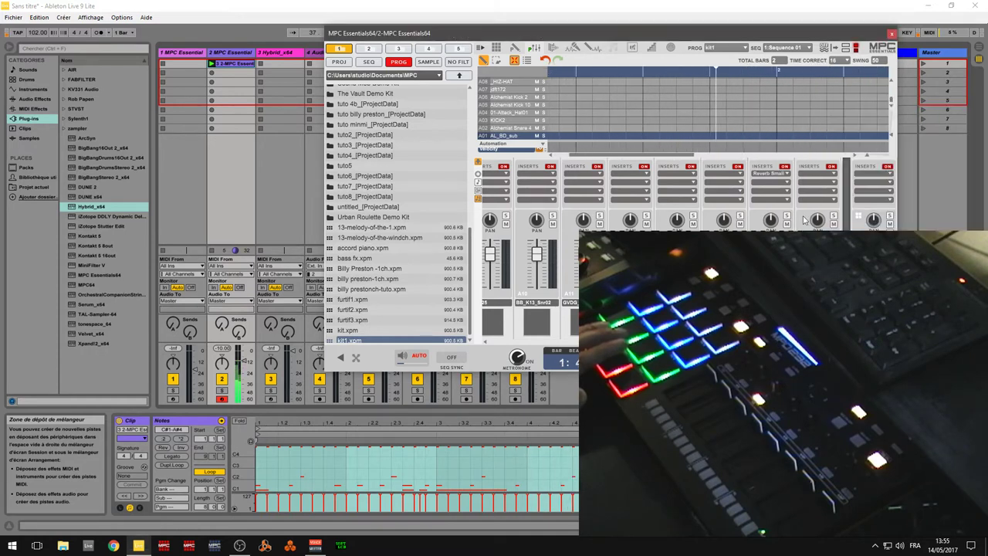
Set Reverb Small's dry/wet to 20 and its diffuse to 38, and close the effect's window.
left_click(775, 177)
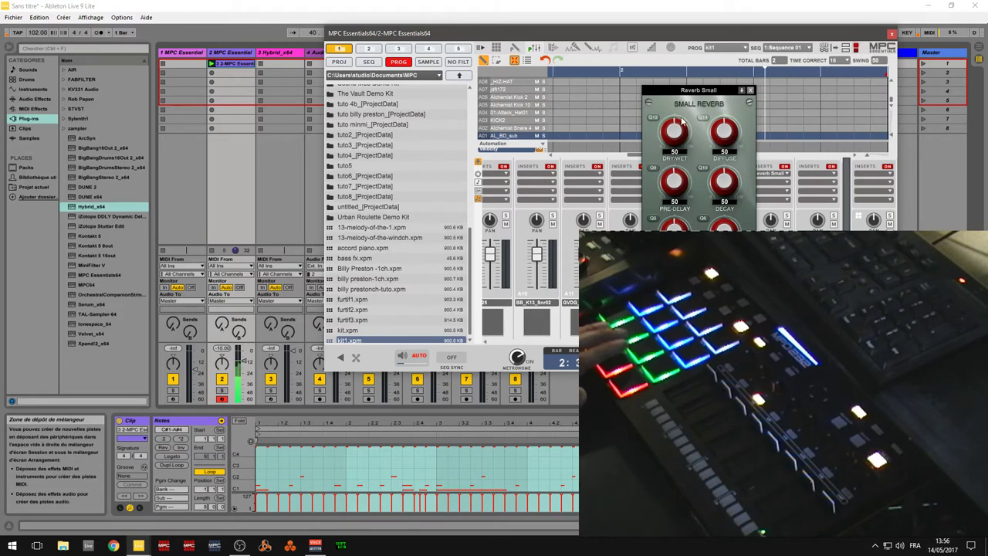
left_click_drag(676, 131, 676, 142)
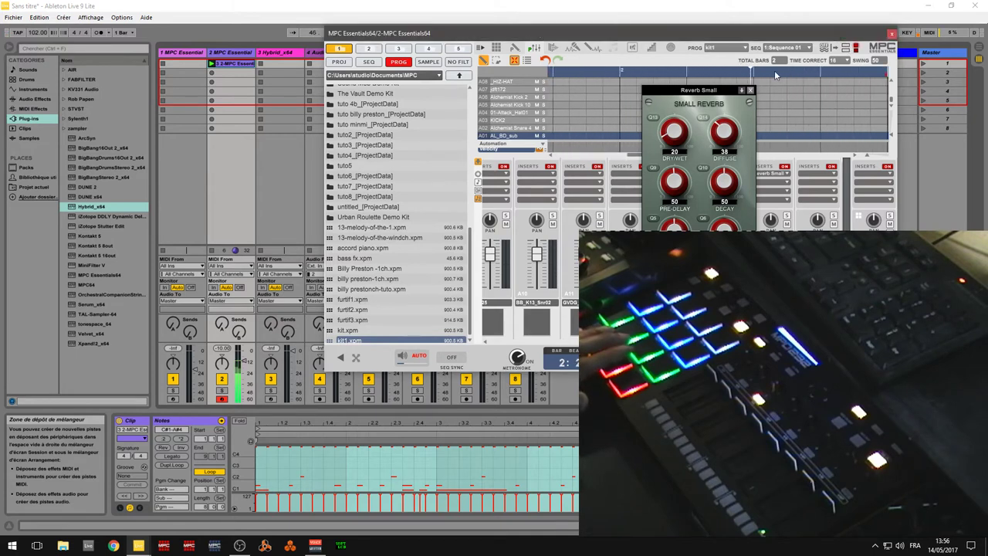
left_click(752, 91)
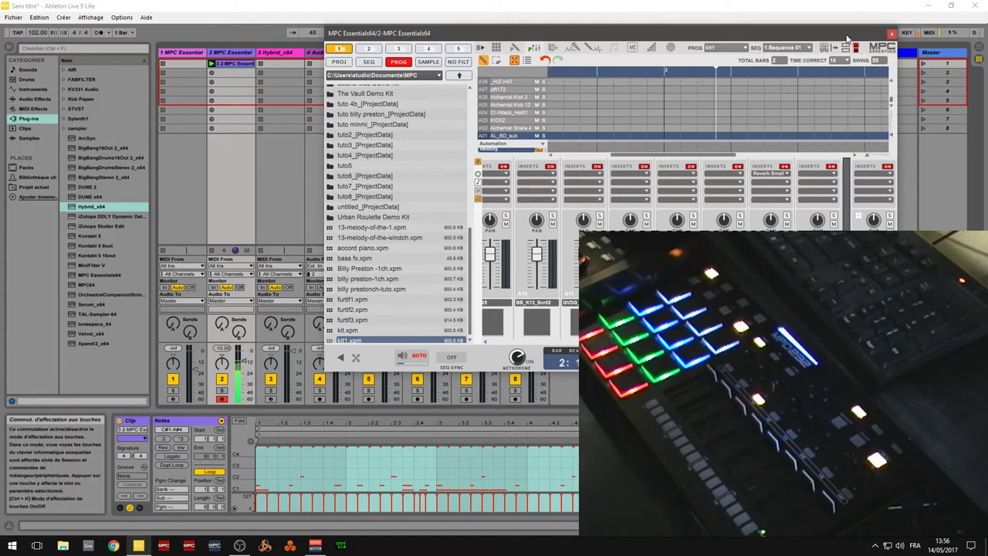
Move track 2's MPC Essentials window aside, bring up track 1's MPC Essentials, and arm track 1 for recording.
left_click_drag(841, 38, 864, 62)
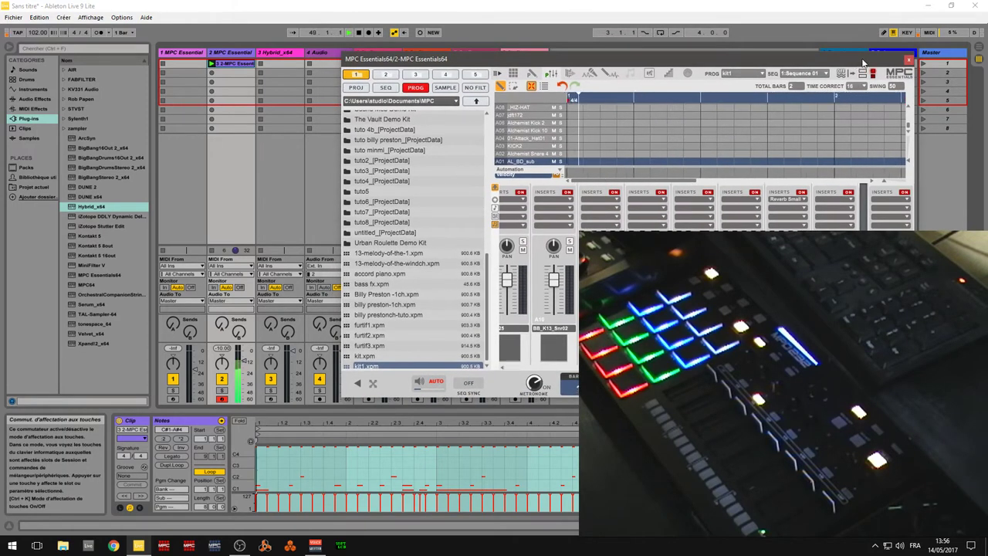
left_click(192, 59)
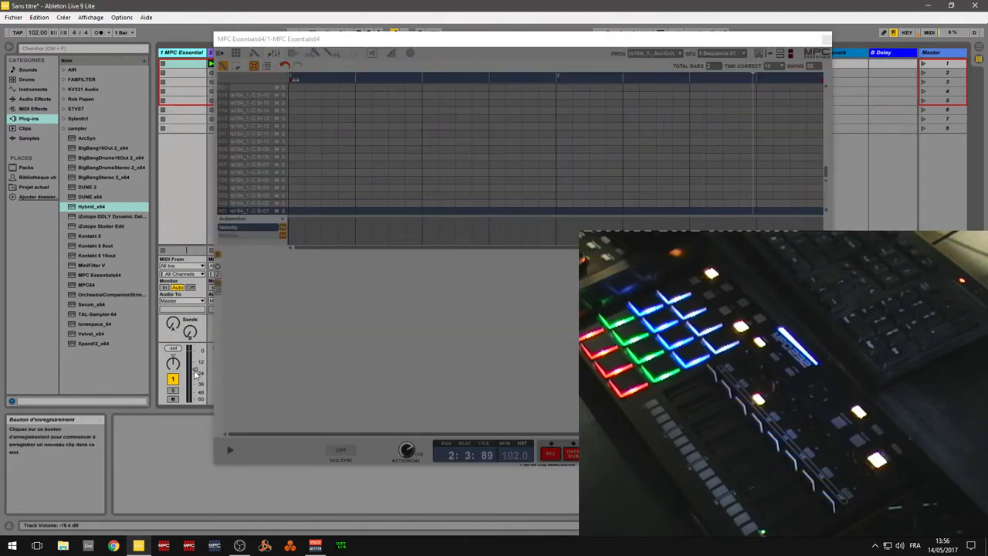
left_click(174, 400)
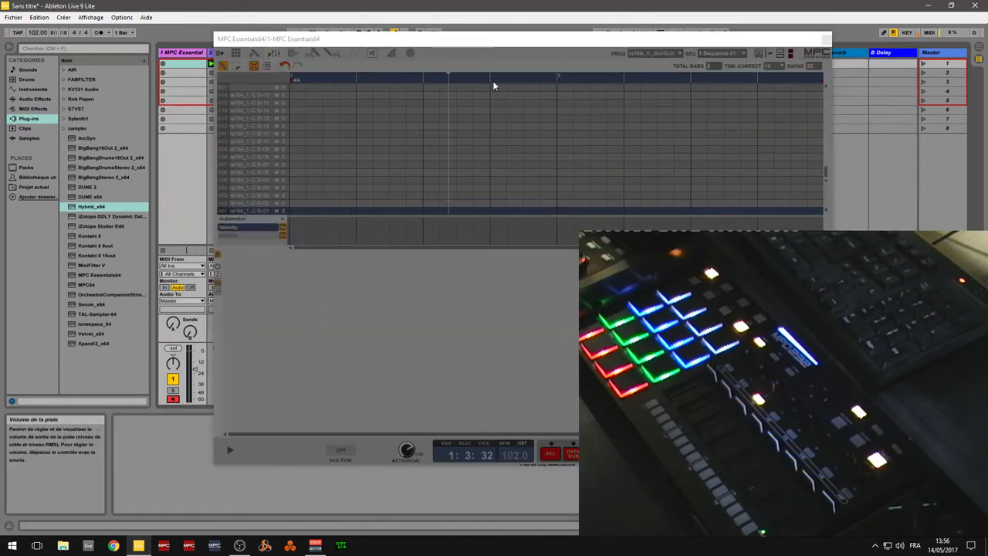
left_click(504, 39)
left_click(518, 355)
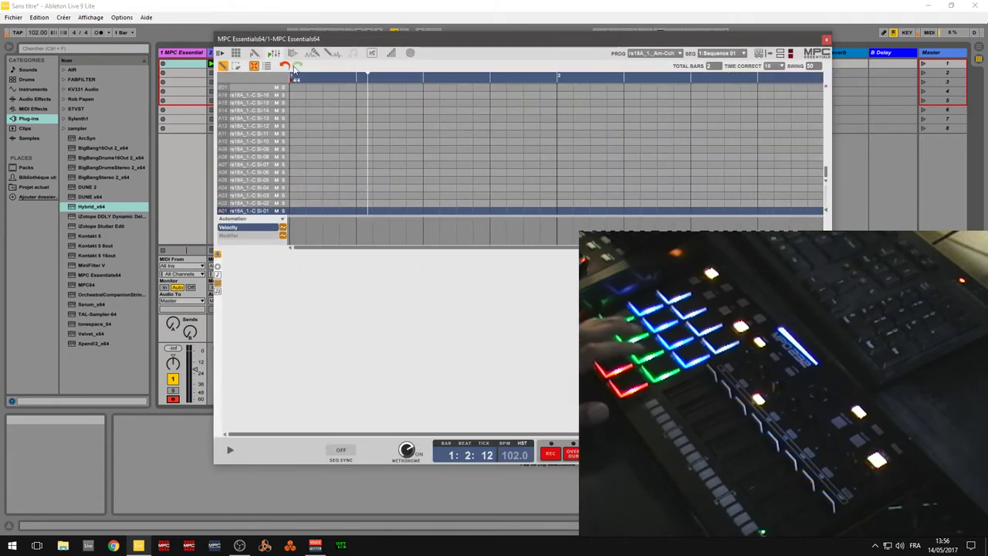
Display the program editor with pad A01's layers and filter, and move and widen the MPC Essentials window.
left_click(236, 53)
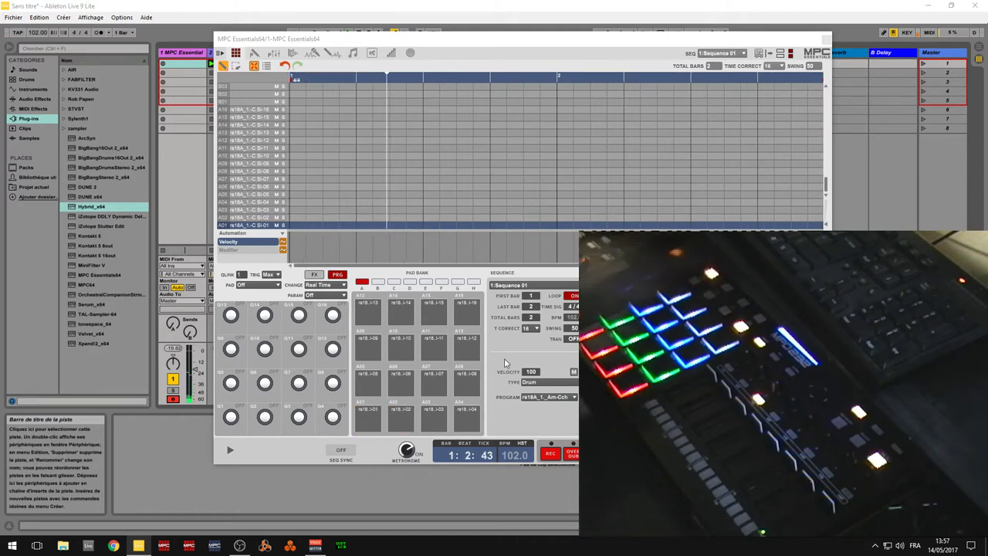
left_click(254, 54)
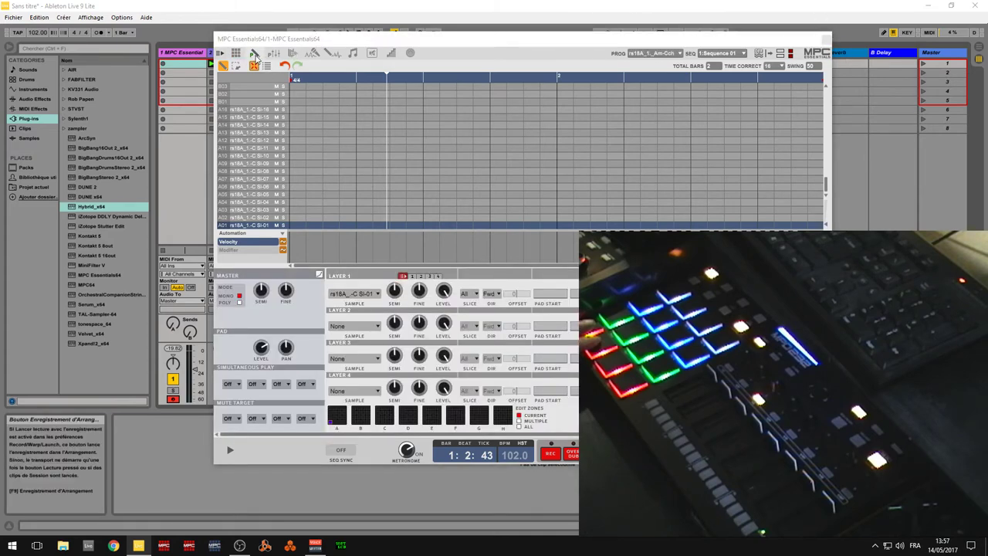
left_click_drag(441, 43, 225, 28)
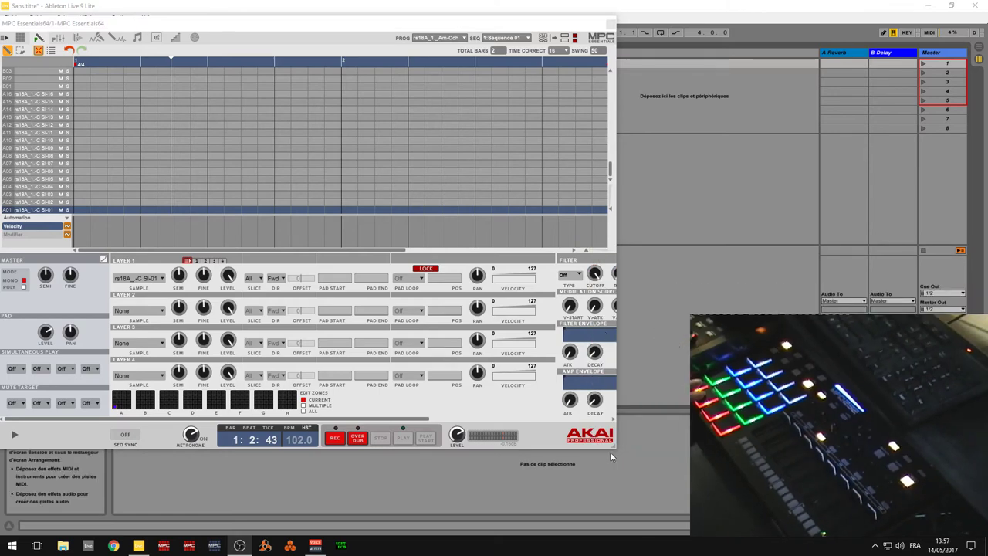
left_click_drag(616, 446, 751, 458)
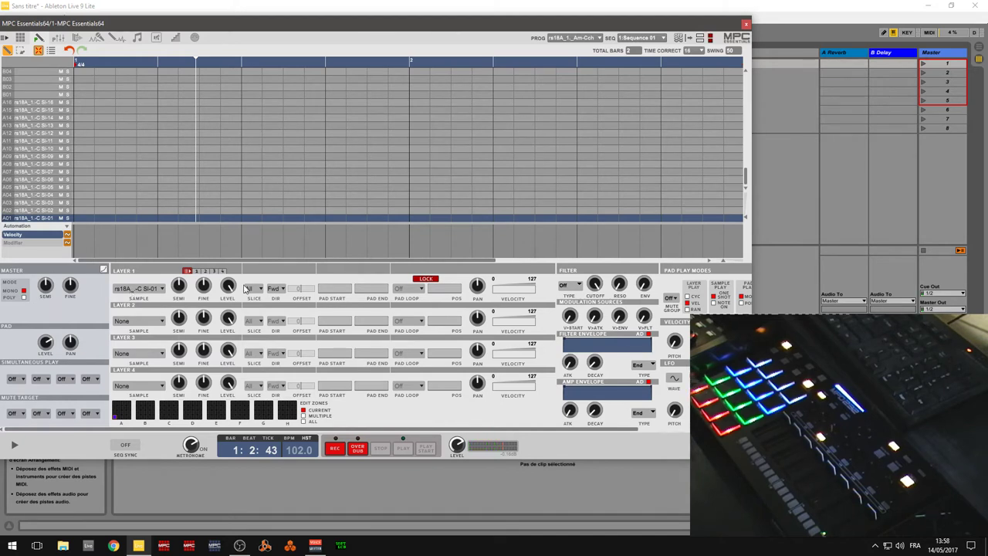
Set pad A01's filter type to MPC3000 LPF with a cutoff of 85, comparing it with pad A02.
left_click(576, 292)
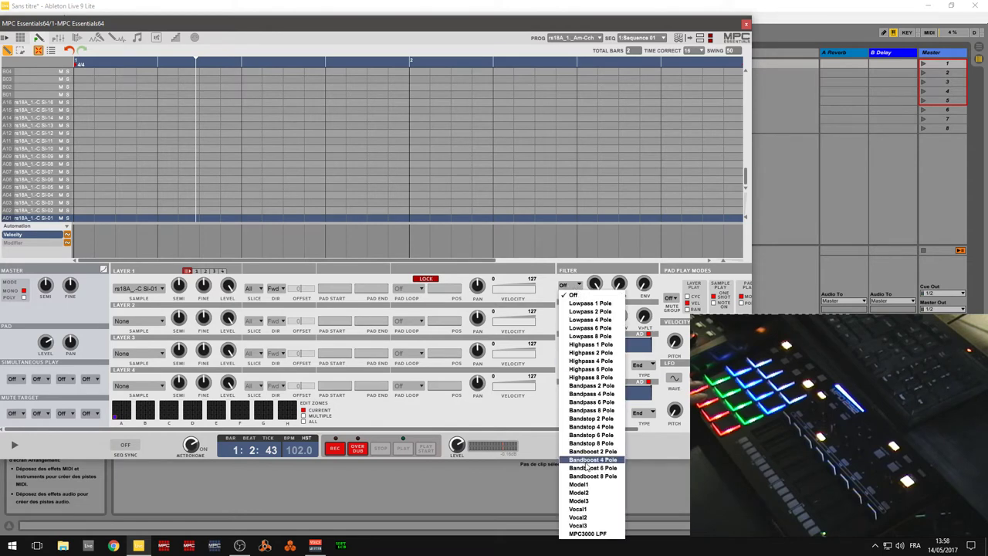
left_click(581, 535)
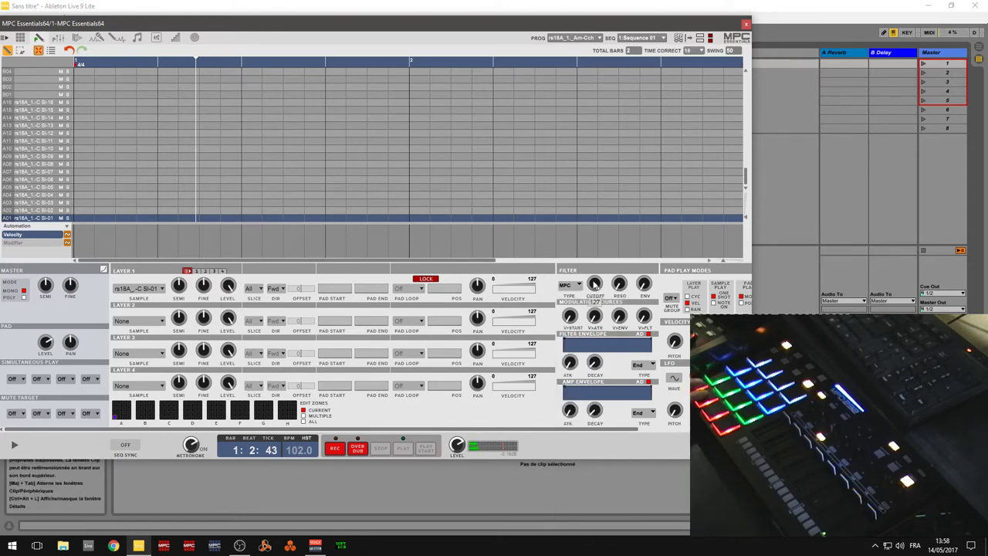
left_click_drag(594, 283, 595, 281)
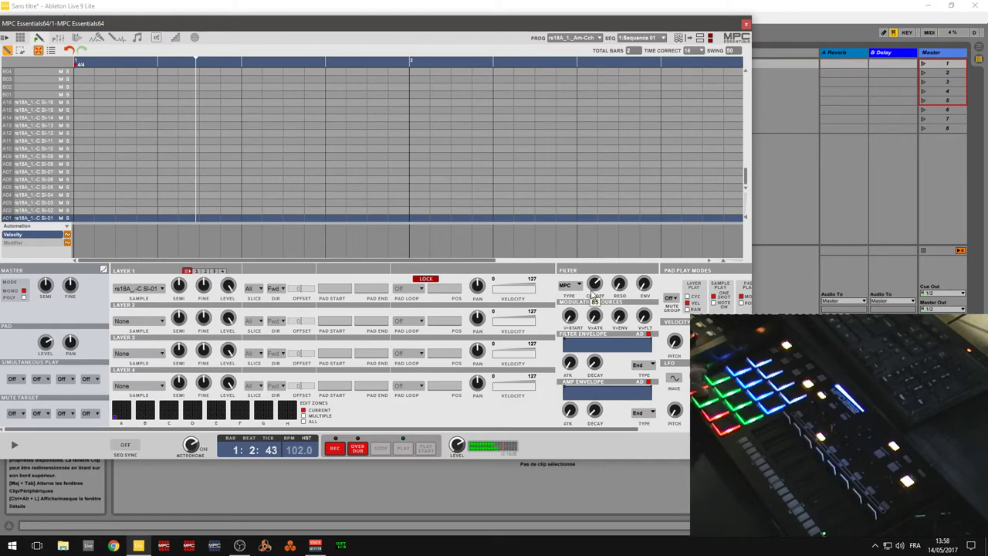
left_click(45, 210)
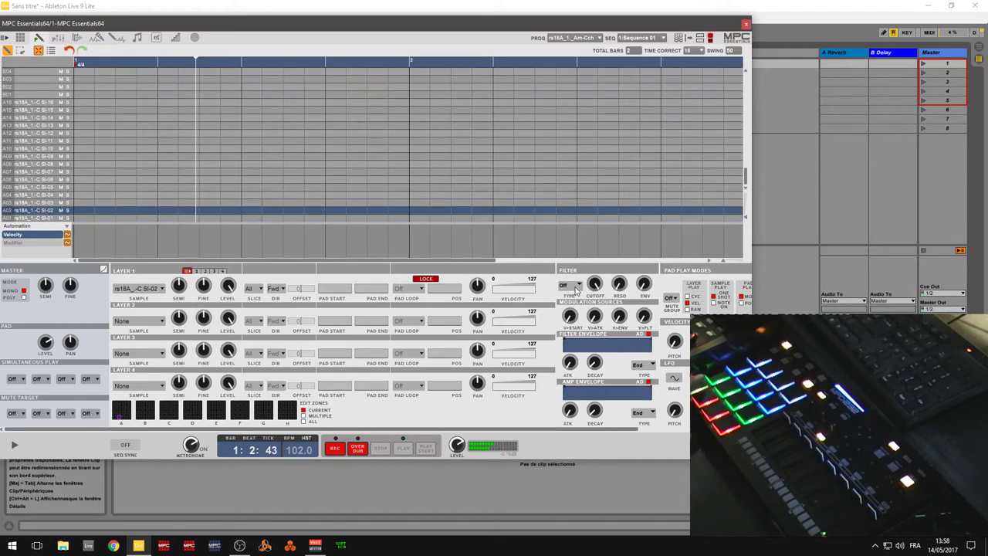
left_click(43, 219)
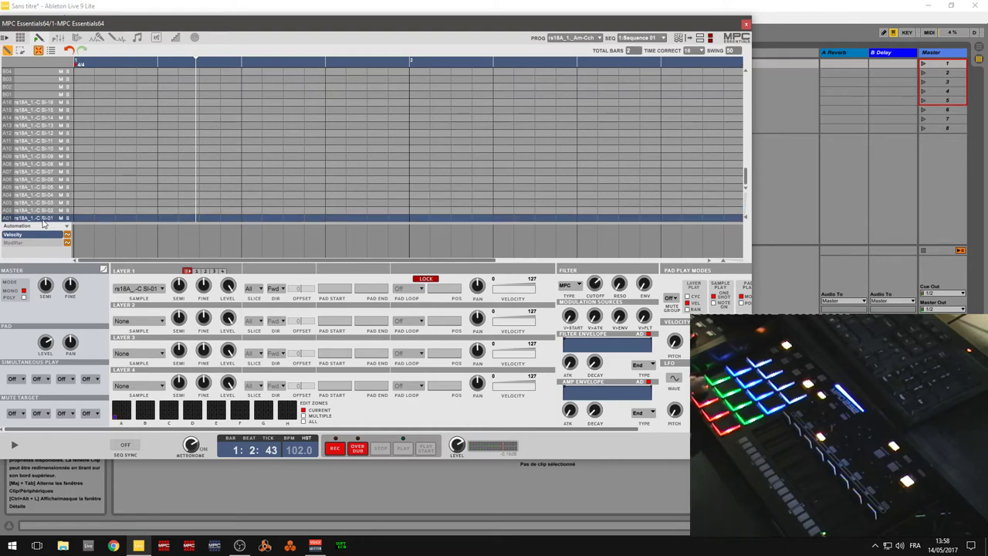
left_click_drag(598, 287, 597, 287)
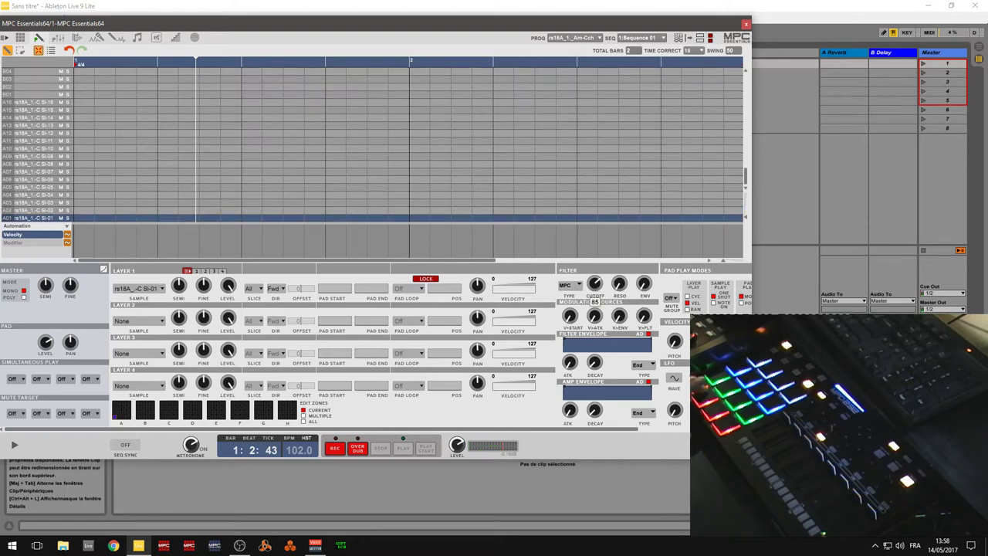
Set pad A02's filter type to MPC3000 LPF with a cutoff of 85.
left_click(37, 211)
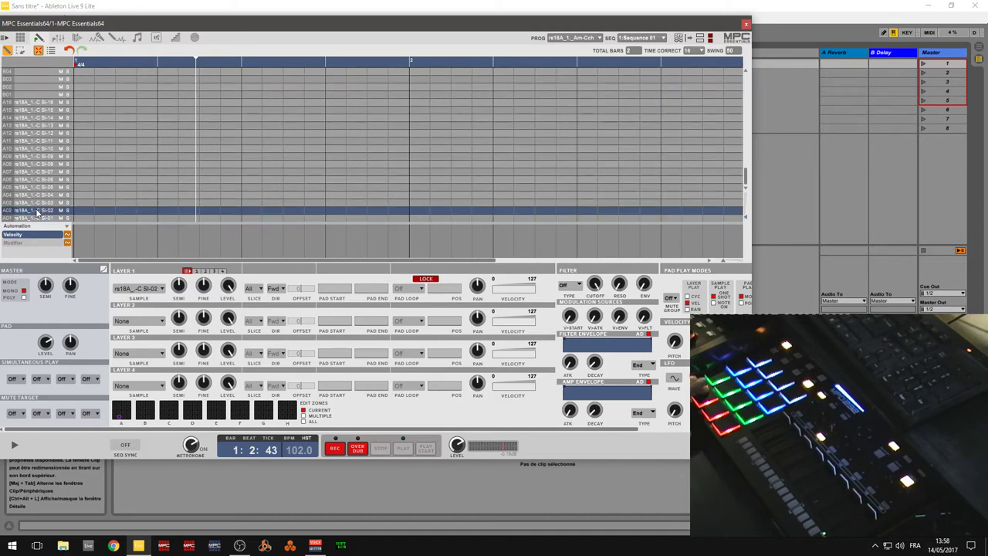
left_click(574, 289)
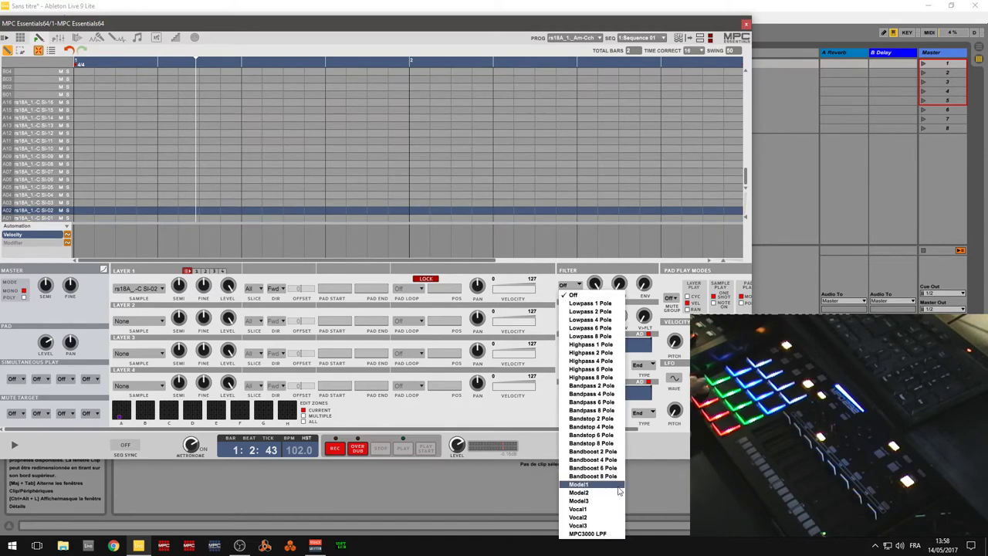
left_click(590, 532)
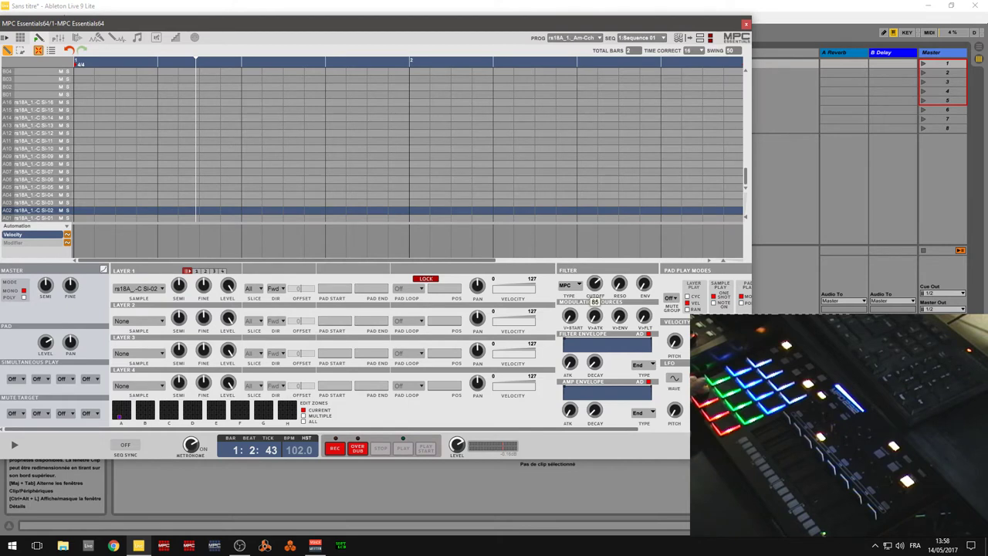
left_click_drag(590, 288, 590, 287)
Set pad A03's filter type to MPC3000 LPF and lower its cutoff.
left_click(35, 202)
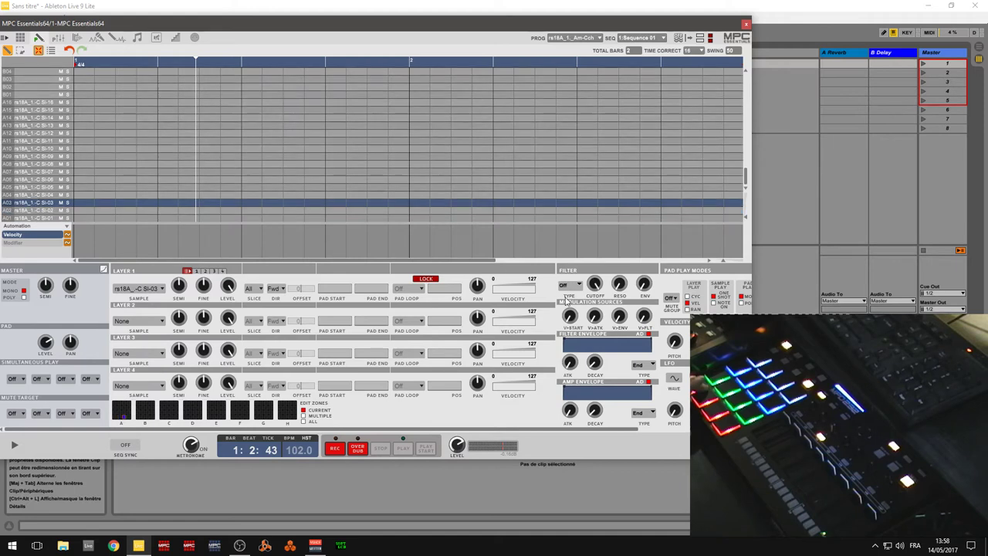
left_click(573, 286)
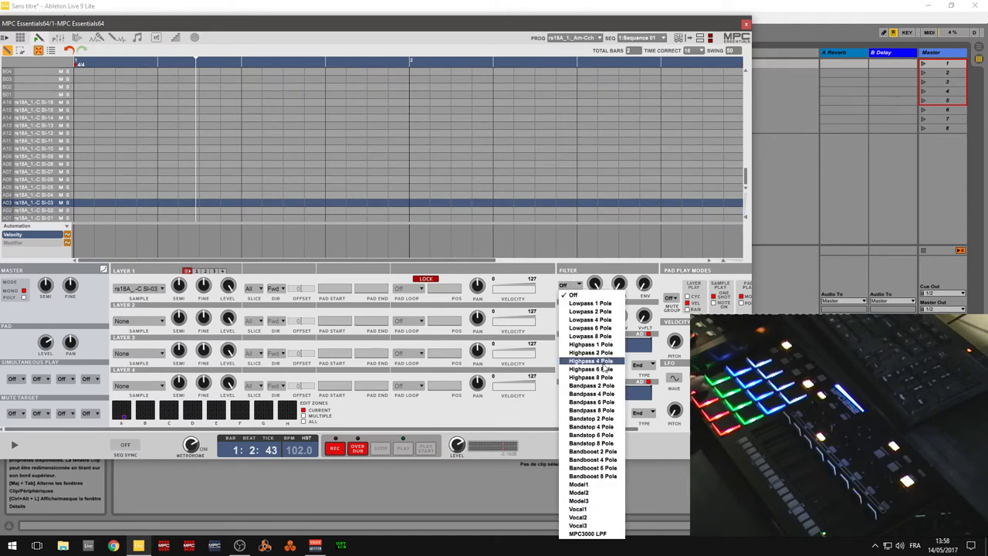
left_click(594, 533)
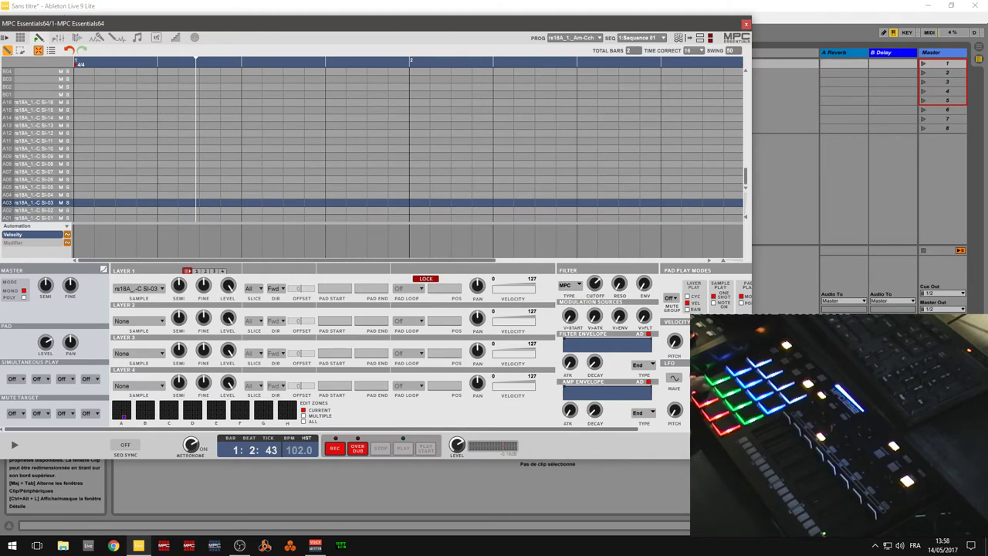
Set pad A04's filter type to MPC3000 LPF with a cutoff of 86.
left_click(32, 195)
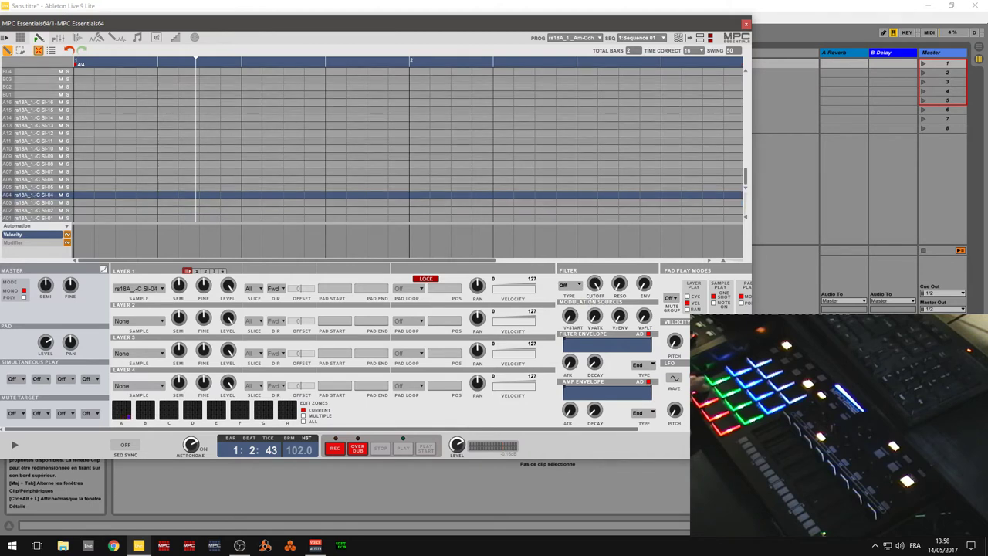
left_click(569, 287)
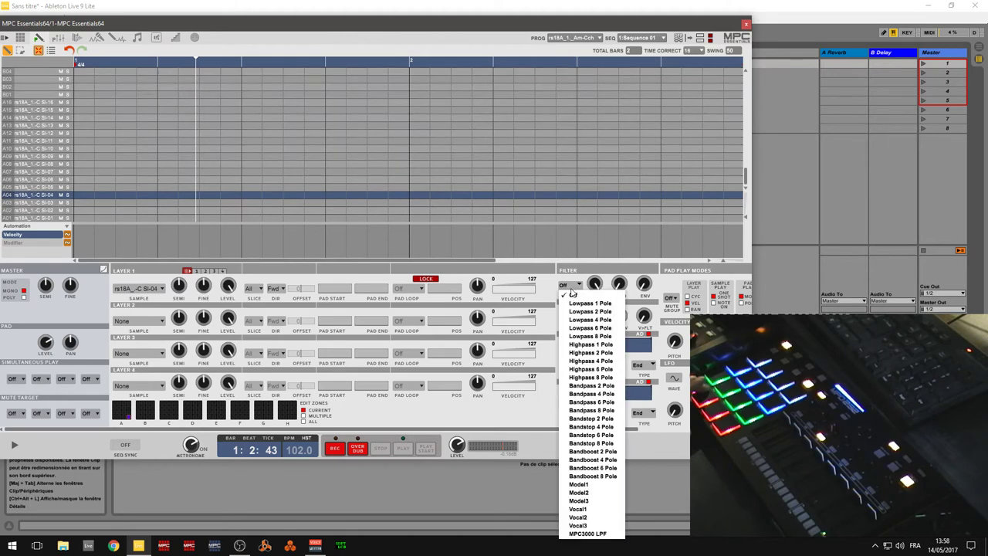
left_click(593, 536)
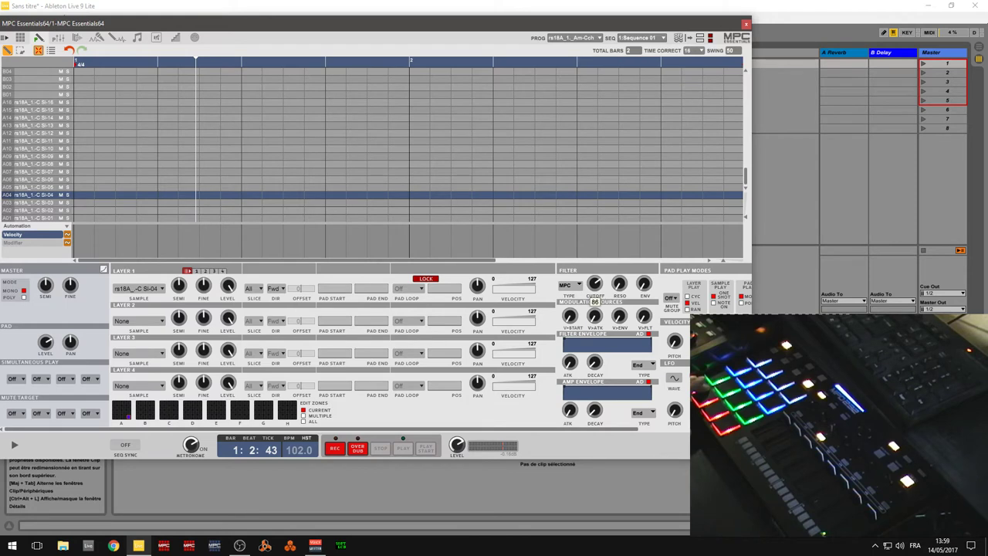
Set pad A05's filter type to MPC3000 LPF.
left_click(31, 187)
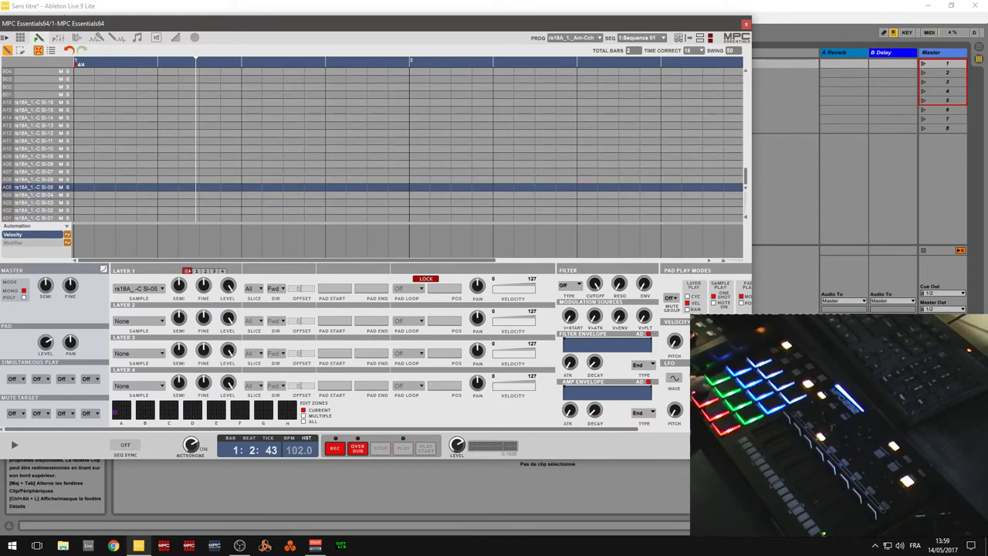
left_click(583, 287)
left_click(593, 537)
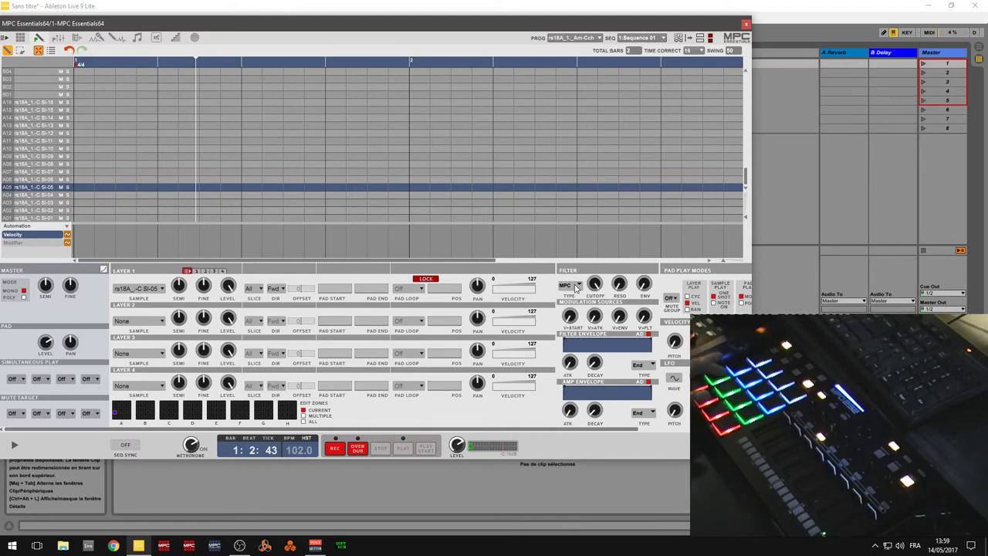
mouse_move(593, 285)
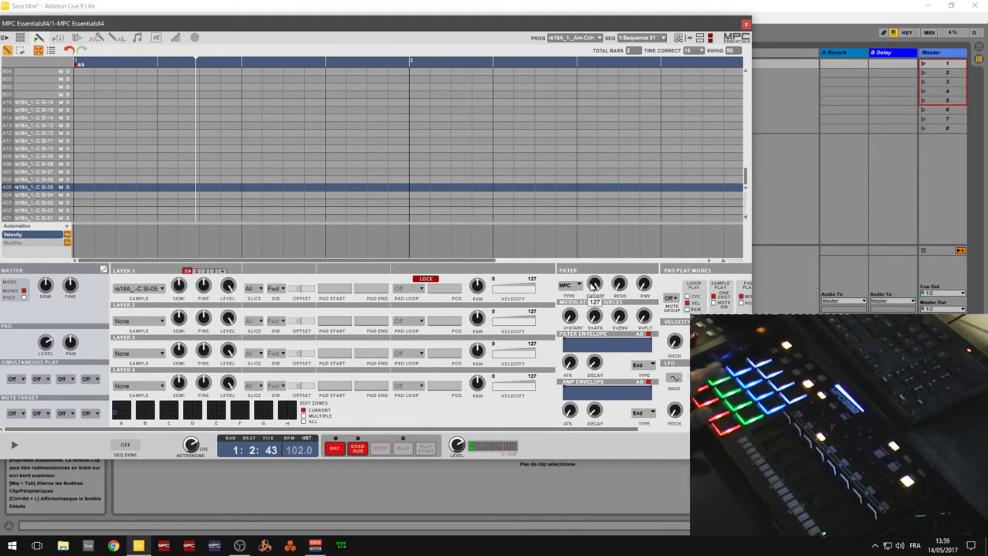
Set pad A06's filter type to MPC3000 LPF and lower its cutoff.
left_click(15, 180)
left_click(573, 287)
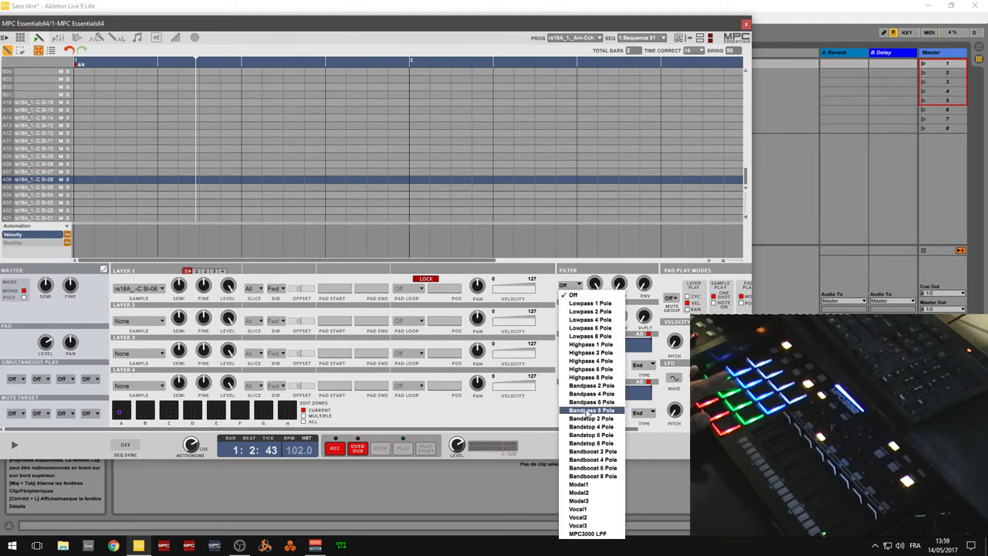
left_click(591, 534)
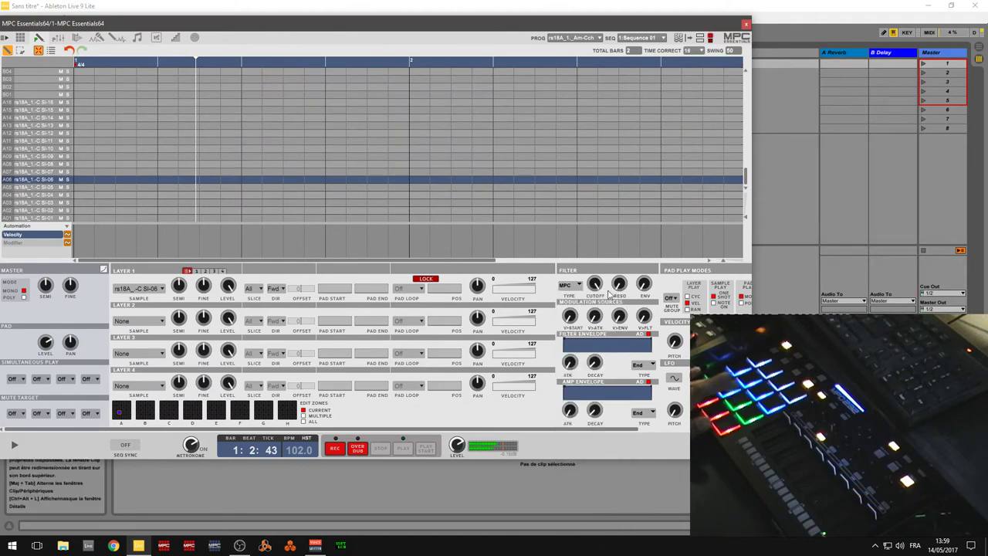
left_click_drag(596, 284, 595, 305)
Set pad A07's filter type to MPC3000 LPF and reduce its cutoff.
left_click(49, 172)
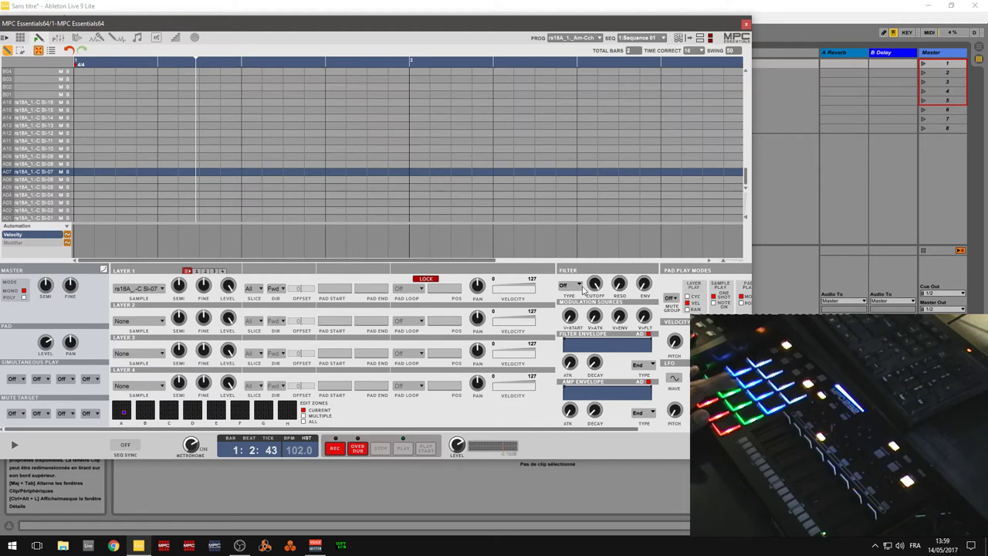
left_click(578, 287)
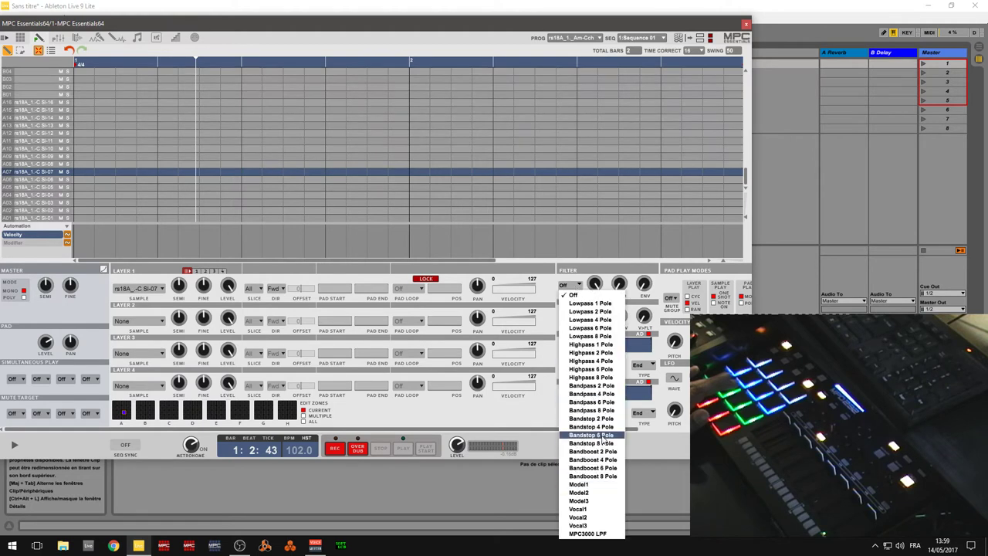
left_click(616, 535)
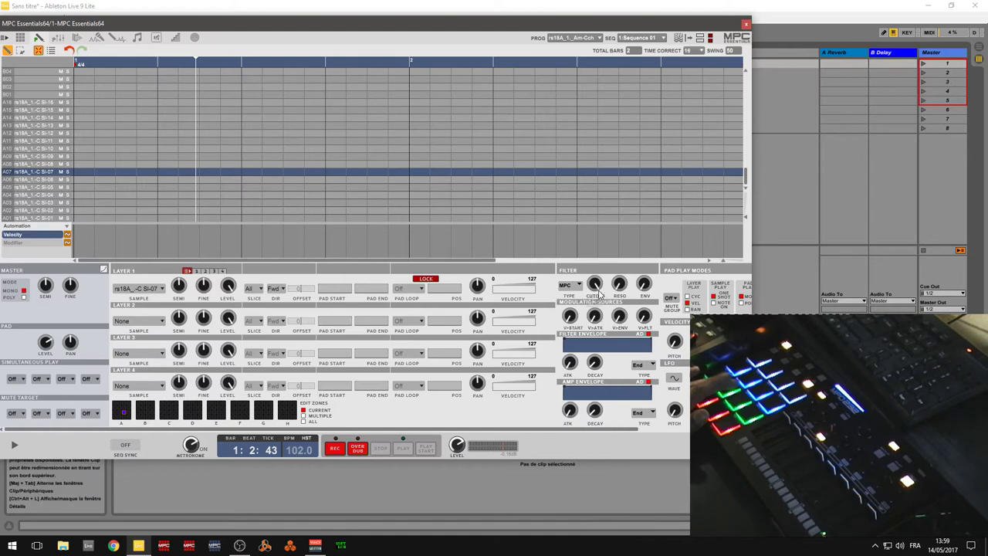
left_click_drag(597, 290, 597, 323)
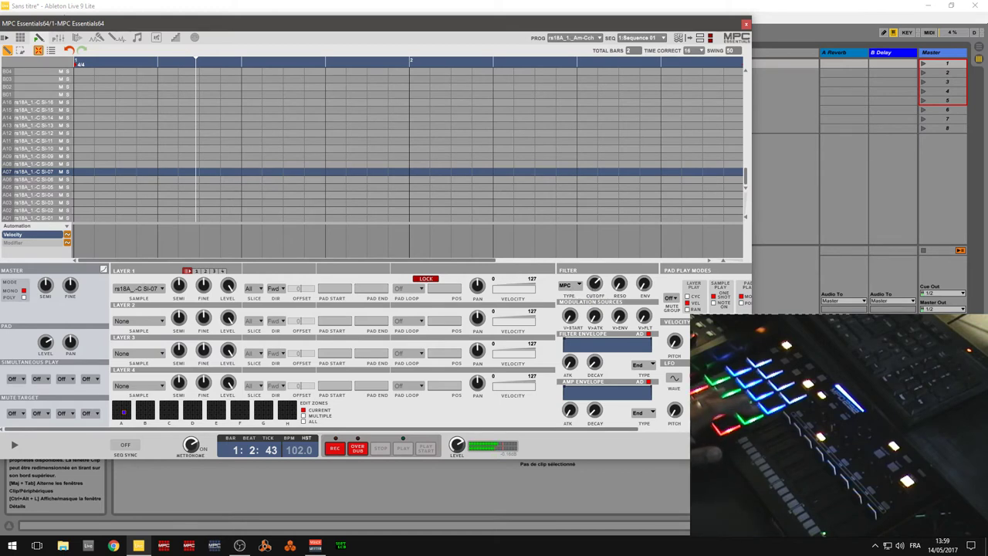
Set pad A08's filter type to MPC3000 LPF and lower its cutoff.
left_click(38, 165)
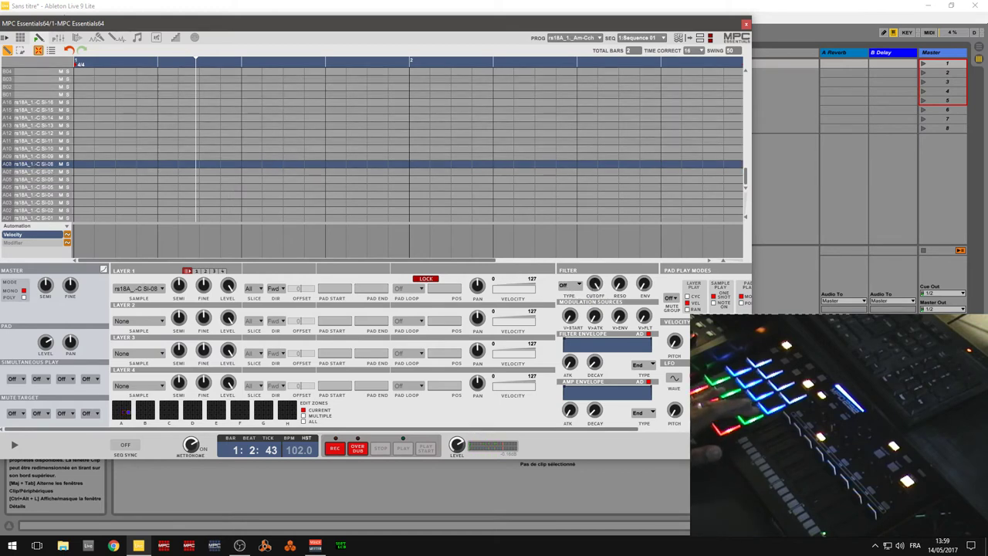
left_click(575, 287)
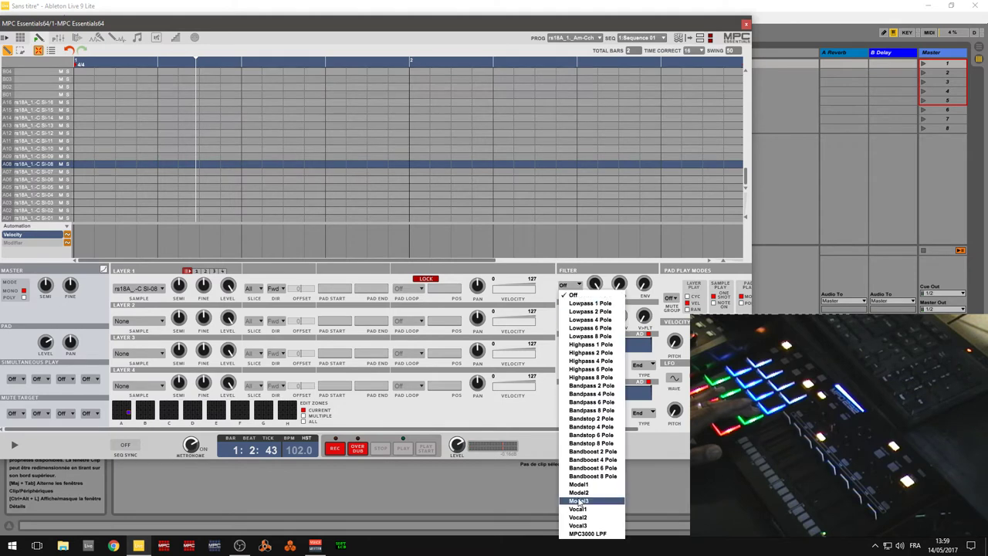
left_click(583, 539)
left_click_drag(596, 286, 596, 310)
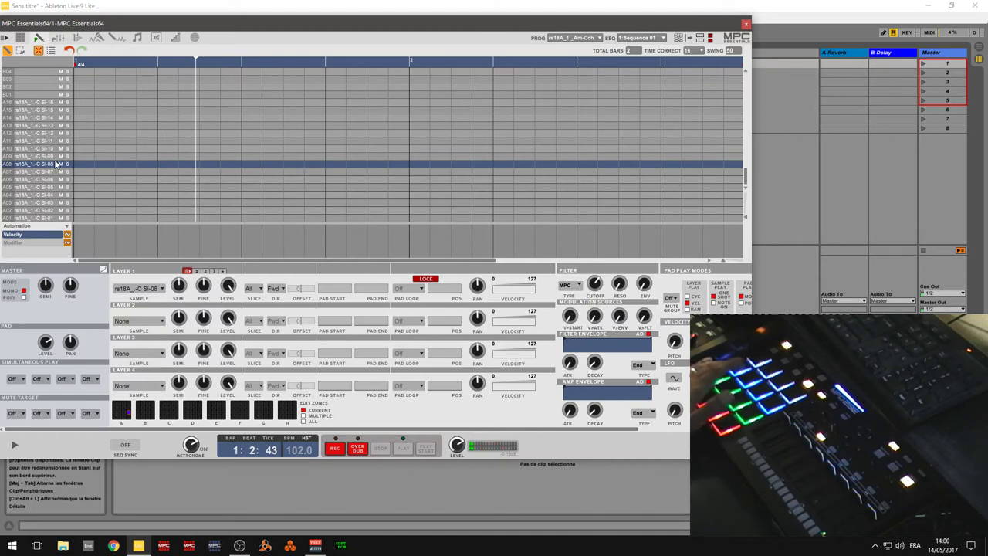
Set pad A09's filter type to MPC3000 LPF and lower its cutoff.
left_click(581, 284)
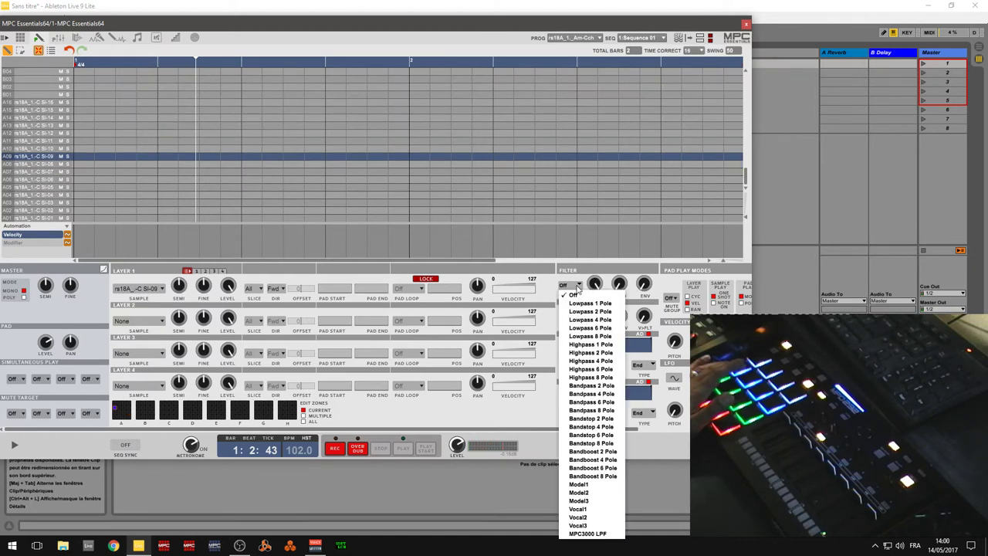
left_click(593, 535)
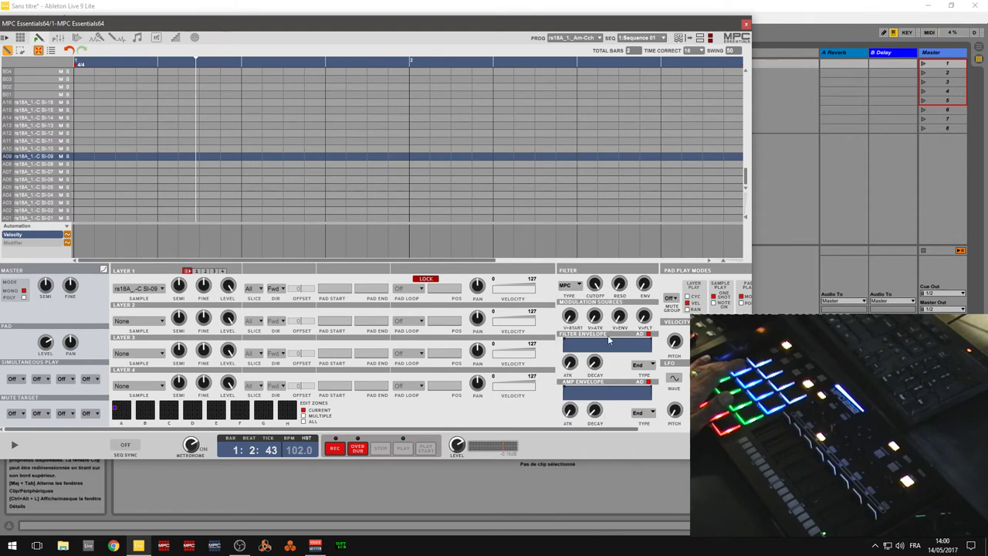
left_click_drag(595, 283, 595, 319)
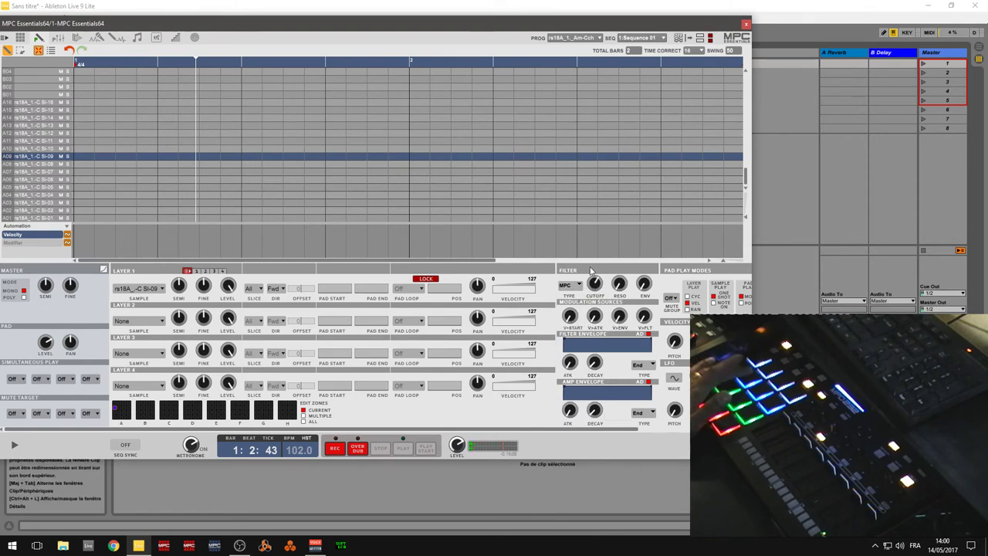
Set pad A11's filter type to MPC3000 LPF and lower its cutoff.
left_click(38, 149)
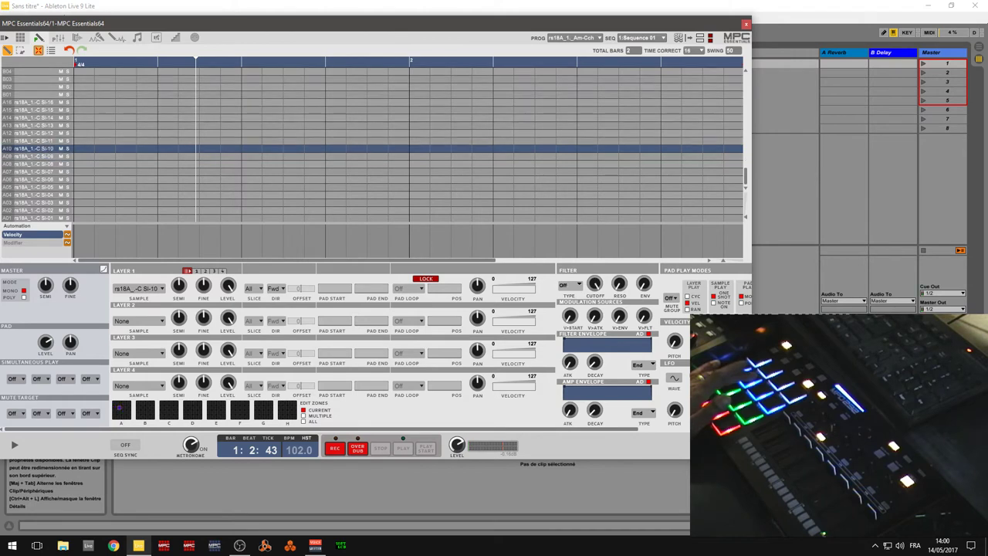
left_click(54, 156)
left_click(51, 141)
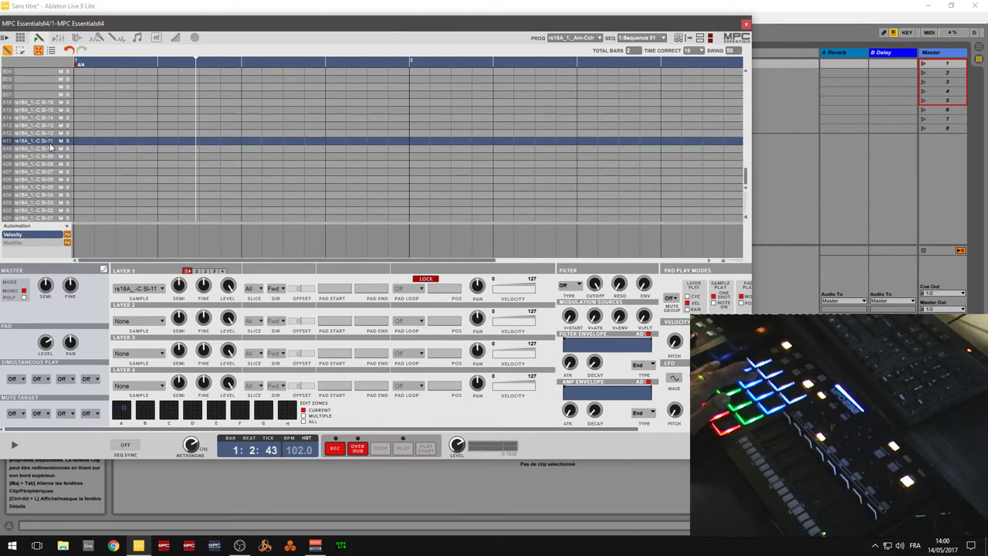
left_click(576, 286)
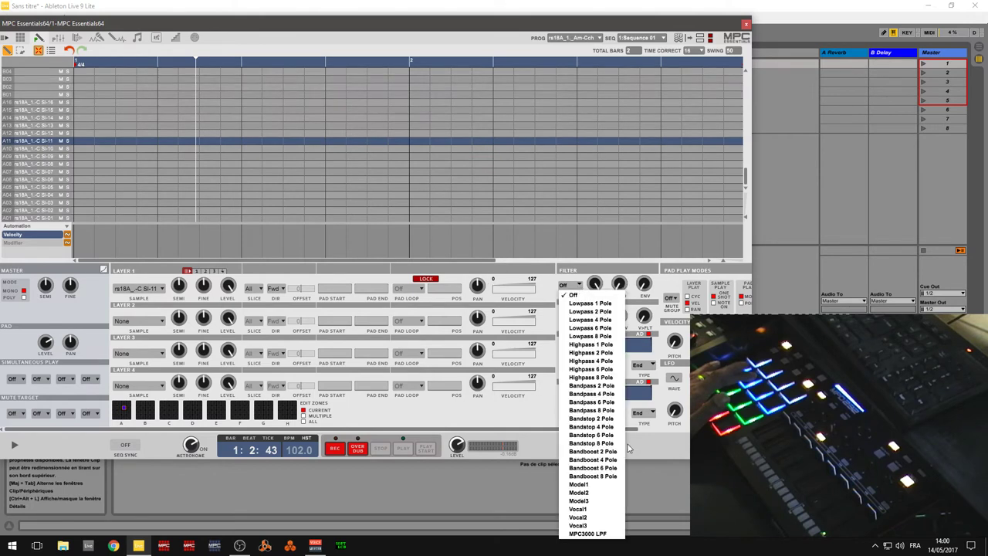
left_click(593, 533)
left_click_drag(590, 294, 590, 291)
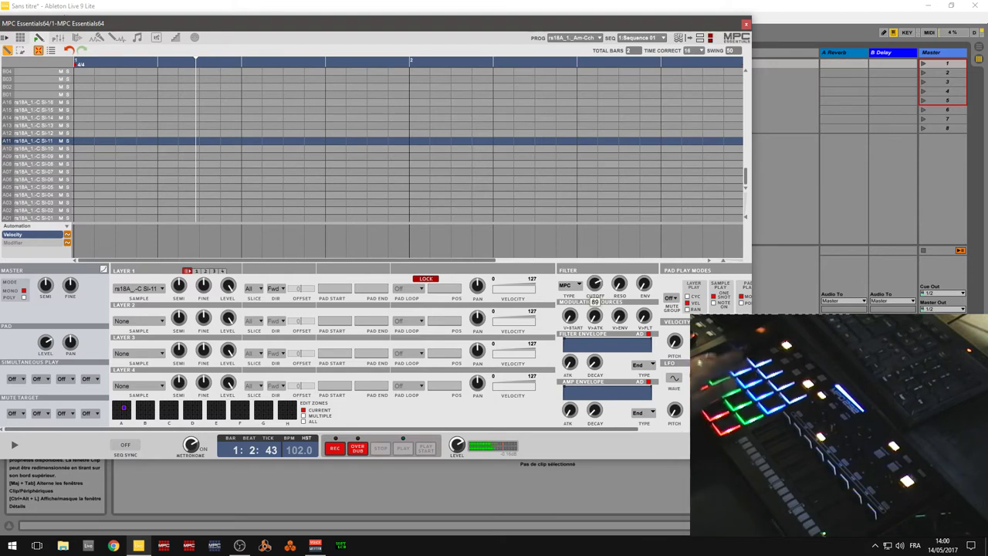
mouse_move(594, 285)
left_mouse_down()
mouse_move(594, 277)
mouse_move(594, 287)
left_mouse_up()
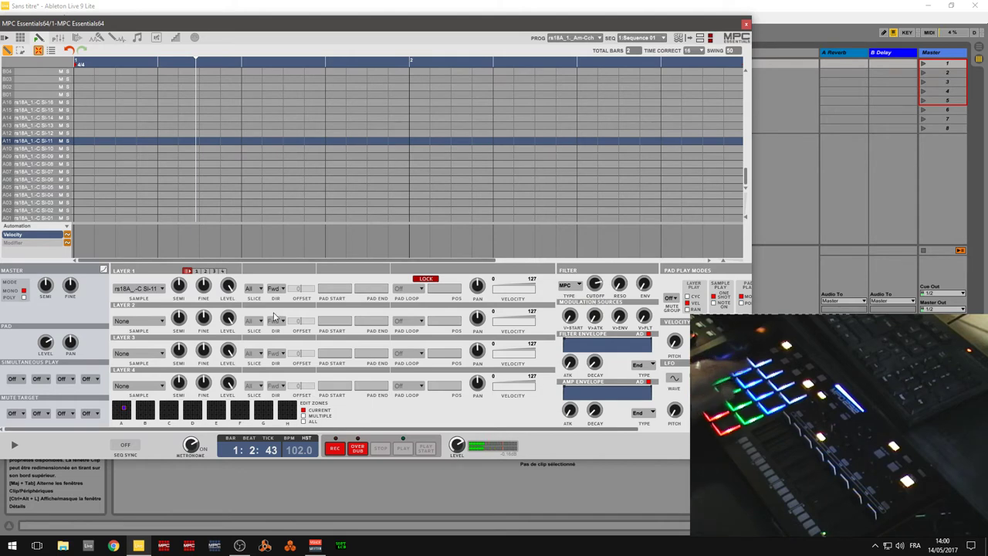
Set pad A10's filter type to MPC3000 LPF with a reduced cutoff, and lower pad A11's cutoff further.
left_click(33, 149)
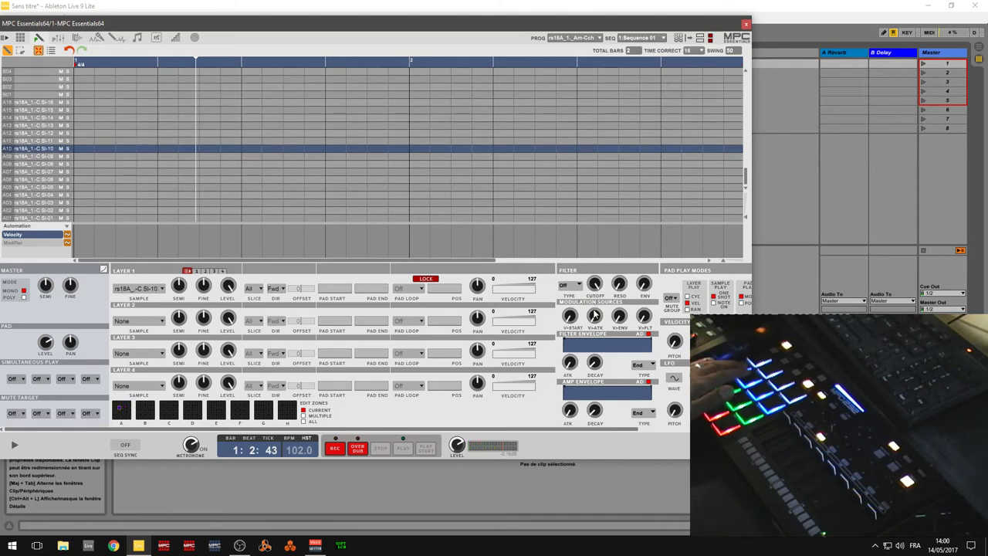
left_click(568, 286)
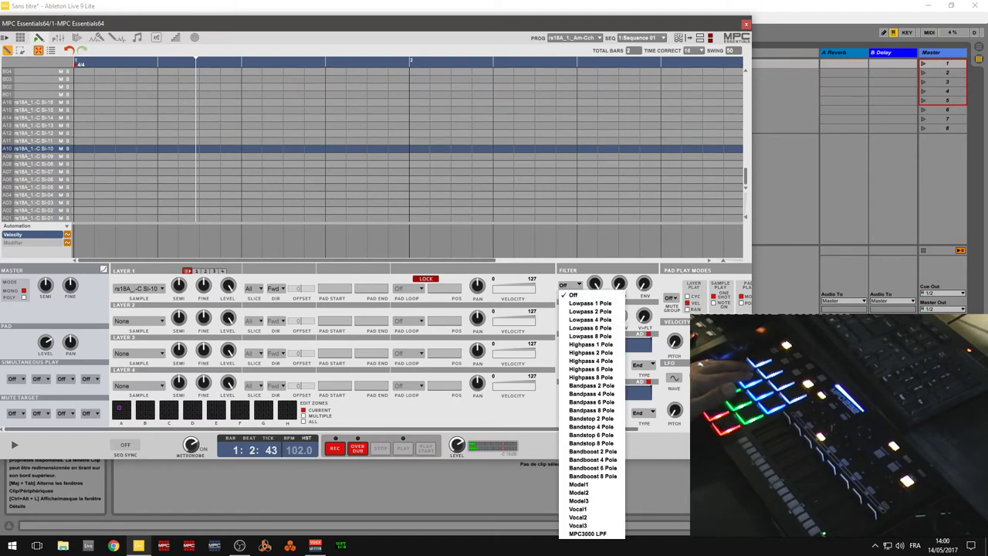
left_click(588, 534)
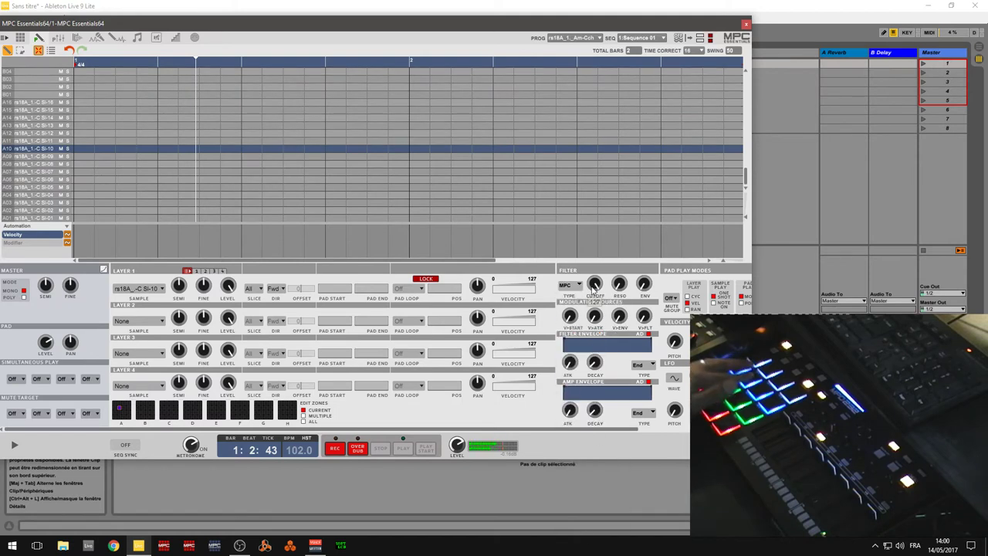
left_click_drag(594, 287, 594, 332)
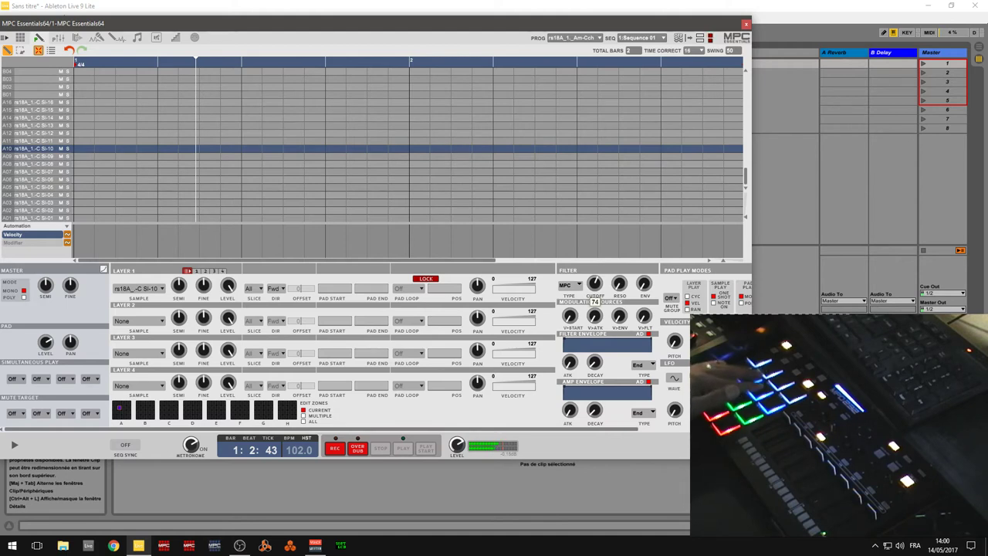
left_click(593, 283)
left_click_drag(595, 283, 595, 280)
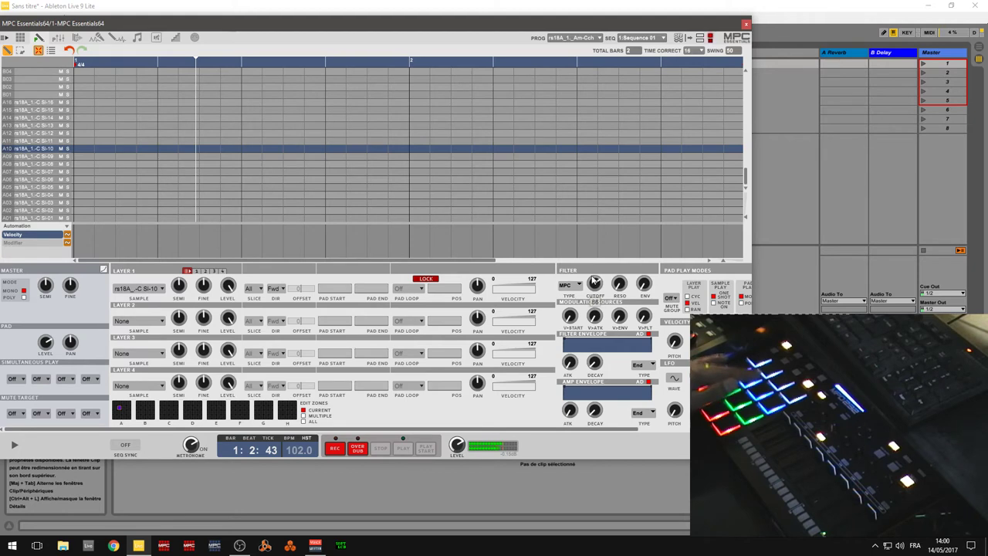
left_click(24, 141)
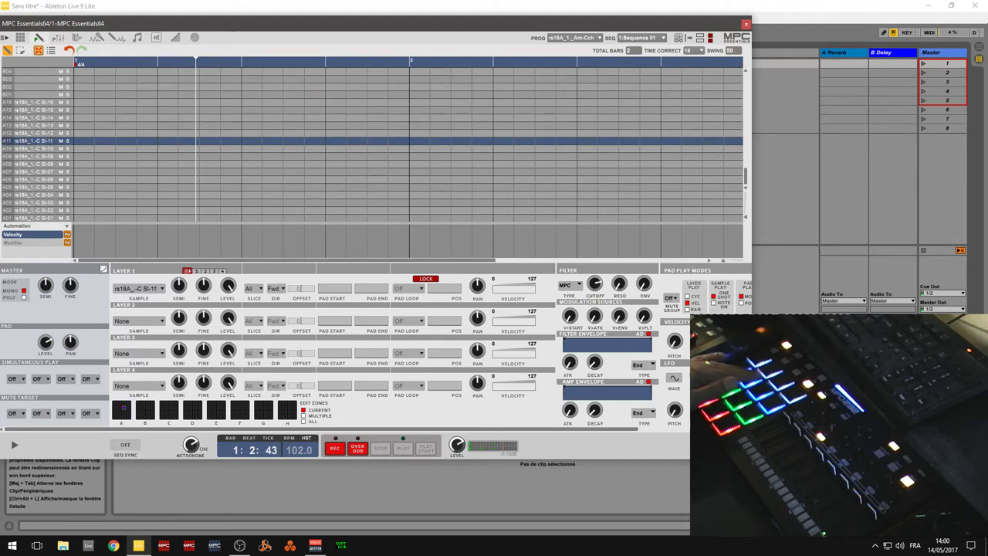
left_click_drag(595, 283, 595, 287)
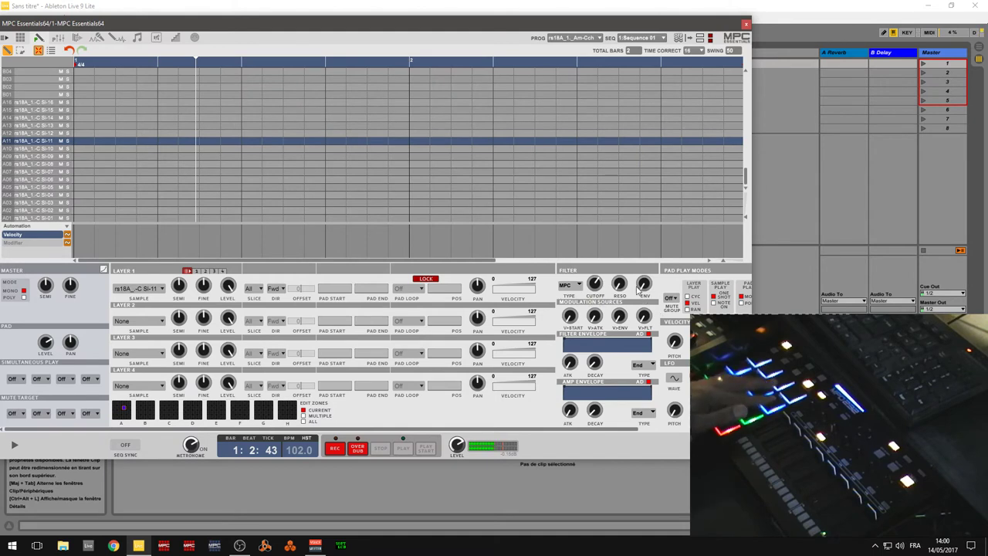
Set pad A12's filter type to MPC3000 LPF with a cutoff of 69.
left_click(48, 135)
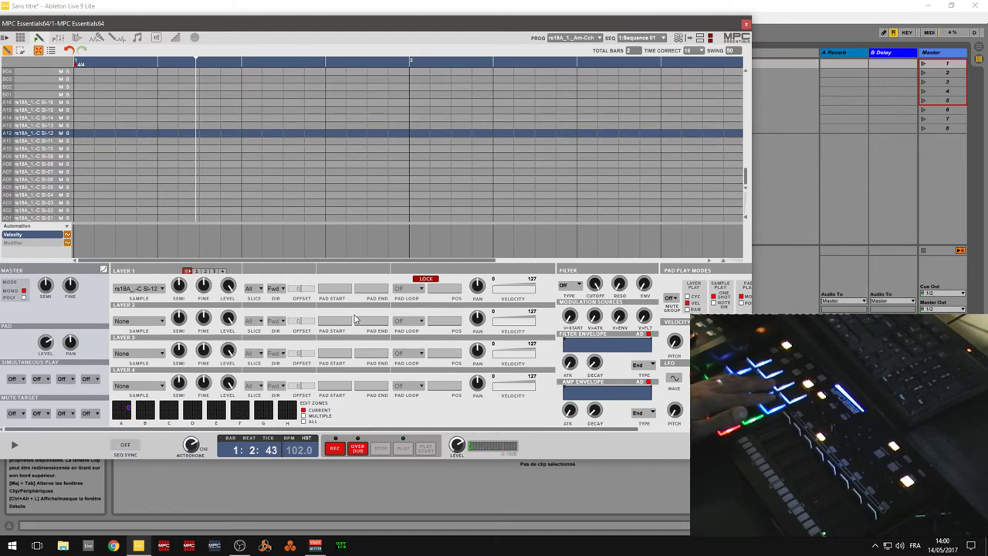
left_click(570, 287)
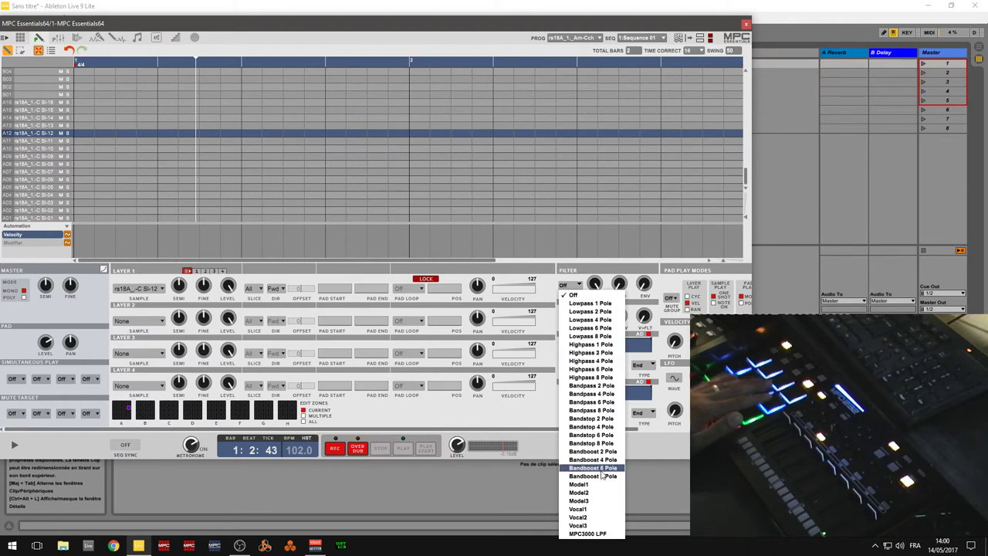
left_click(588, 534)
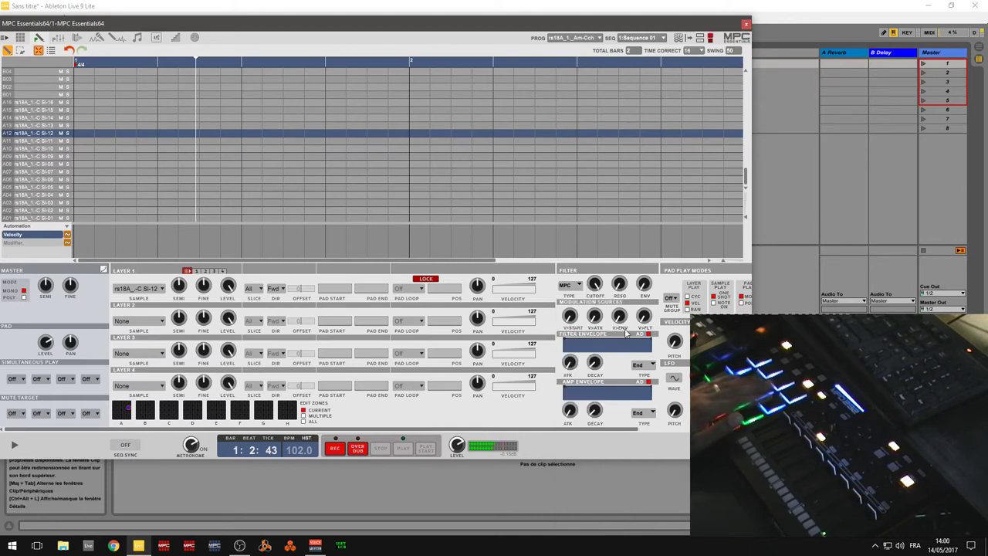
left_click_drag(589, 283, 590, 321)
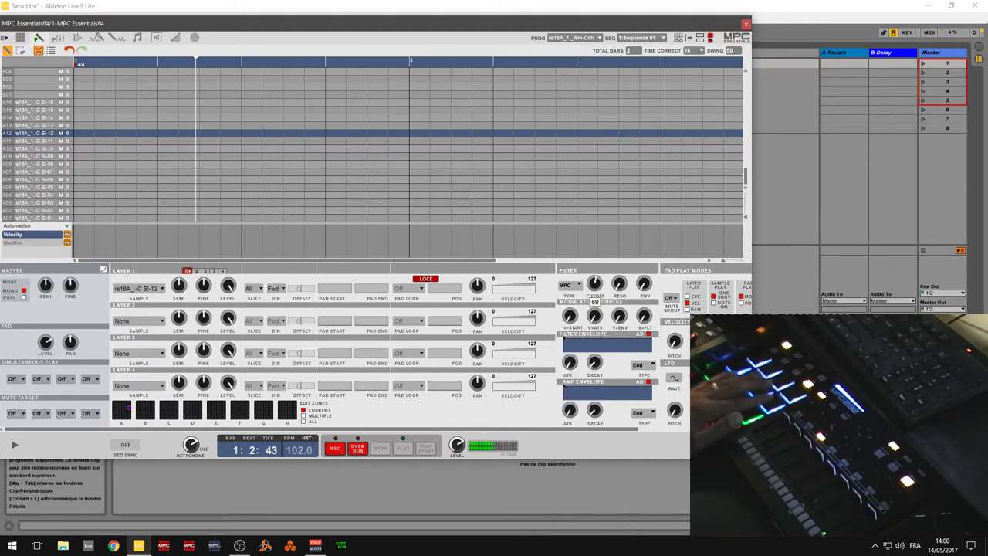
Set pad A13's filter type to MPC3000 LPF and lower its cutoff.
left_click(49, 128)
left_click(564, 284)
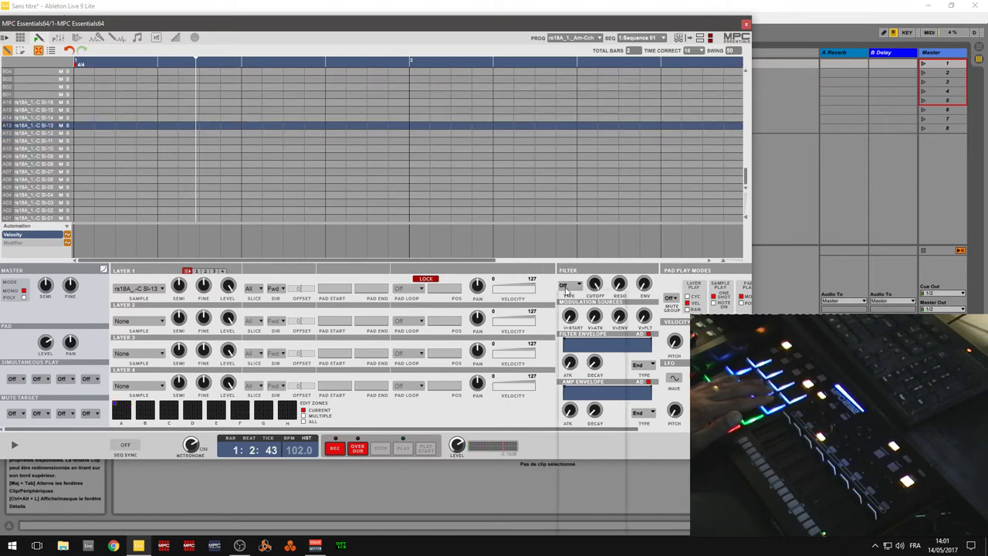
left_click(607, 534)
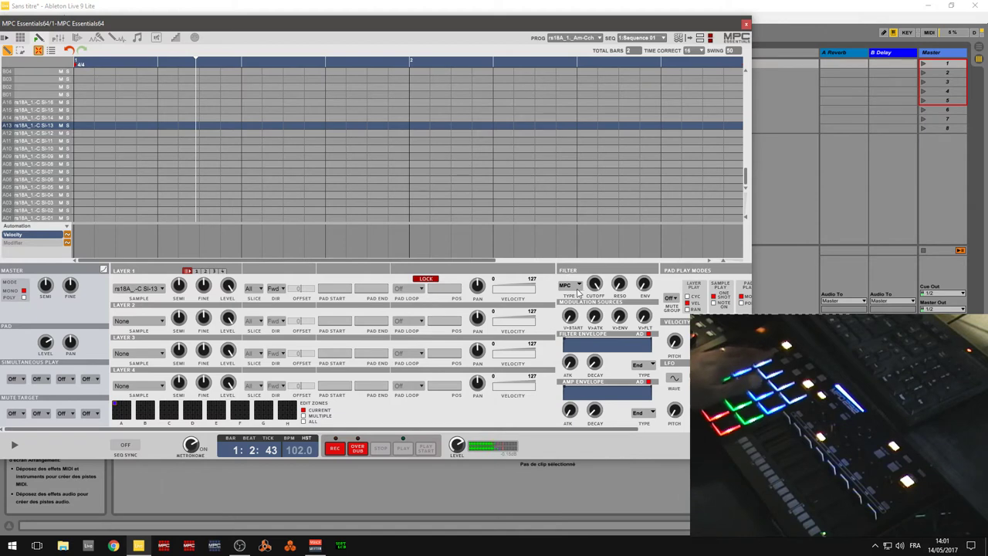
left_click_drag(595, 285, 595, 311)
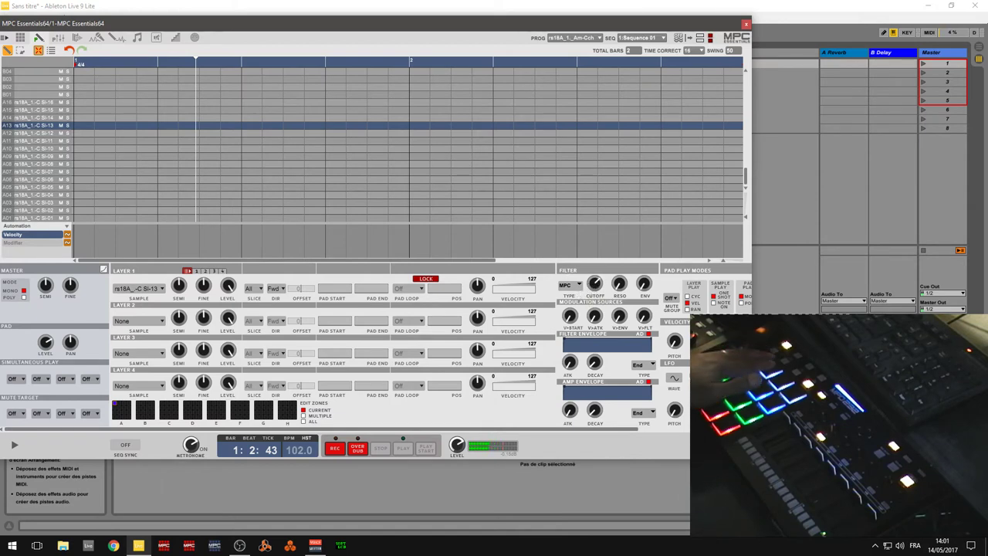
Set pad A14's filter type to MPC3000 LPF and lower its cutoff.
left_click(49, 118)
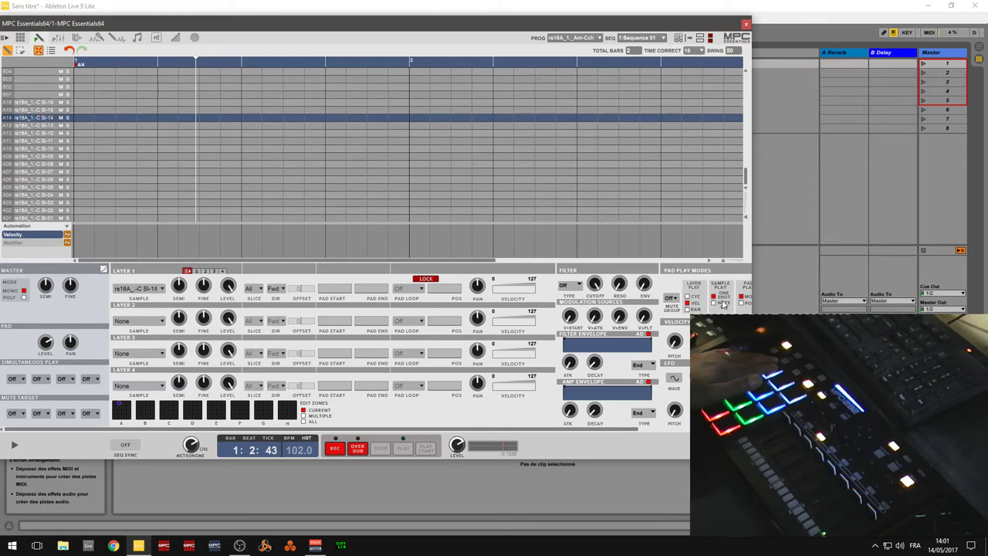
left_click(582, 286)
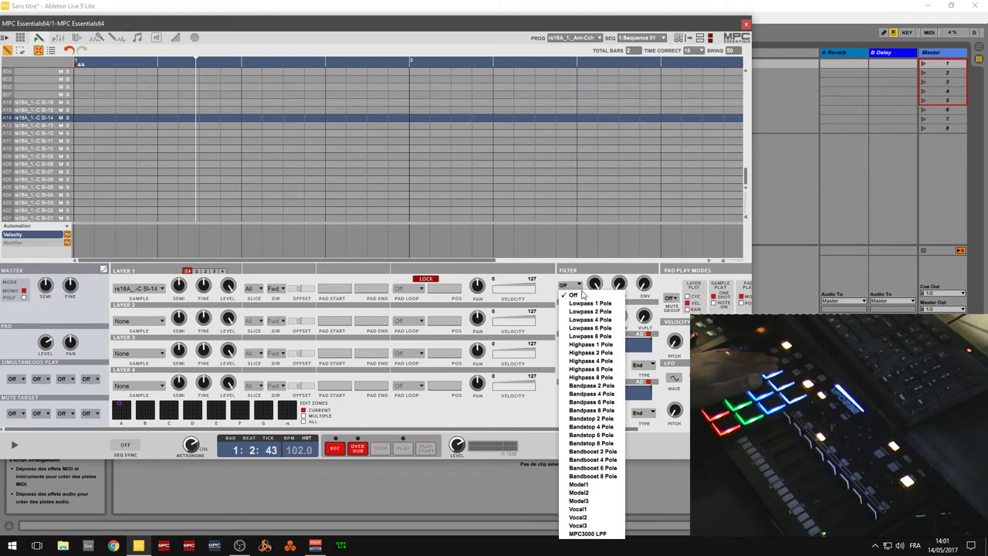
left_click(593, 533)
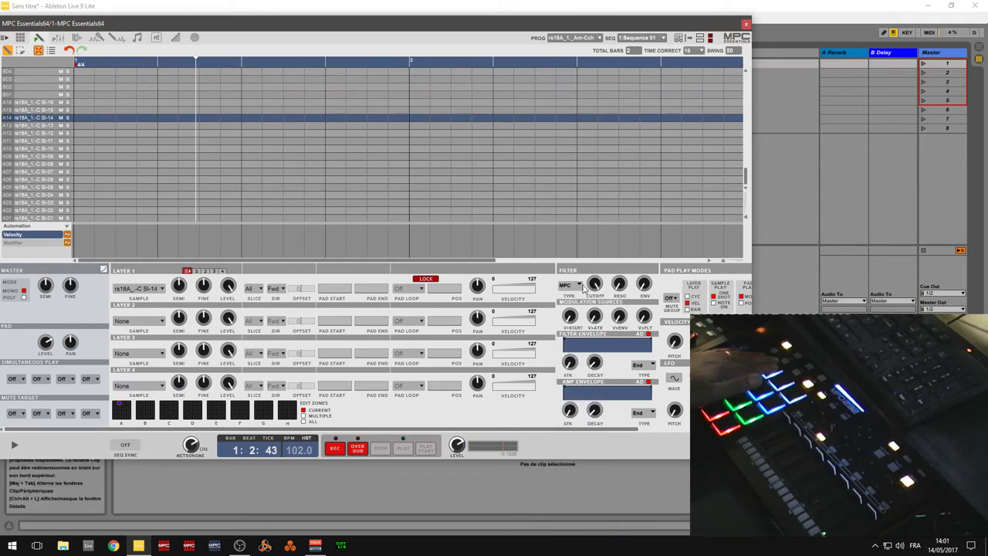
left_click_drag(595, 284, 595, 266)
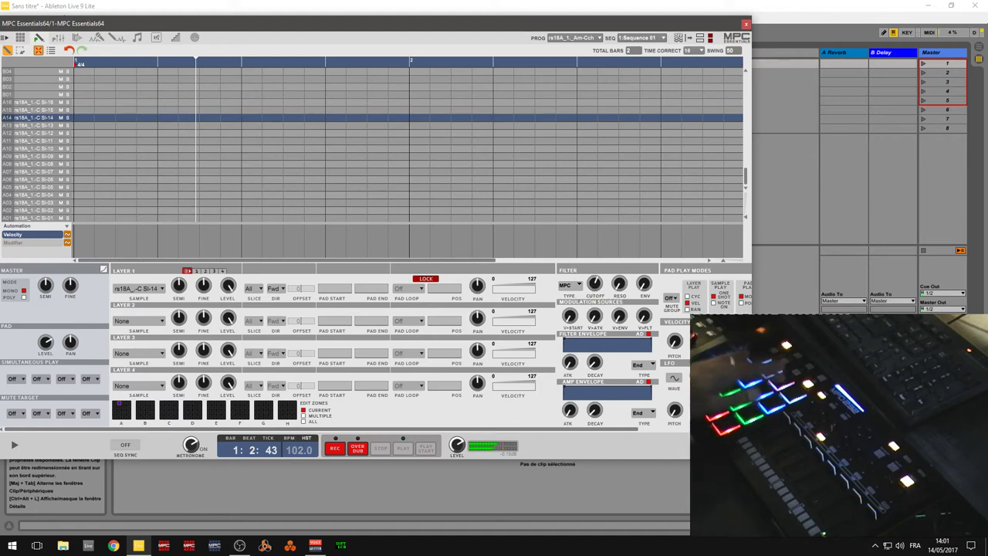
Set pad A15's filter type to MPC3000 LPF and lower its cutoff.
left_click(44, 110)
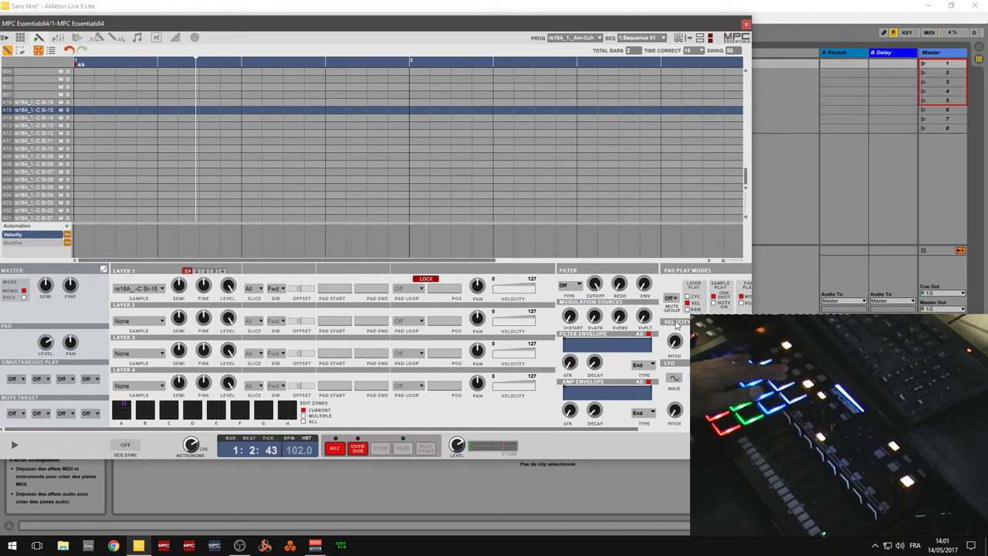
left_click(578, 287)
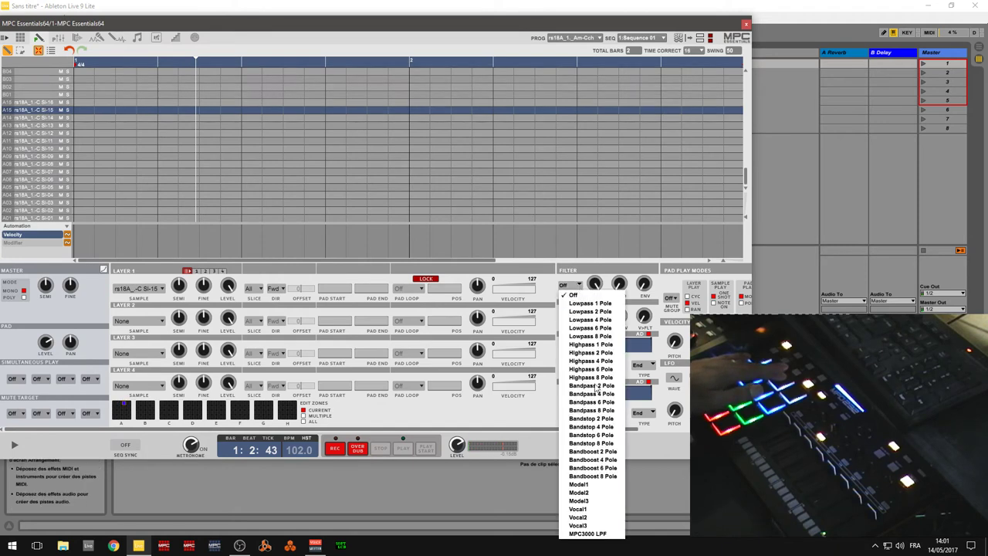
left_click(598, 536)
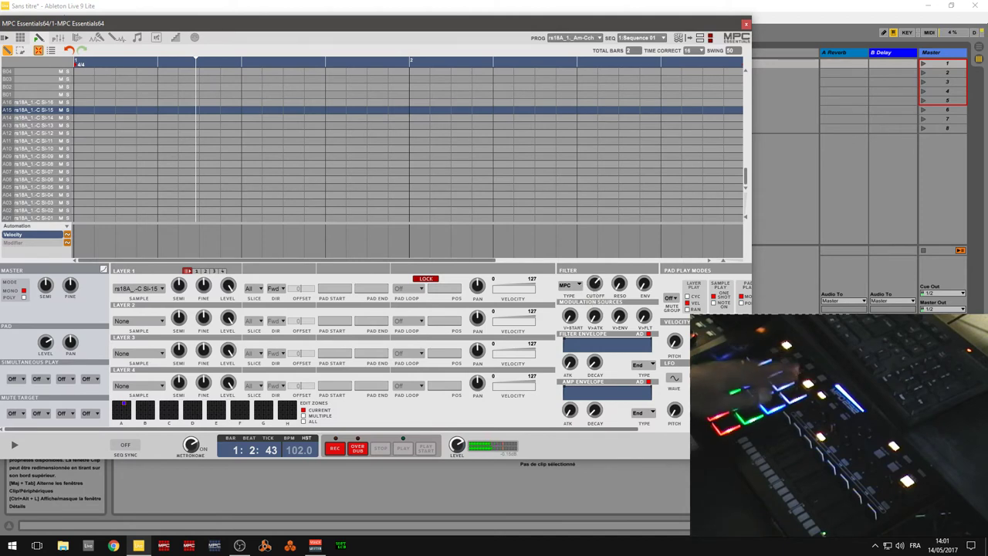
Set pad A16's filter type to MPC3000 LPF and lower its cutoff.
left_click(33, 103)
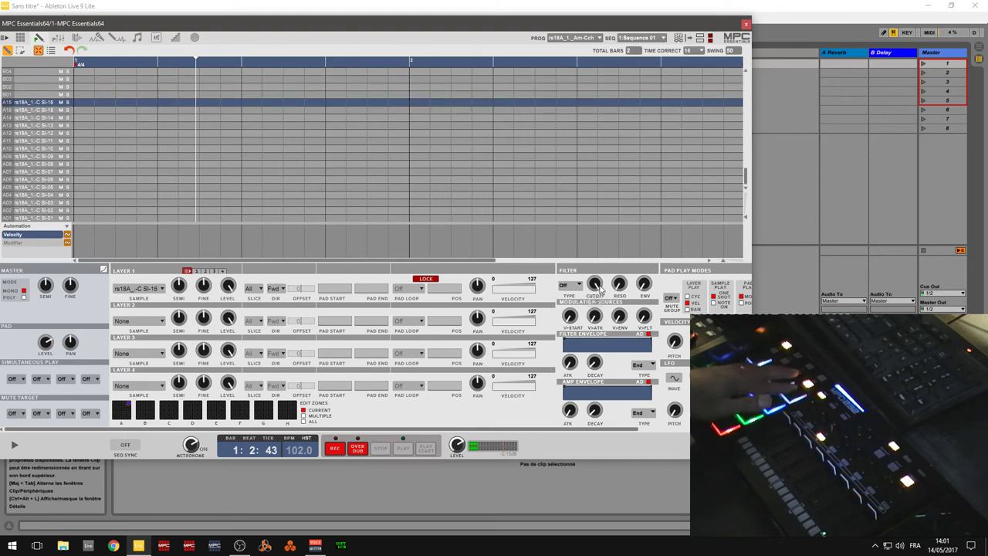
left_click(569, 285)
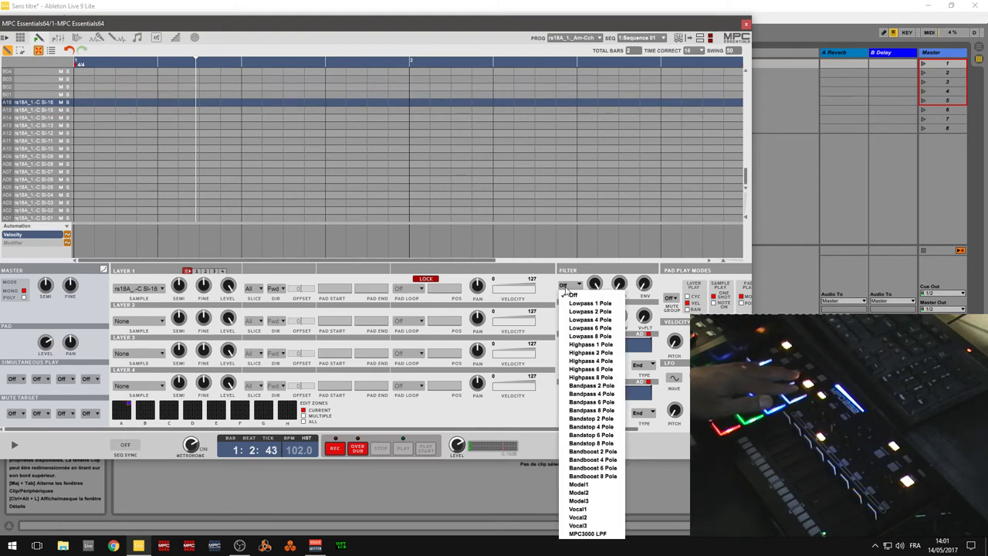
left_click(603, 541)
left_click_drag(593, 284, 595, 275)
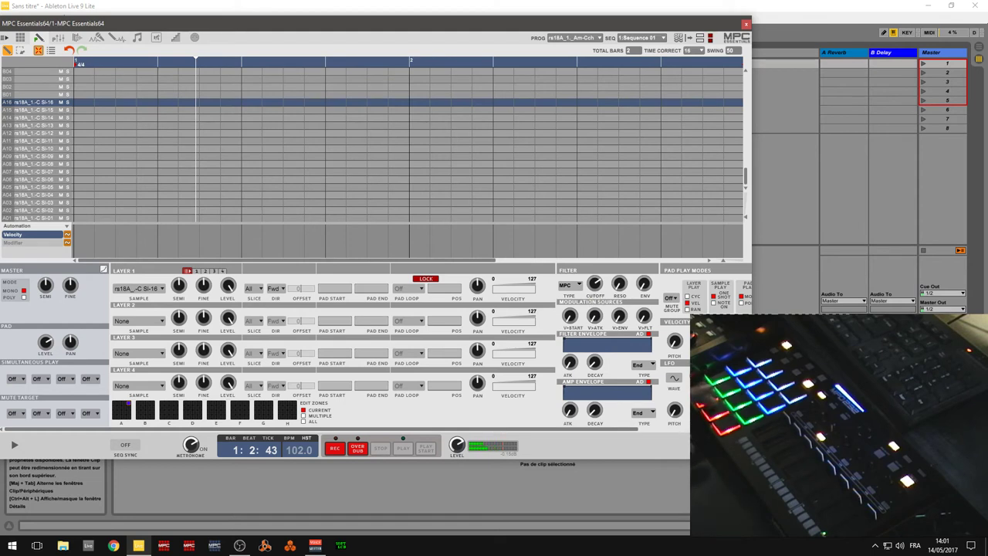
Set the playback direction of pad A03's layer 1 sample to reverse.
left_click(31, 203)
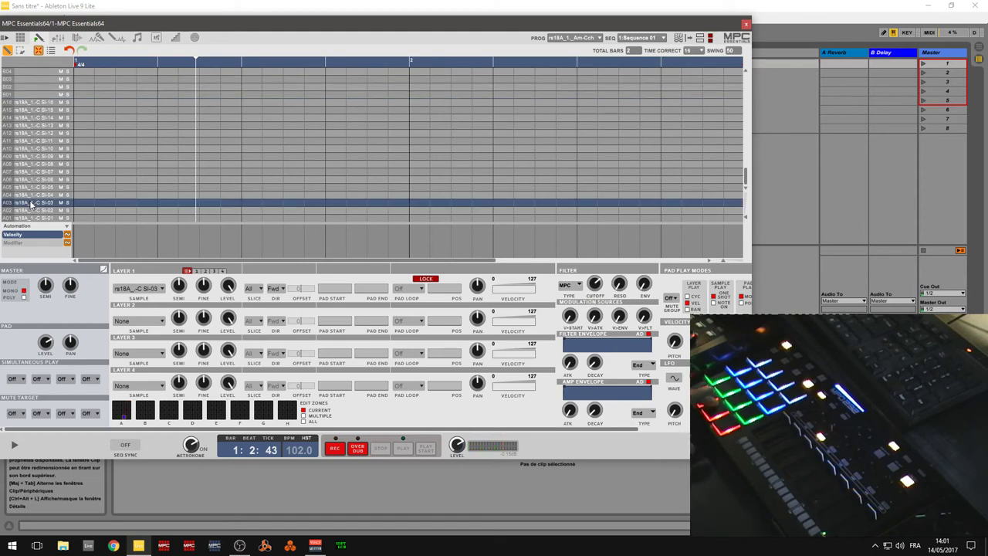
left_click(280, 289)
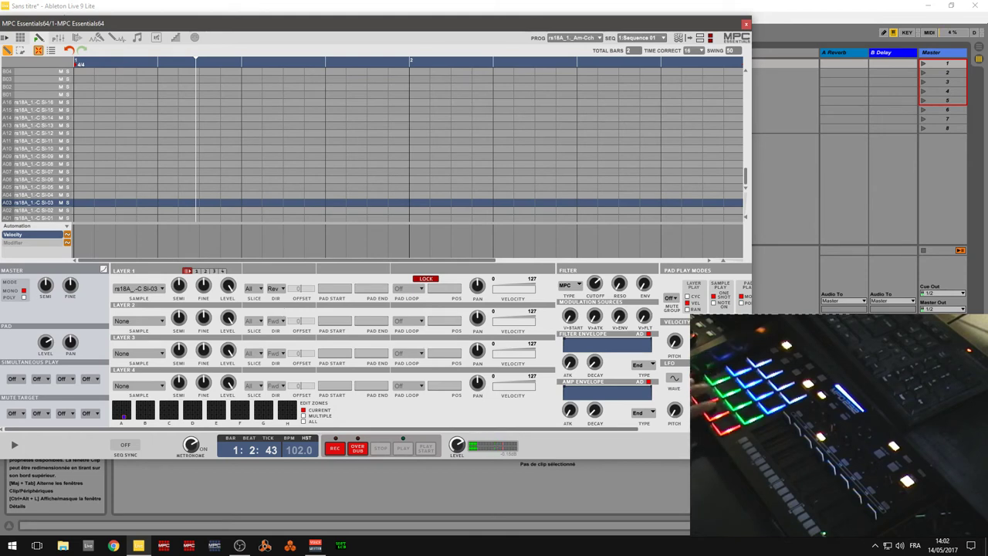
Show the pad mixer and load the internal Frequency Shifter effect into the first insert slot of the separate output strip.
left_click_drag(708, 23, 870, 38)
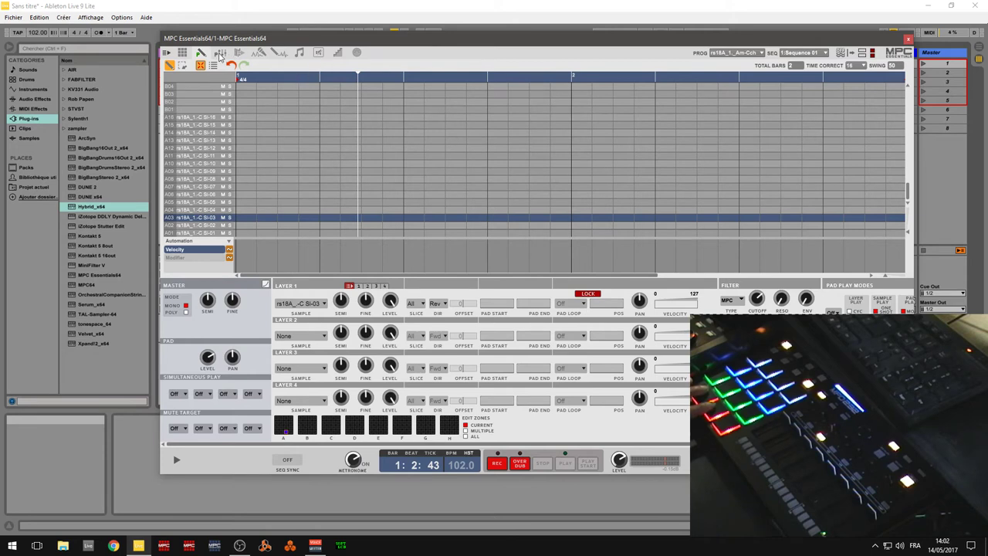
left_click(220, 53)
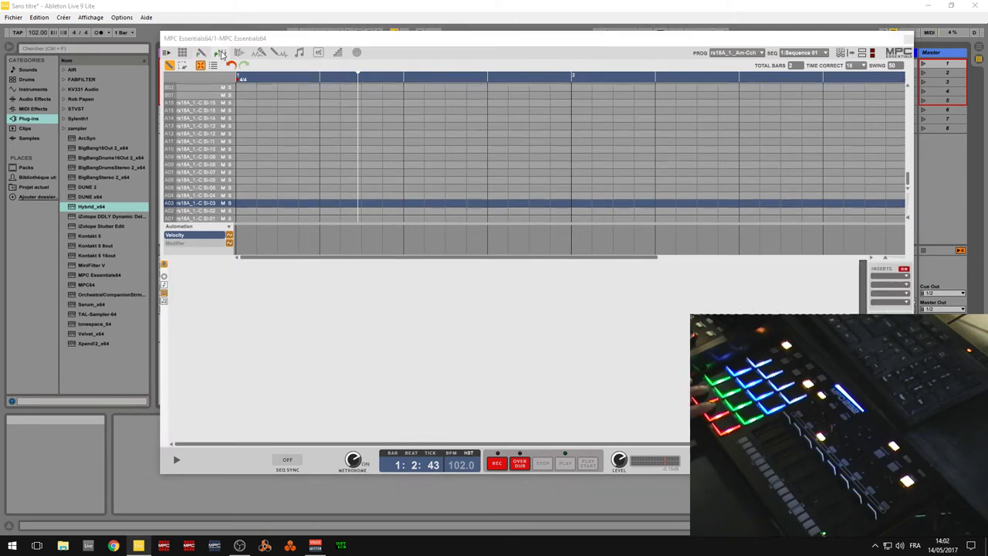
left_click(163, 304)
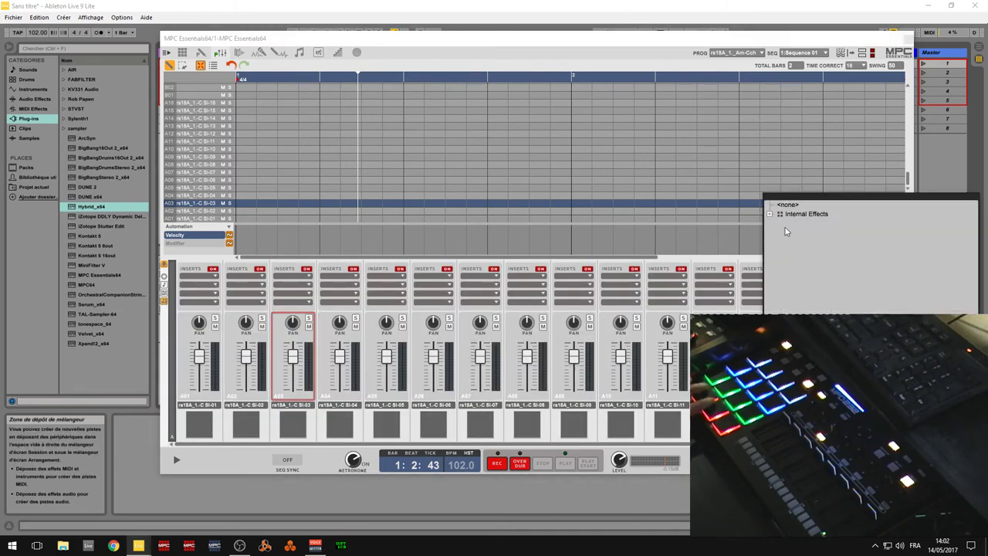
left_click(769, 214)
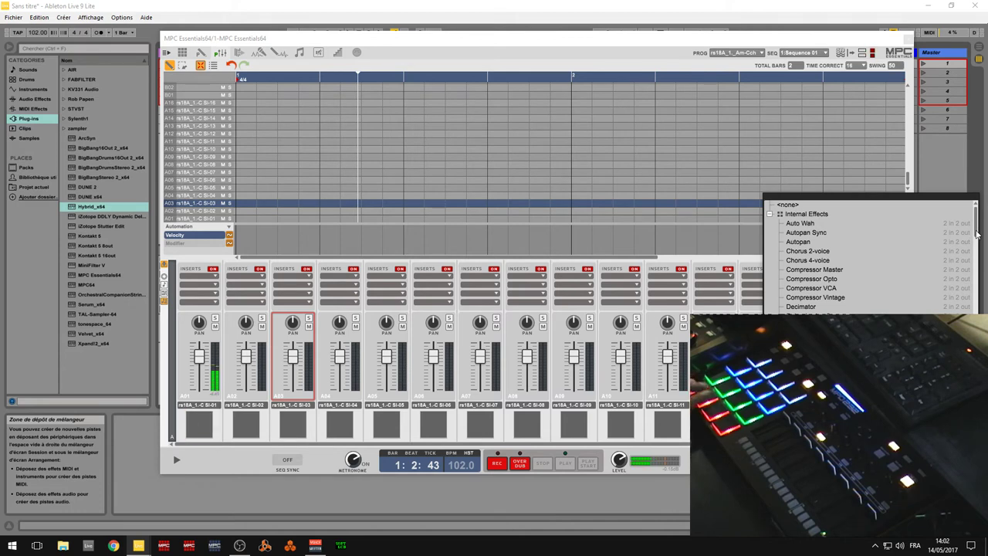
left_click_drag(976, 233, 977, 280)
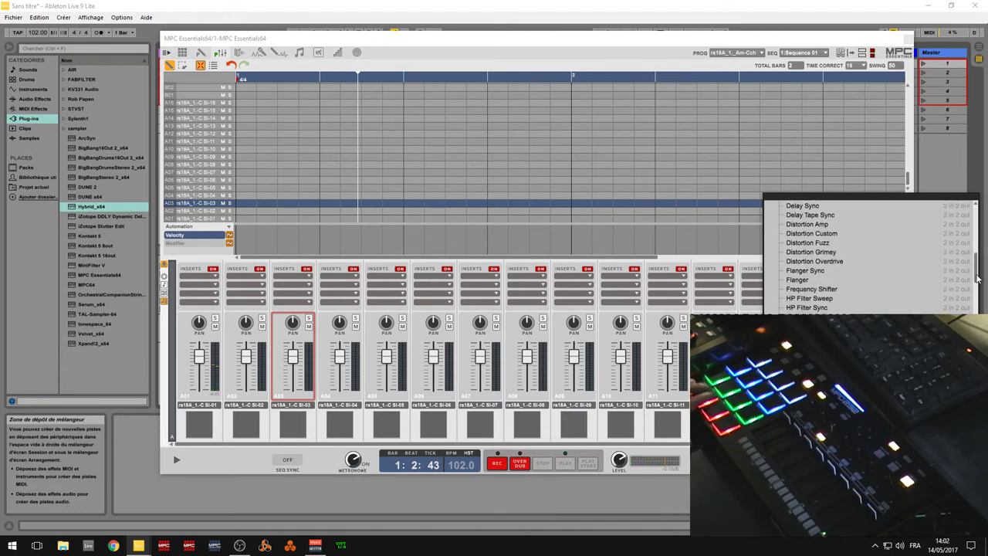
left_click(811, 289)
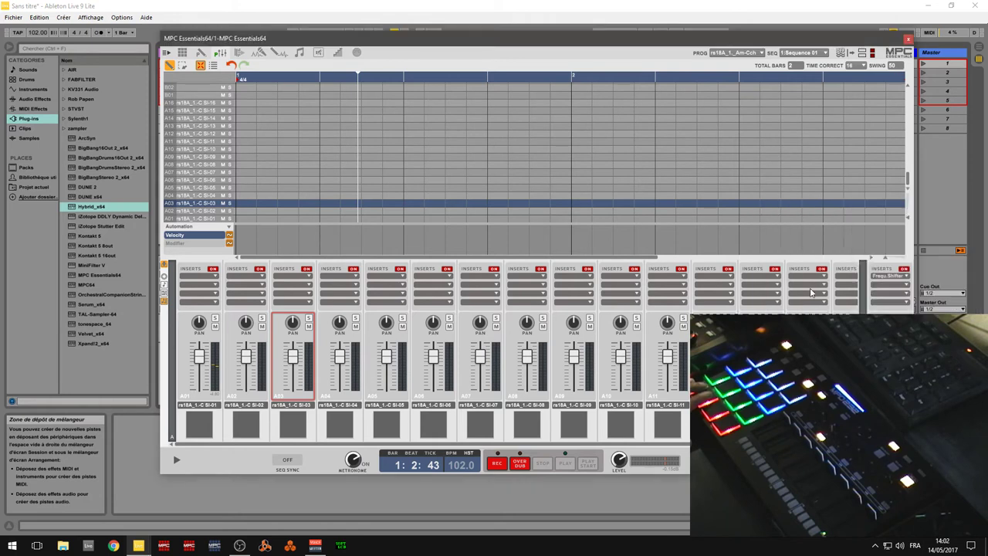
Set the Frequency Shifter to Dry/Wet 46, Async 730, A Pan 51 and B Pan 56, and close the effect and plug-in windows.
double_click(882, 278)
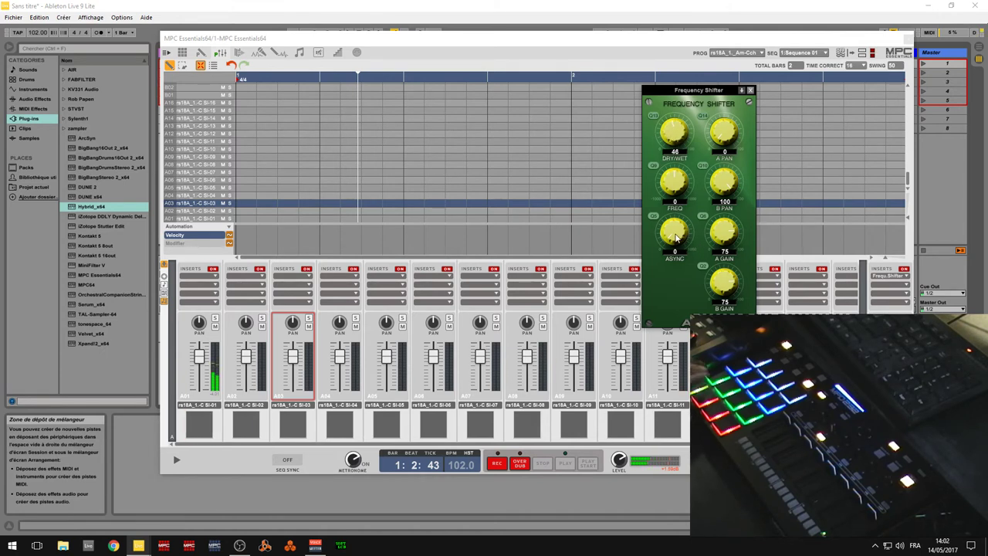
left_click_drag(675, 237, 675, 230)
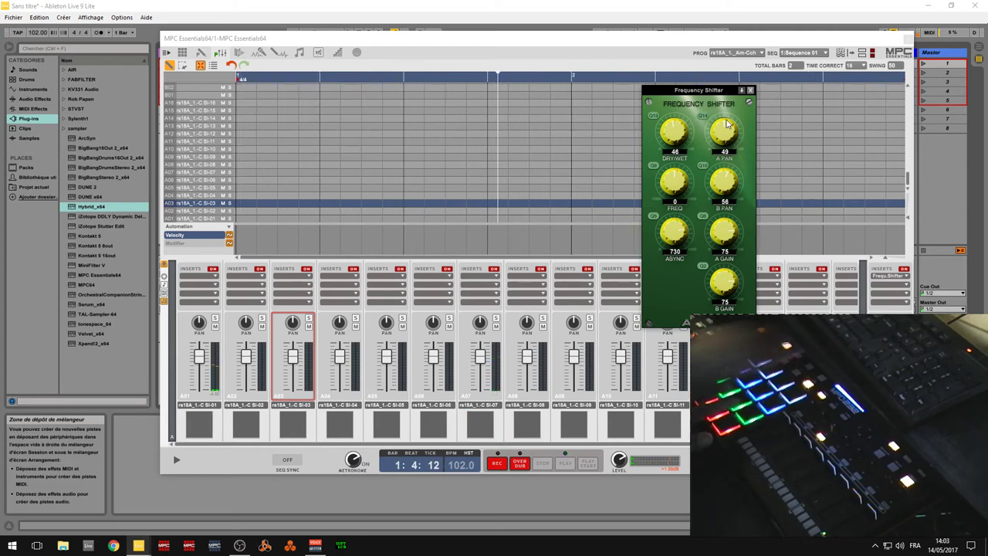
left_click_drag(731, 123, 732, 120)
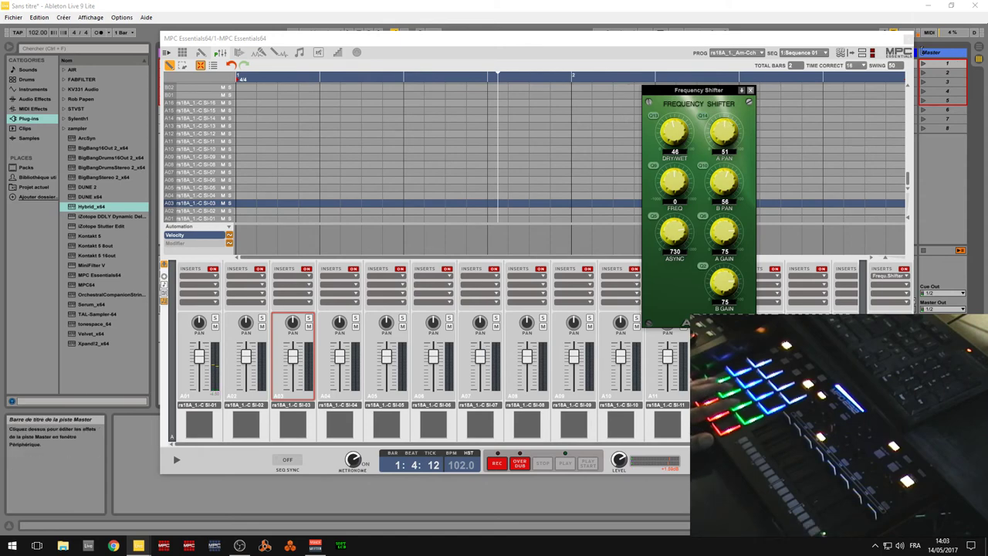
left_click(750, 90)
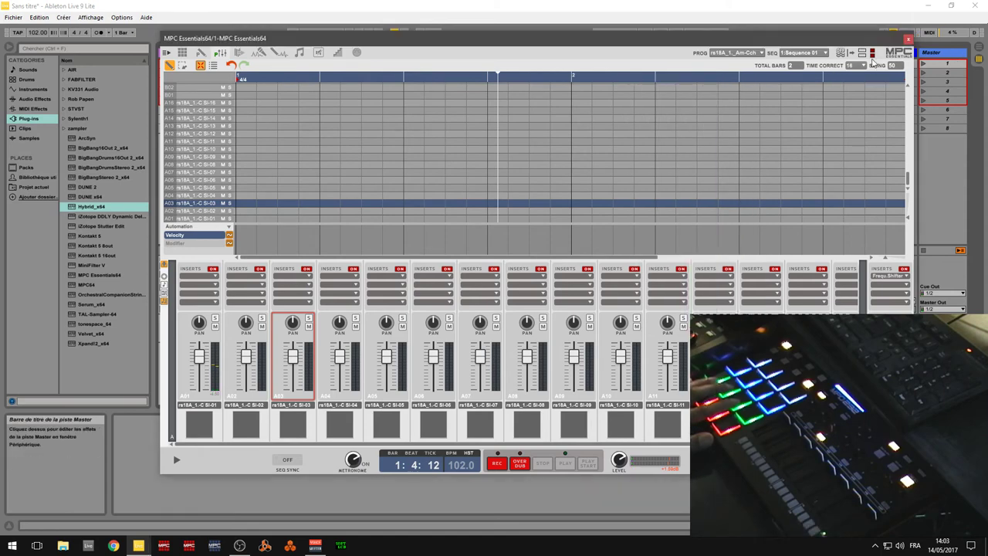
left_click(908, 39)
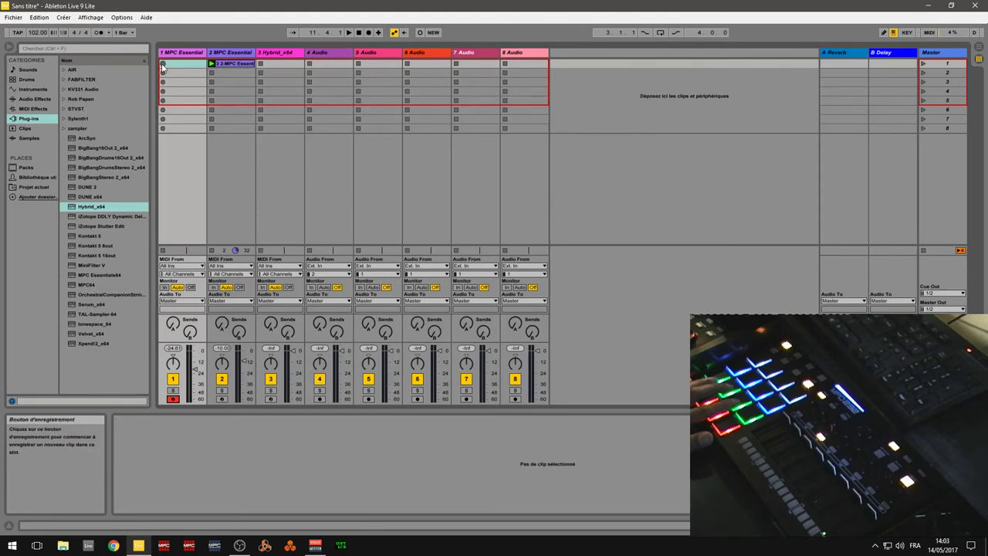
left_click(163, 65)
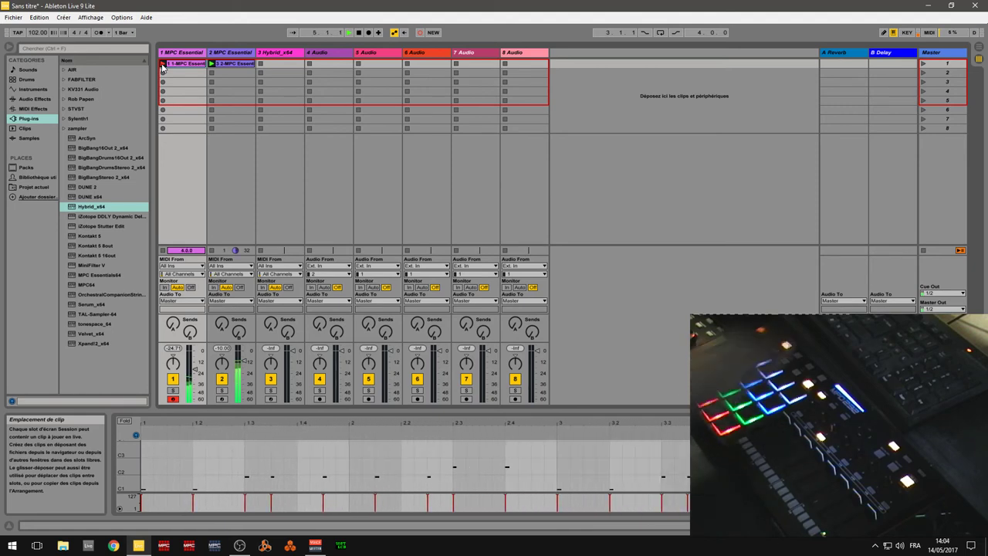
key("space")
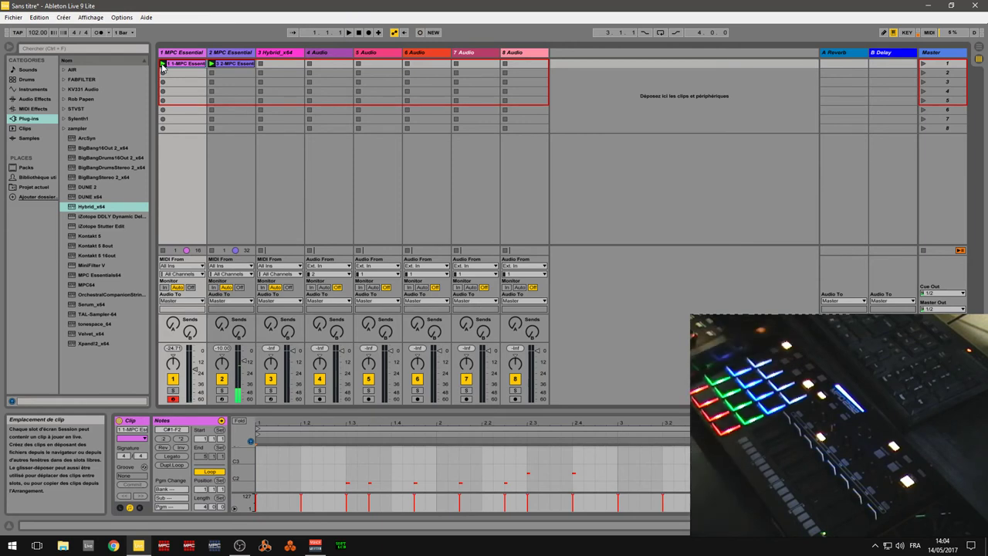
left_click(163, 64)
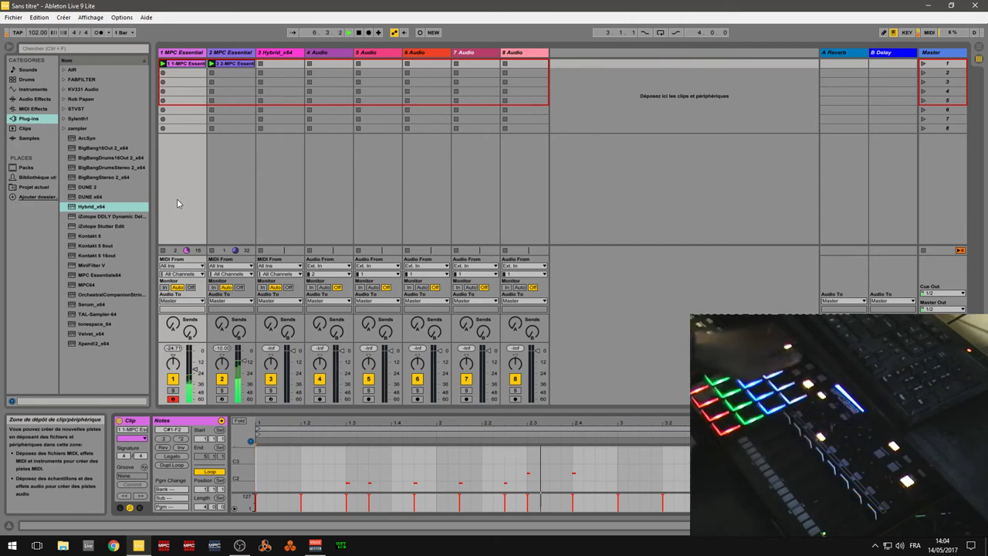
right_click(184, 64)
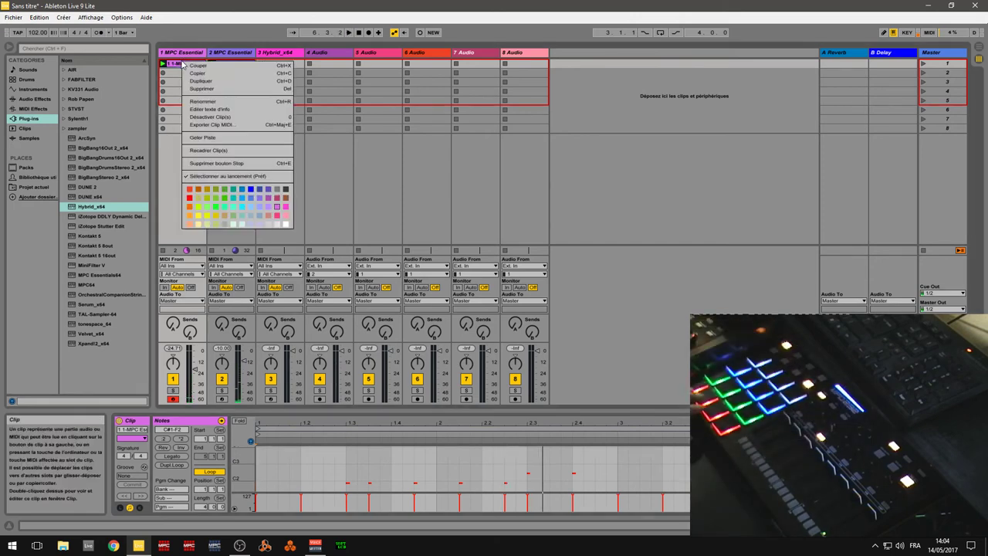
left_click(189, 66)
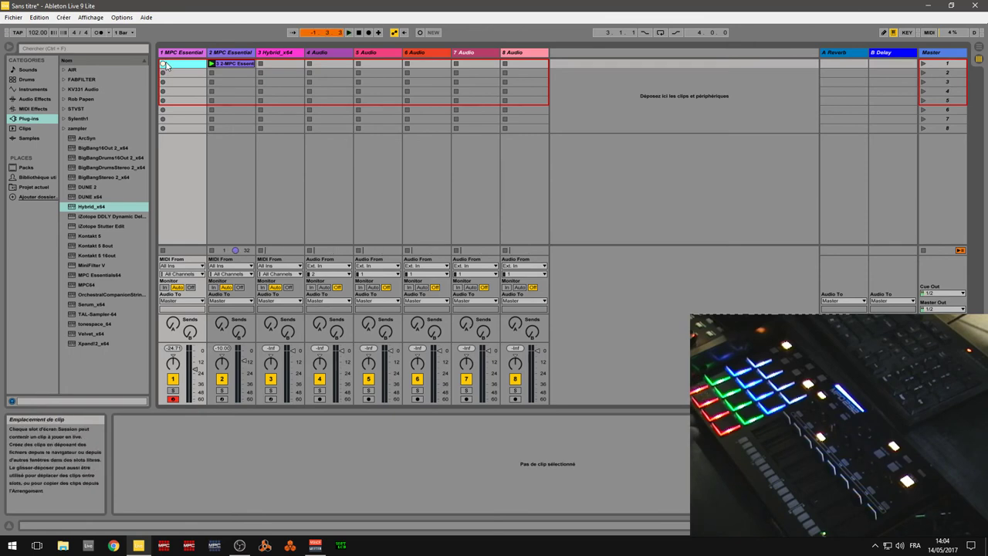
Record an eight-bar MIDI clip in the first slot of track 1 MPC Essential and quantize all its notes.
left_click(164, 64)
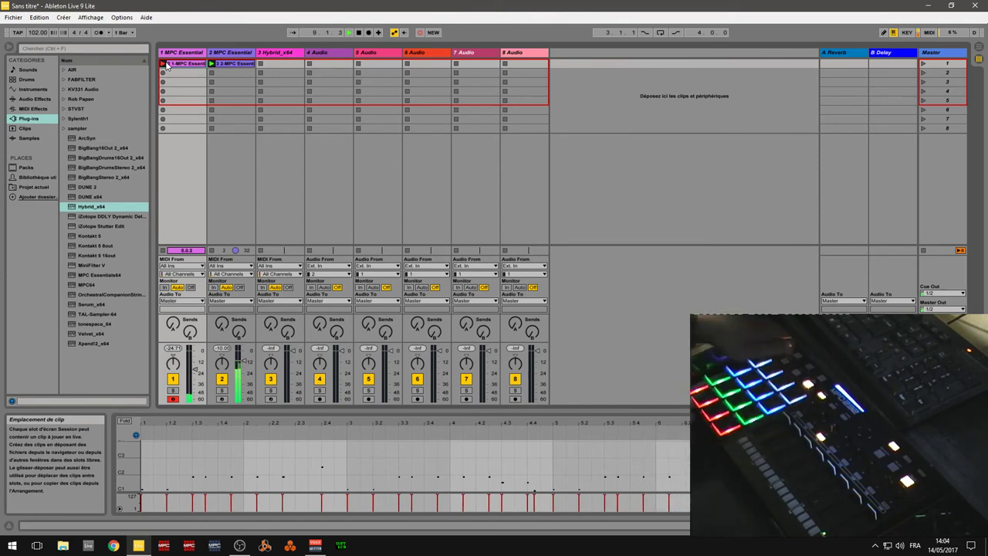
left_click(167, 65)
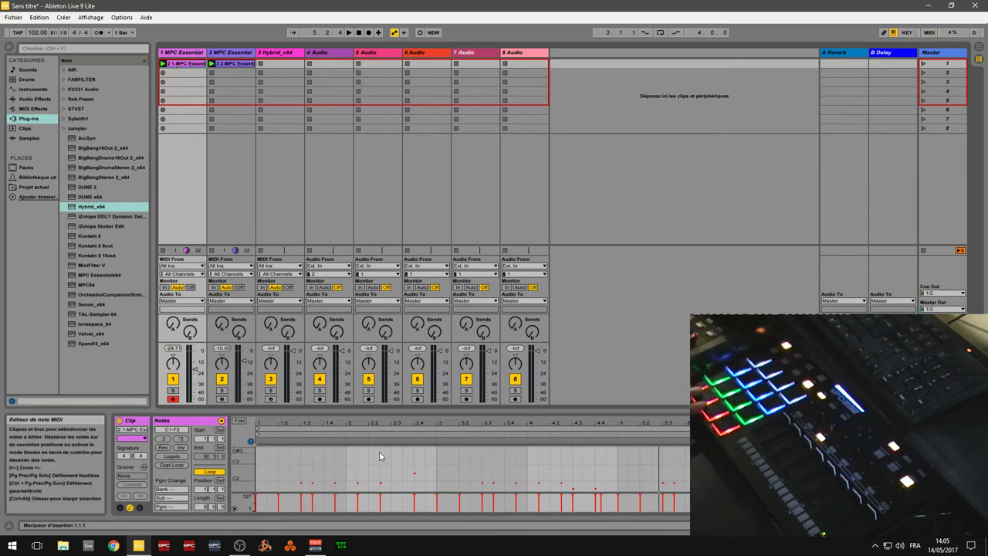
left_click(374, 474)
key("ctrl+a")
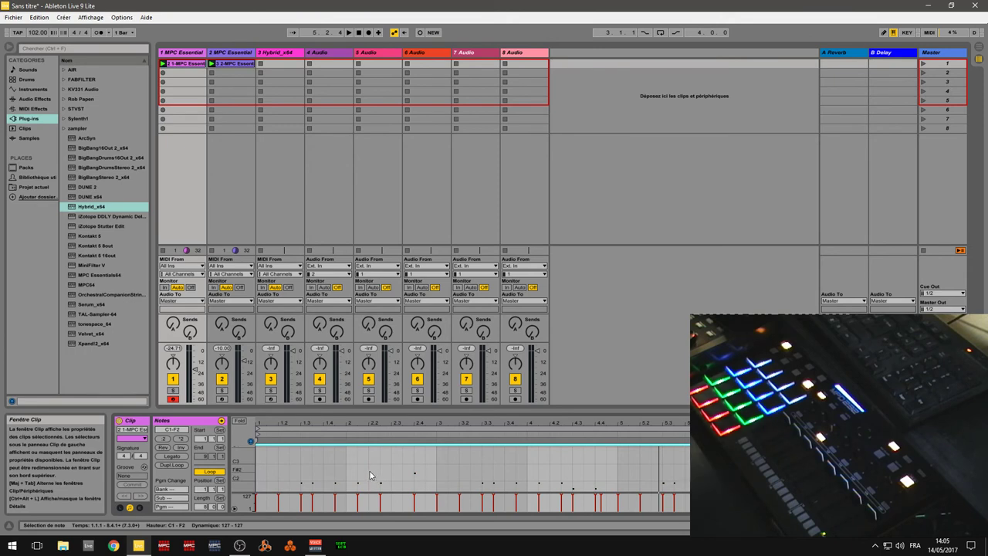
right_click(358, 486)
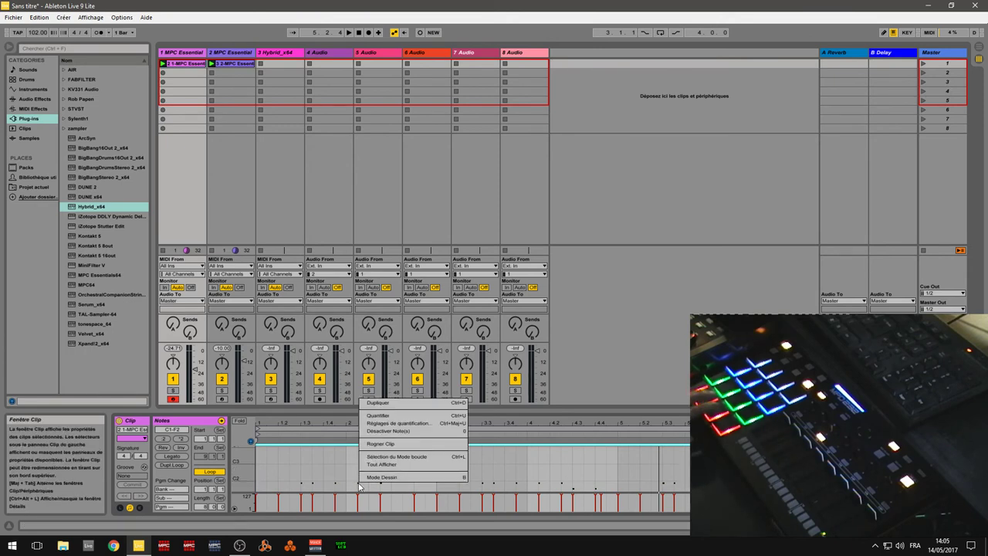
left_click(393, 419)
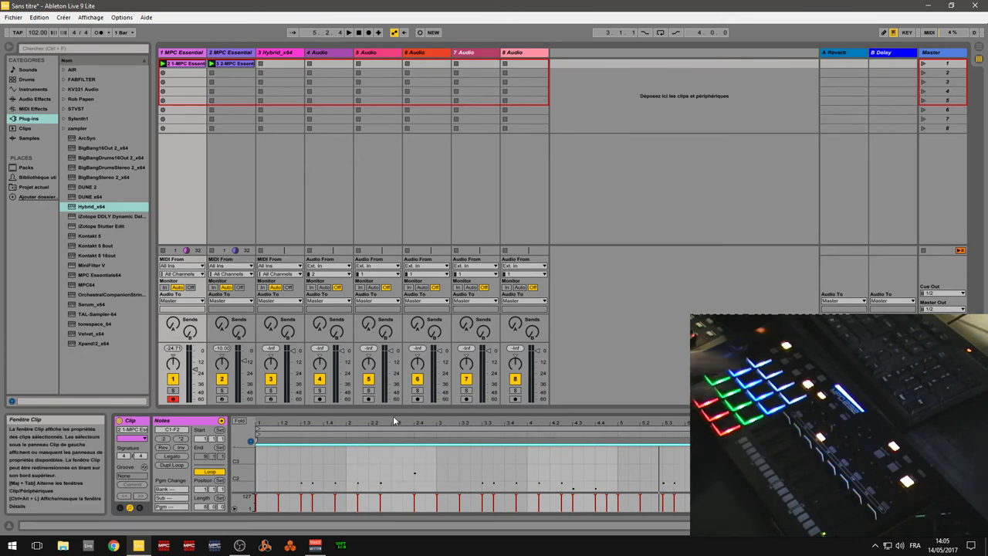
Record an eight-bar MIDI clip in the second slot of track 1 MPC Essential.
key("space")
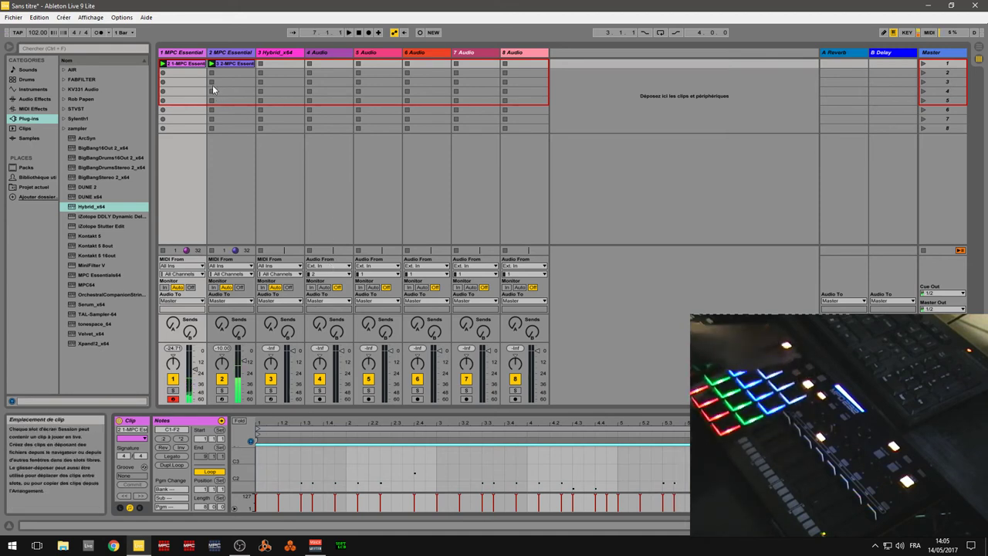
left_click(163, 72)
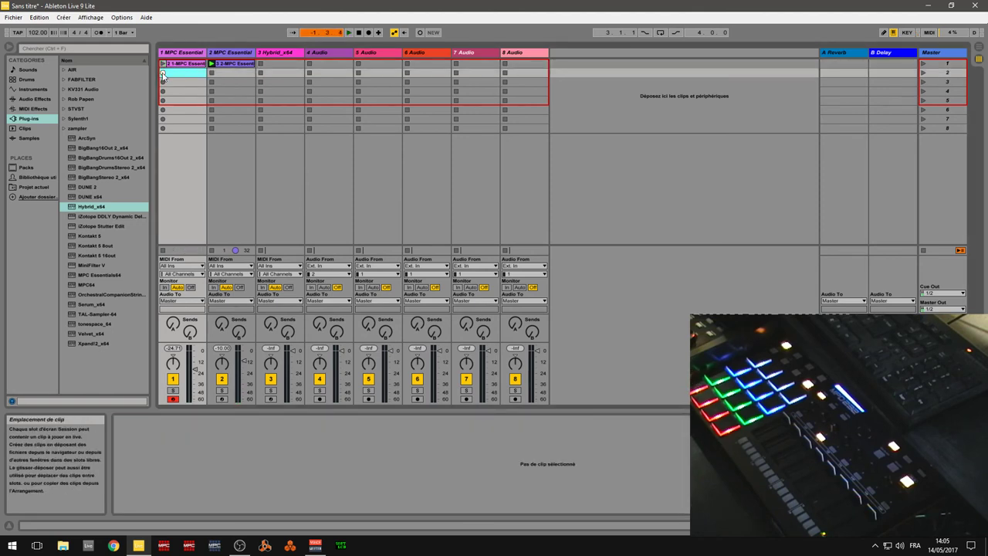
left_click(162, 73)
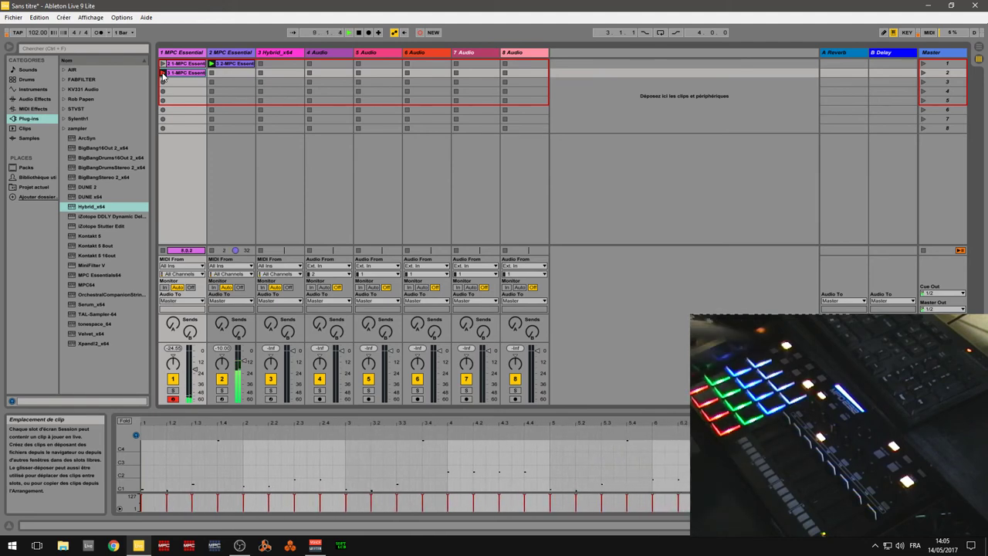
left_click(163, 74)
key("space")
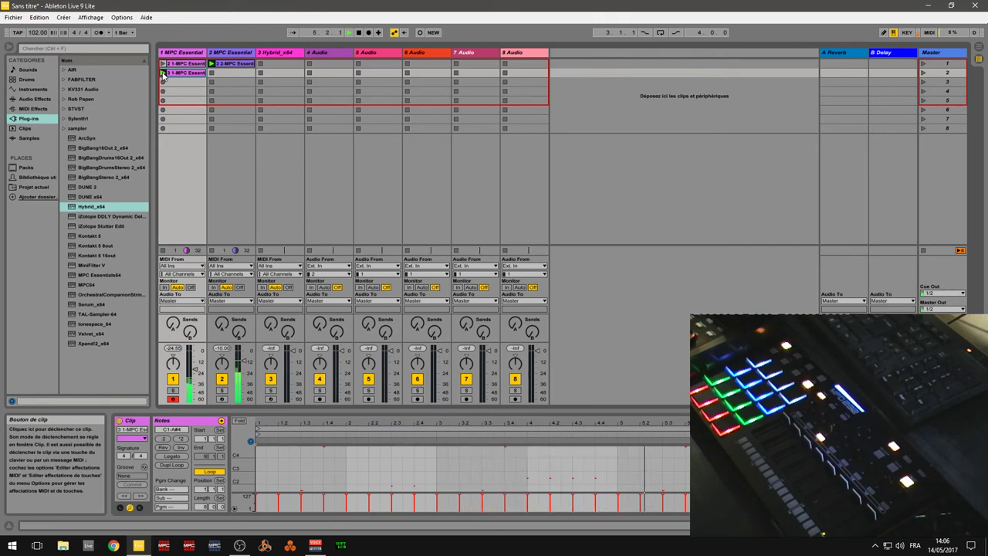
Play back the second clip of track 1 MPC Essential followed by its first clip, and stop playback.
left_click(163, 73)
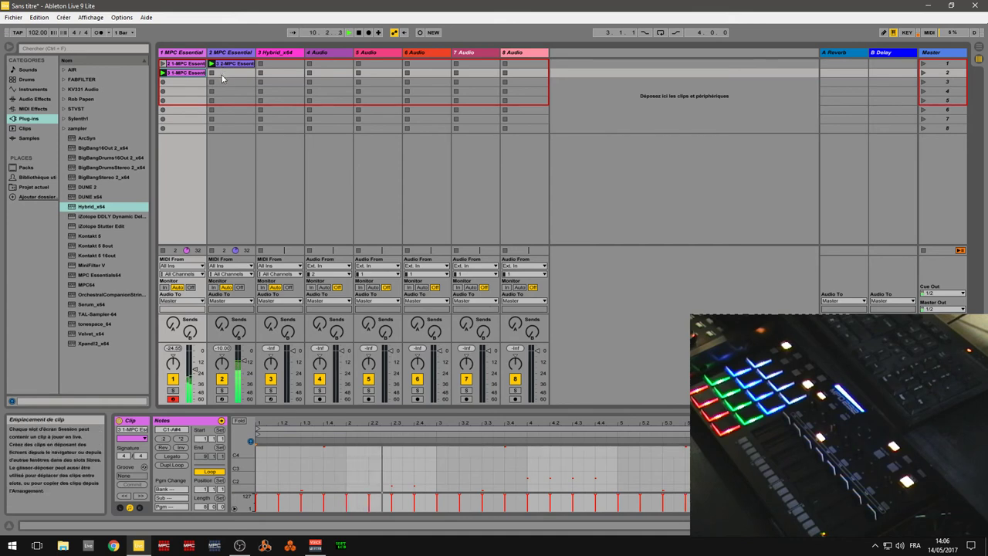
left_click(163, 64)
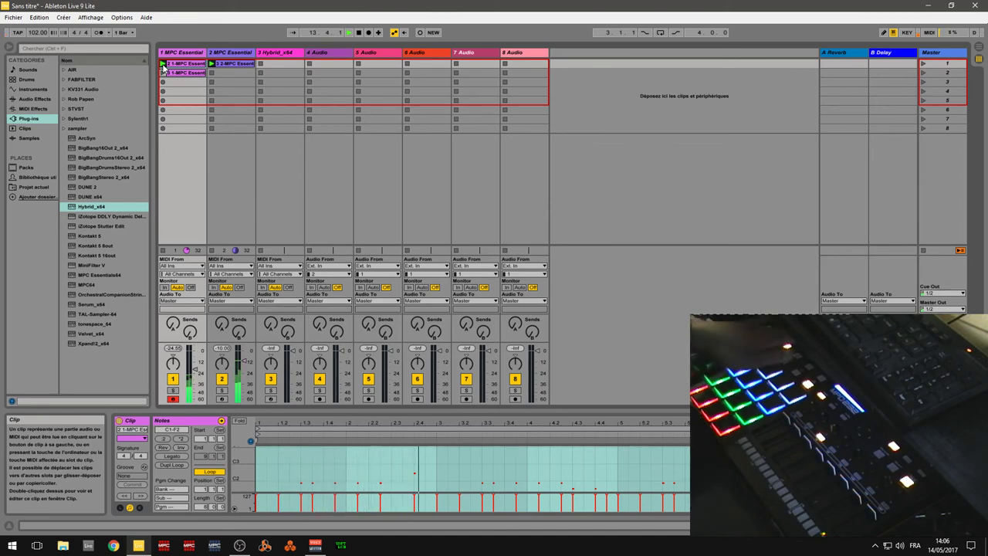
key("space")
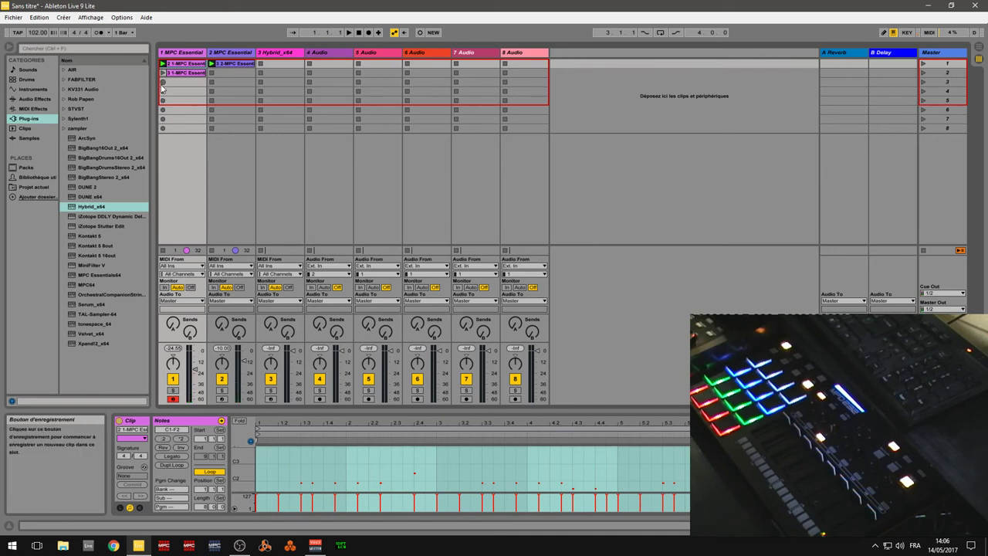
Record a MIDI clip in the third slot of track 1 MPC Essential and play the second and first clips after it.
left_click(162, 83)
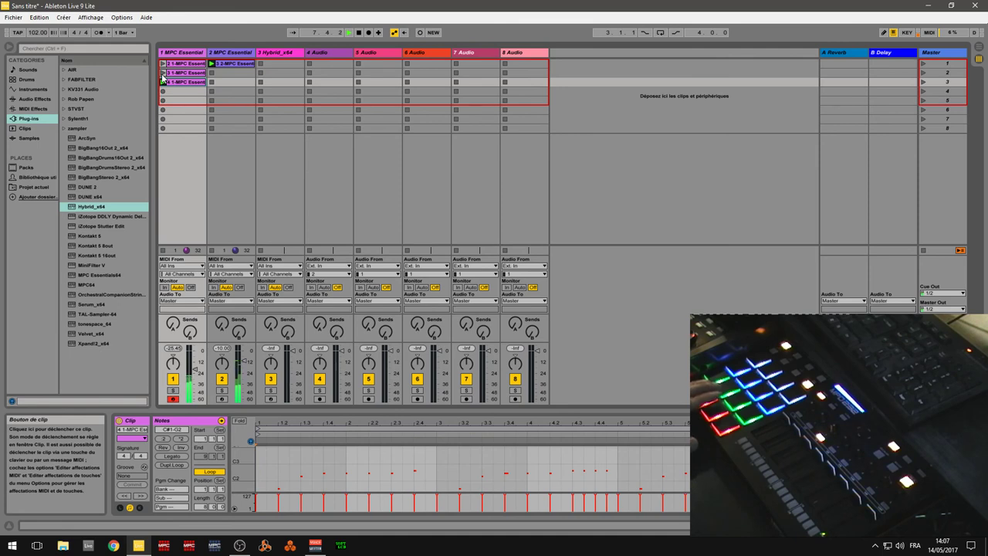
left_click(162, 73)
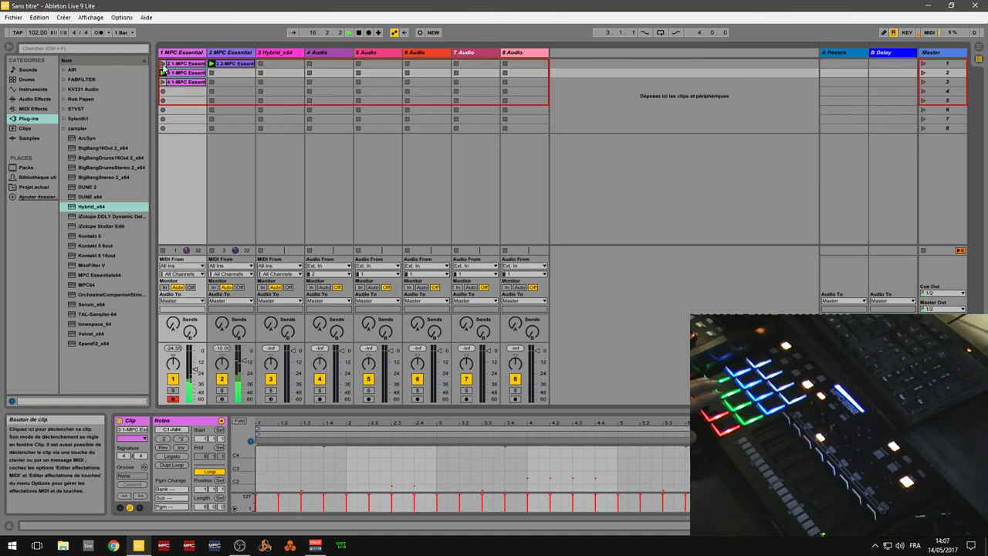
left_click(164, 68)
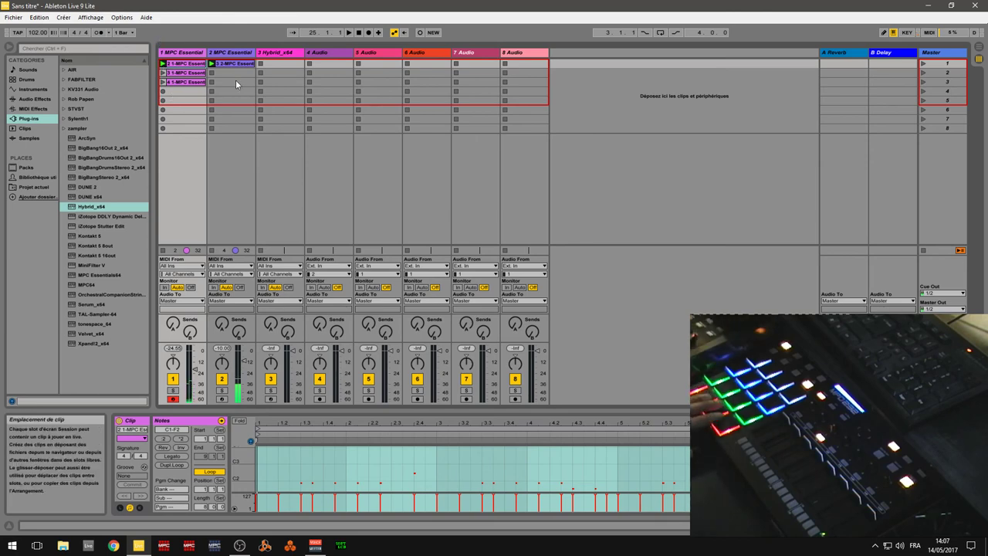
Select track 3 Hybrid_x64 and arm it for recording.
left_click(290, 53)
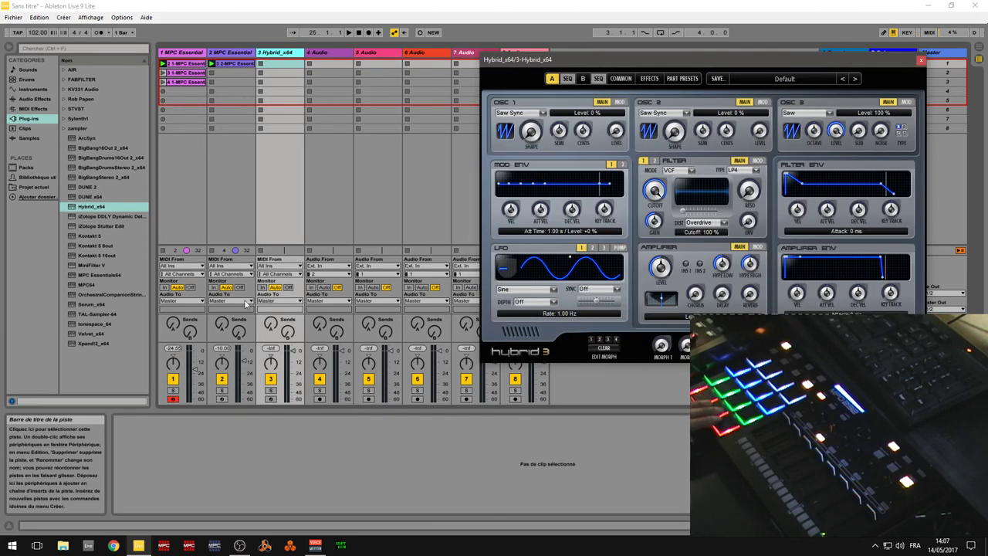
left_click(272, 402)
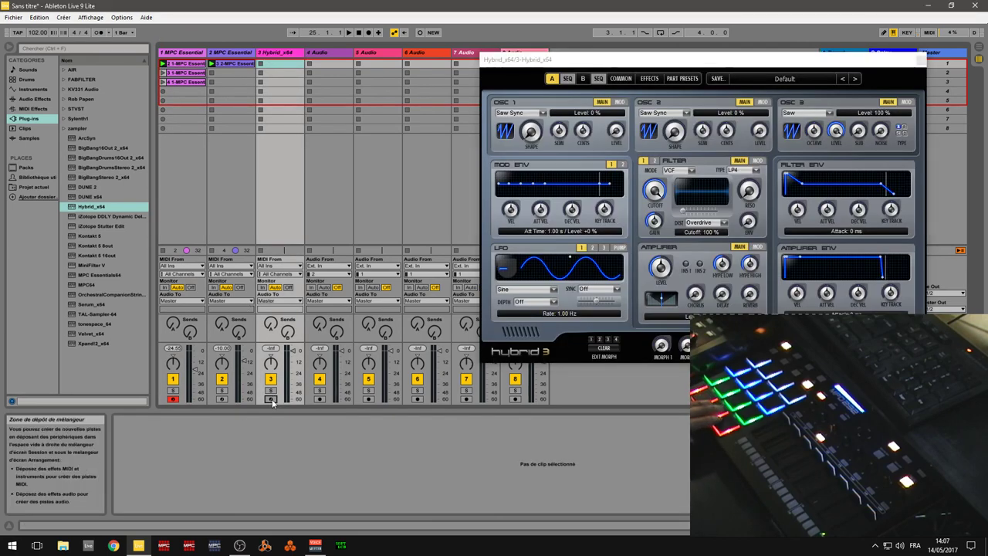
left_click(271, 400)
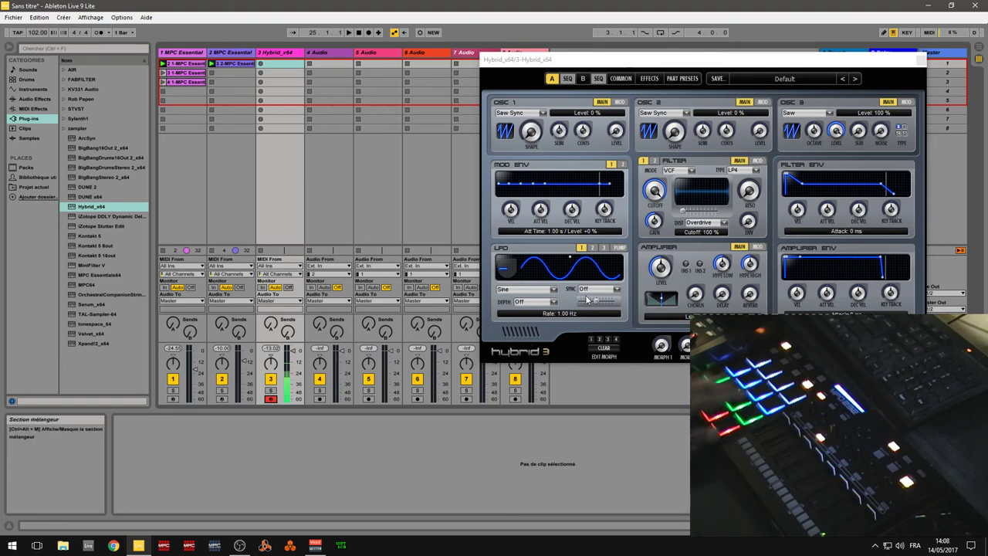
Load the 01 Glass Arp preset from Hybrid's 08 Arpeggios category and start playback to audition it.
left_click(781, 78)
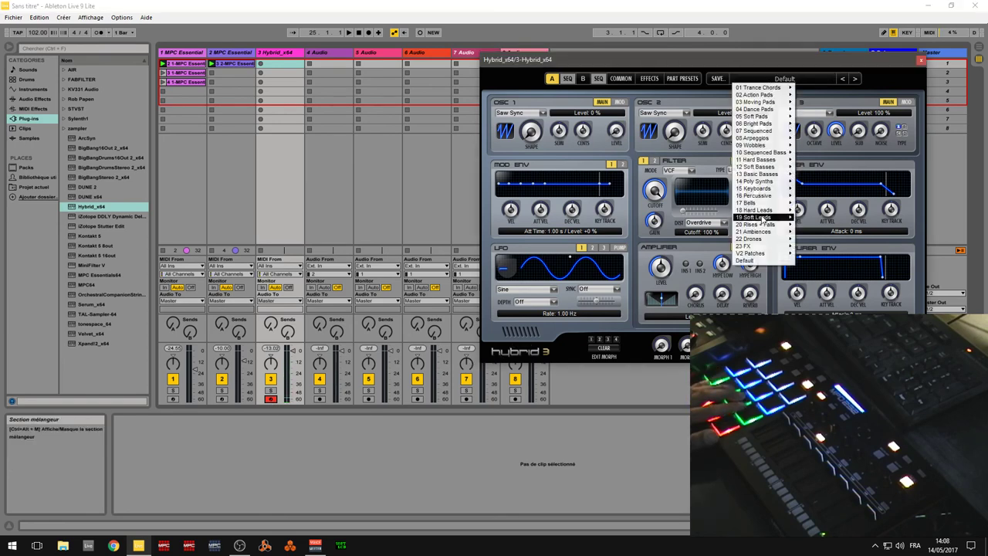
mouse_move(775, 154)
mouse_move(778, 133)
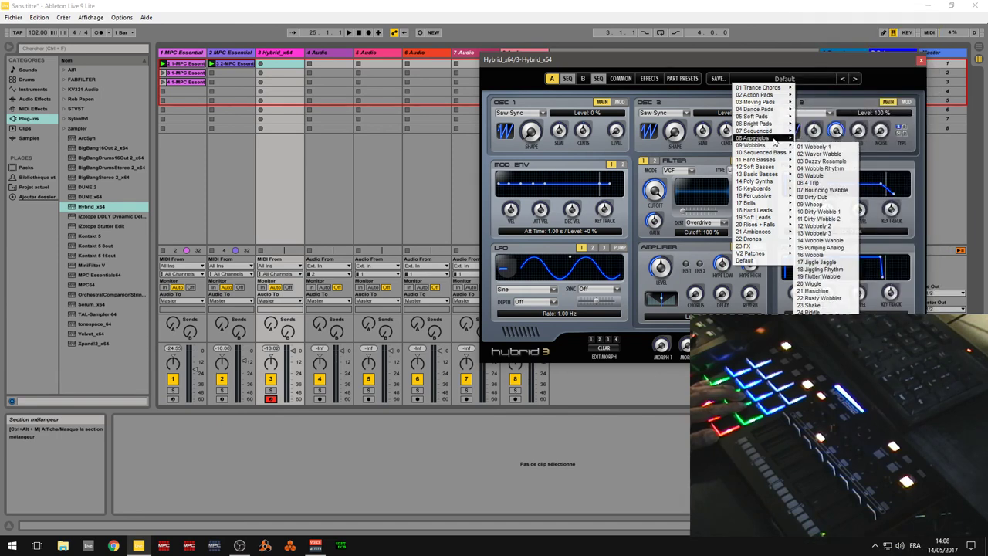
left_click(837, 139)
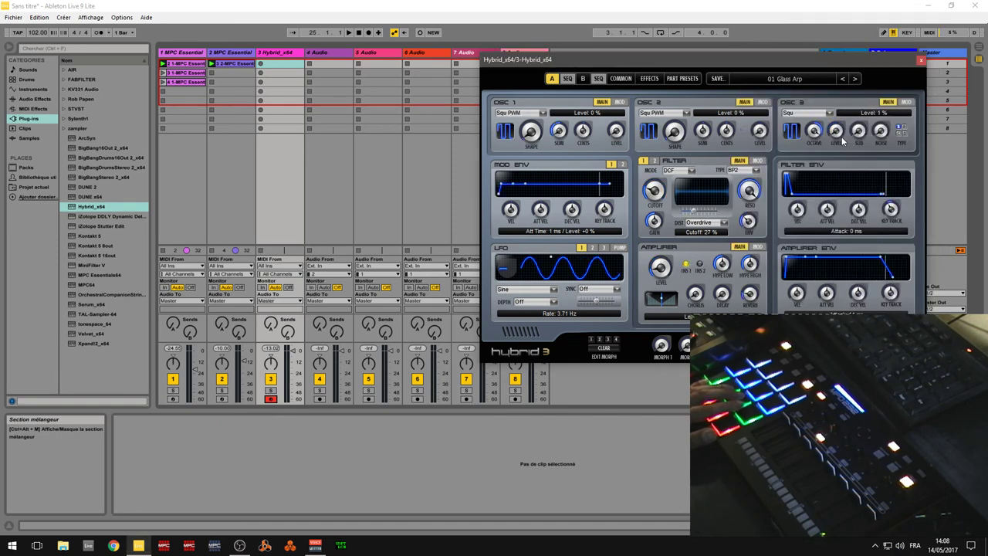
key("space")
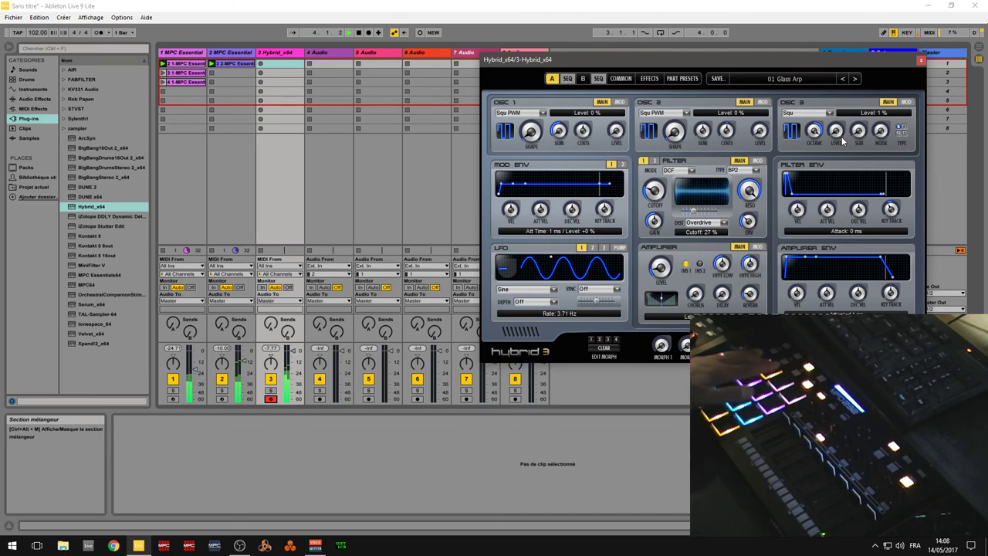
Audition the following arpeggio presets in Hybrid one by one, ending on 09 Thin To Thick Modwheel.
left_click(855, 79)
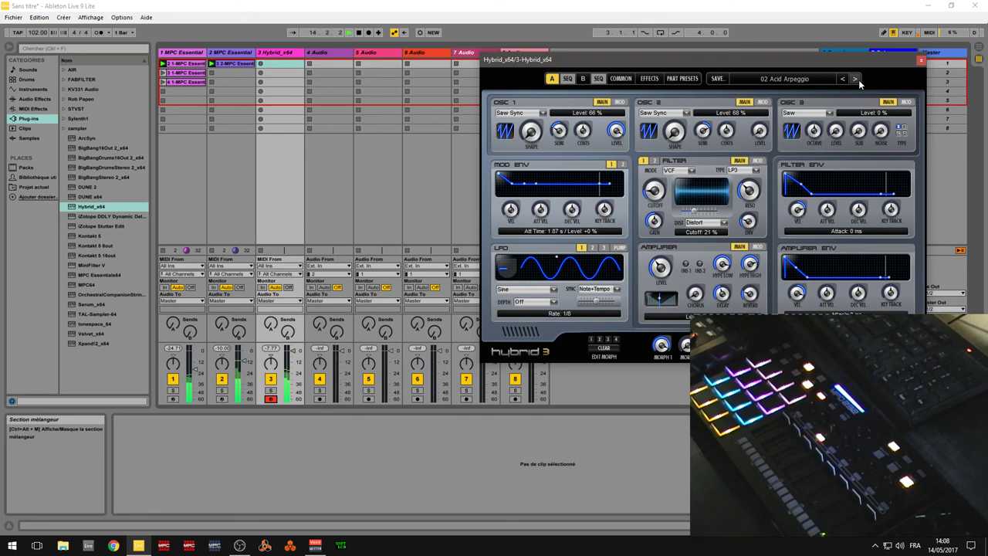
left_click(855, 79)
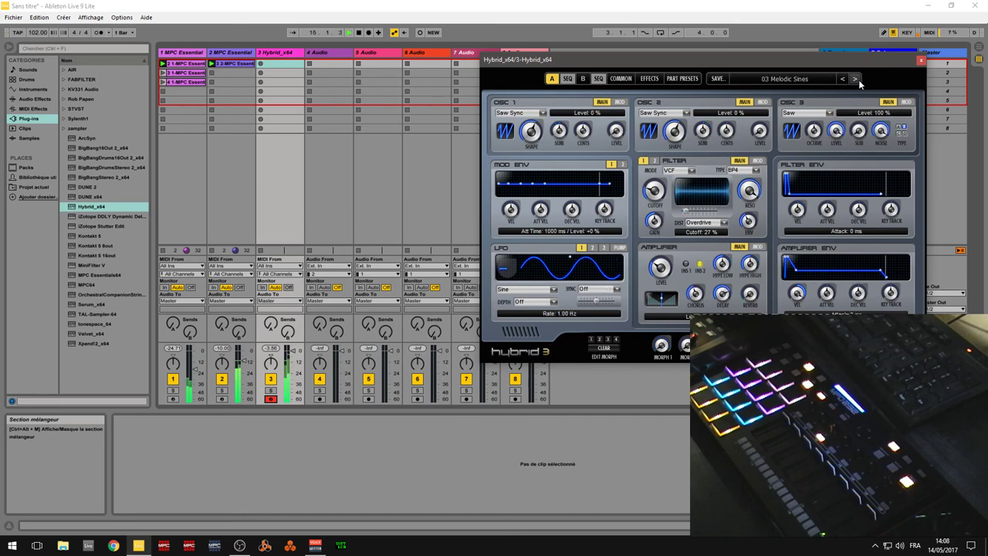
left_click(856, 79)
left_click(855, 79)
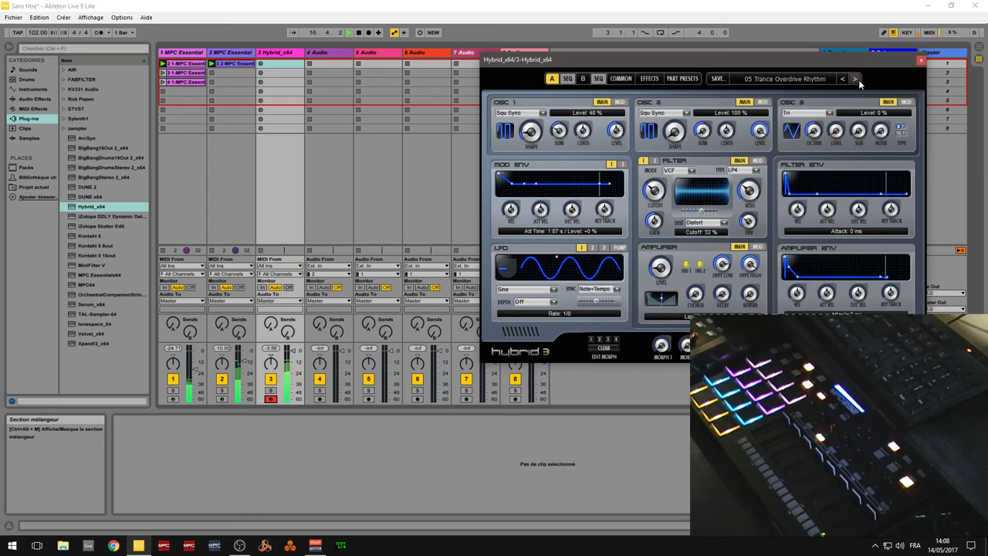
left_click(856, 80)
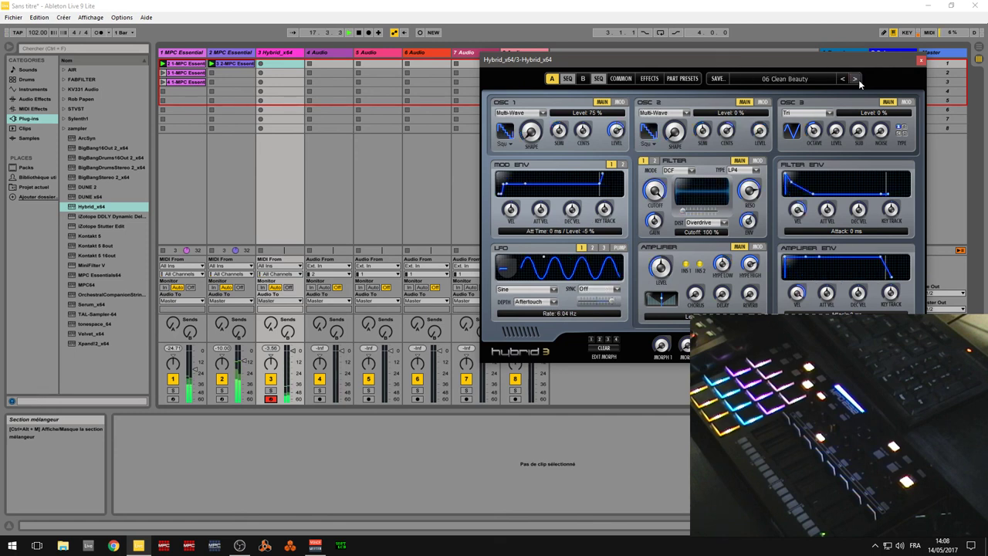
left_click(855, 78)
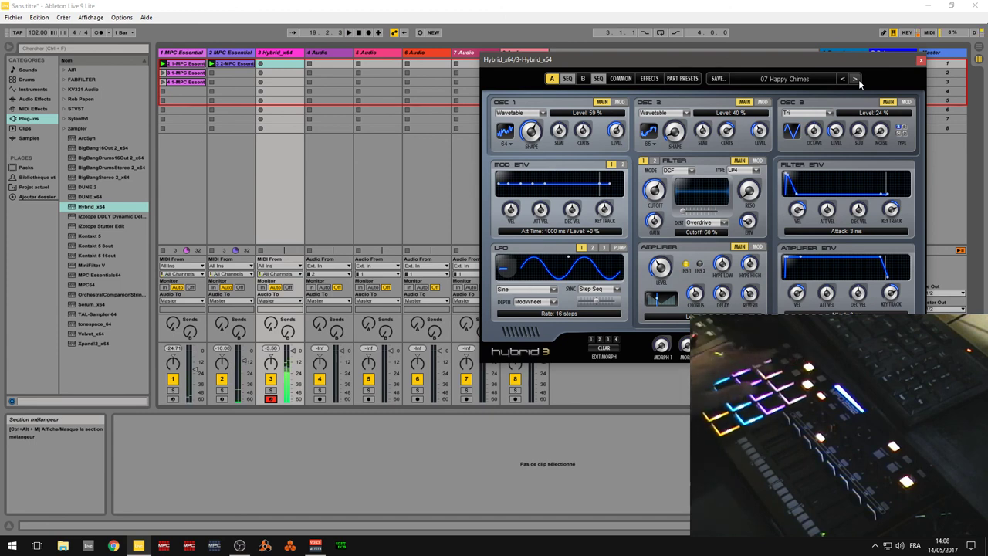
left_click(856, 79)
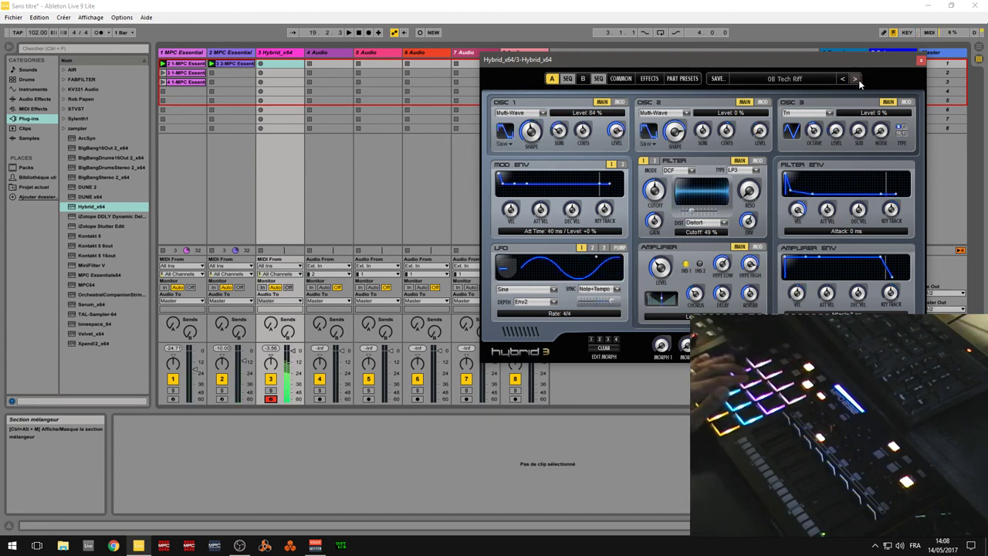
left_click(854, 80)
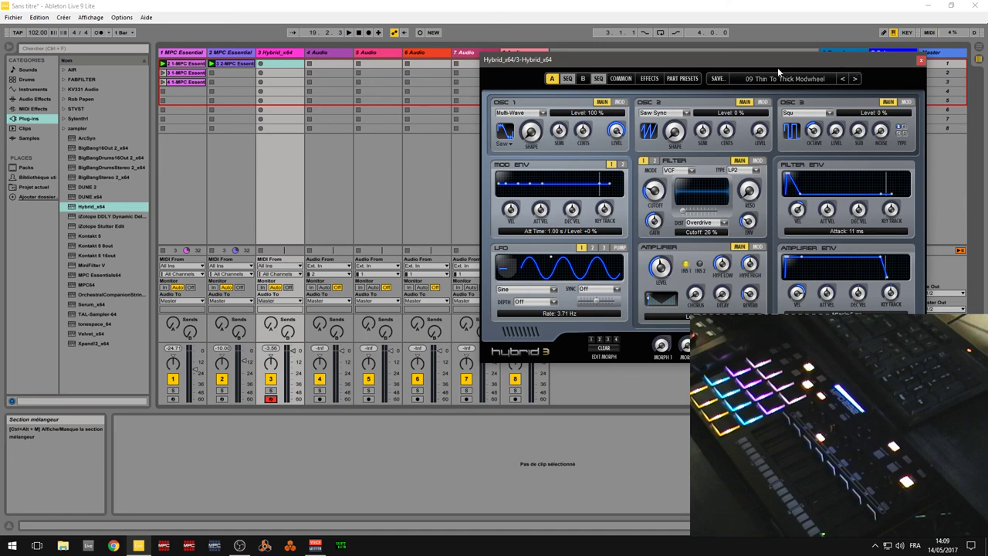
Return to track 1 MPC Essential and switch playback from its first clip to its second clip.
left_click(231, 54)
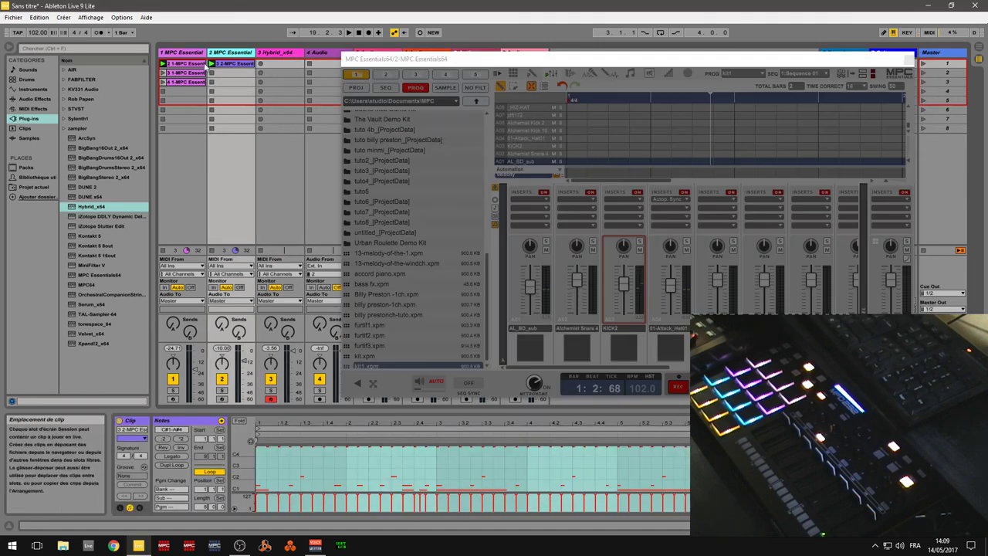
left_click(184, 54)
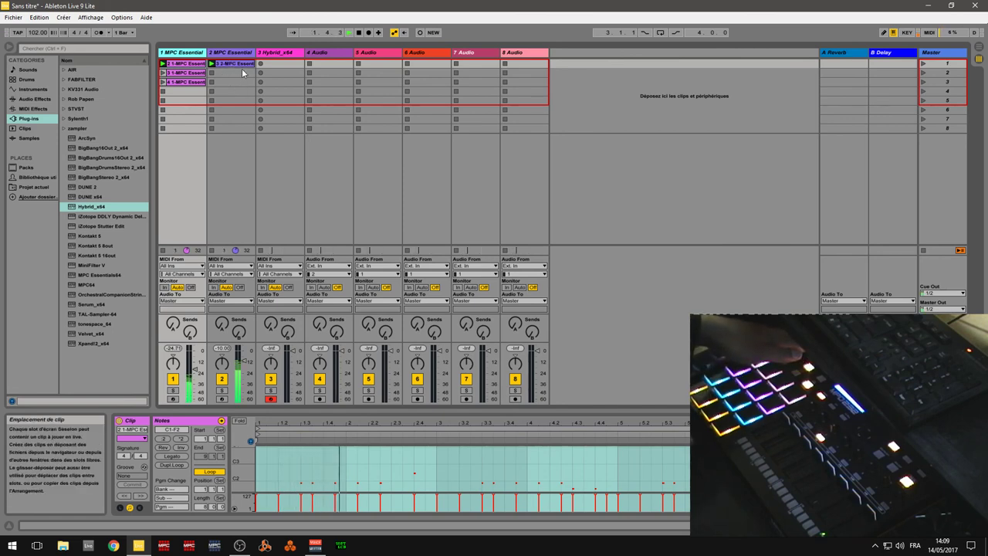
left_click(163, 74)
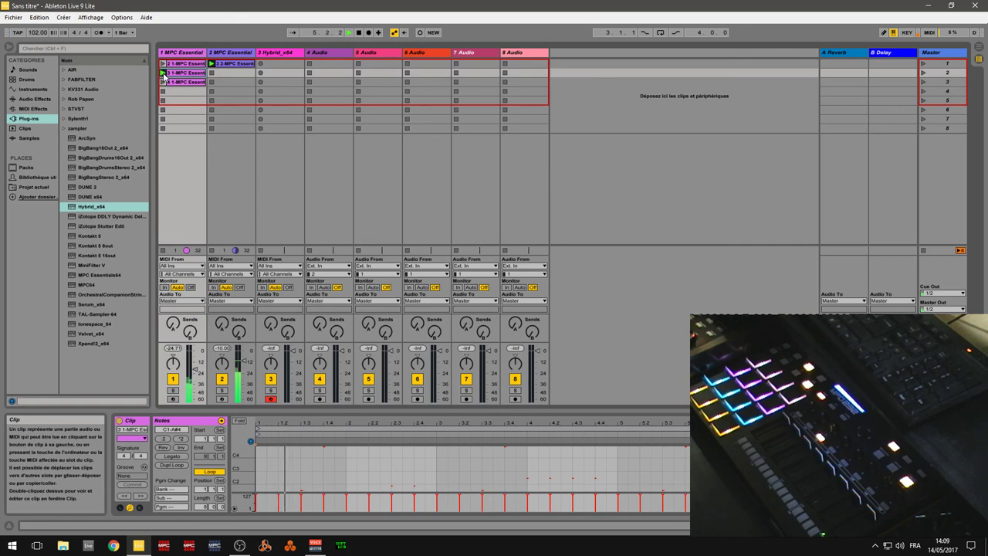